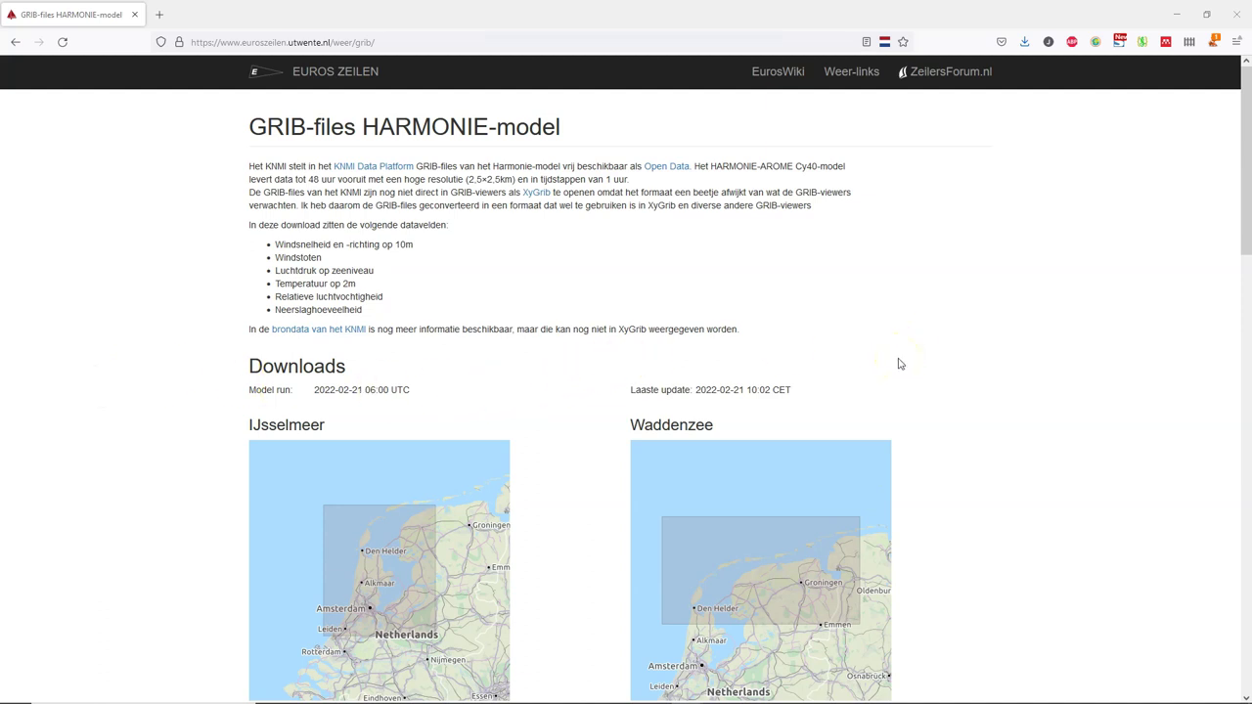
- Scroll down the KNMI HARMONIE GRIB page to the Nederland harmonie_xy_nl.grb download
scroll(931, 381, "down", 4)
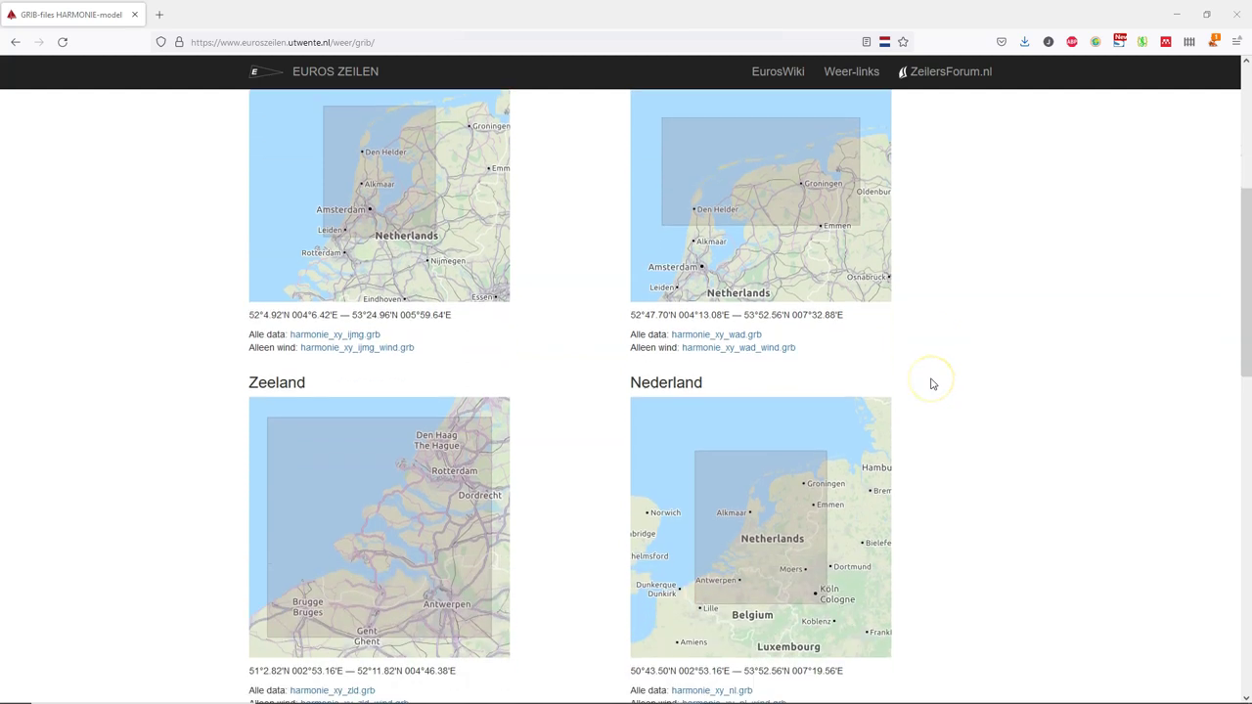
scroll(933, 385, "down", 1)
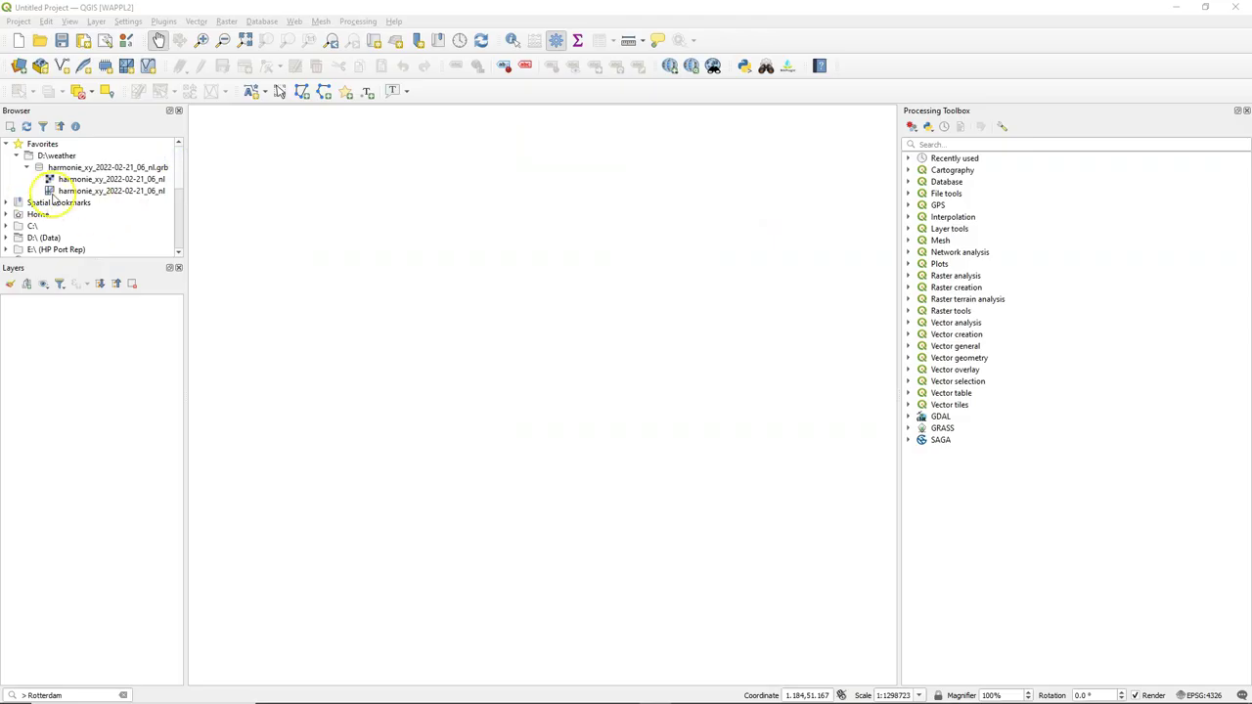
- Add the HARMONIE GRIB file to the map and set the project CRS to EPSG:28992 Amersfoort / RD New
left_click_drag(73, 191, 405, 260)
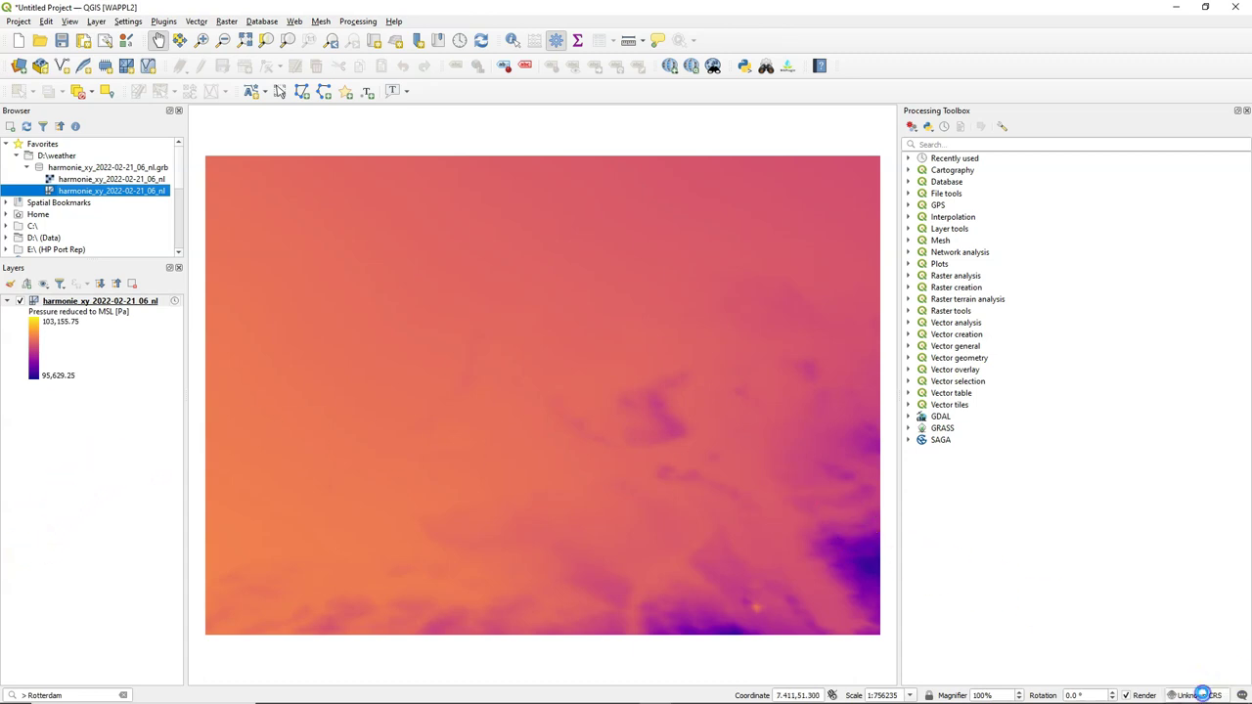
left_click(1201, 695)
left_click(499, 176)
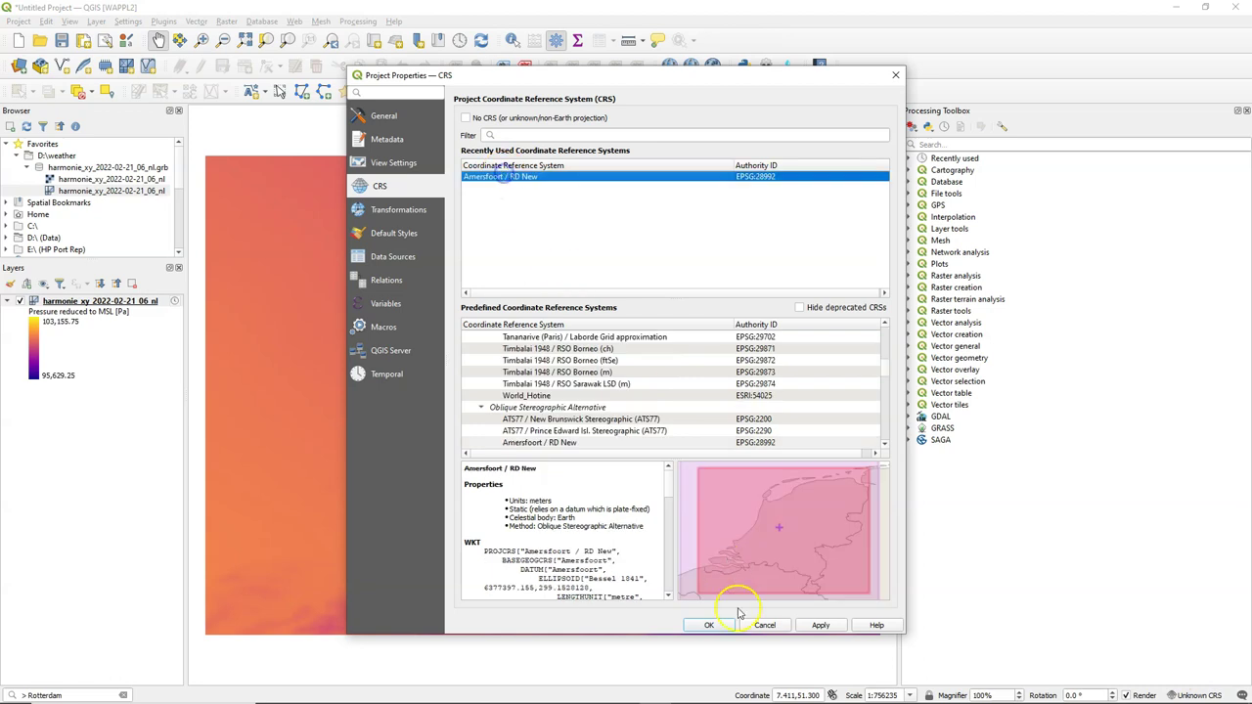
left_click(708, 625)
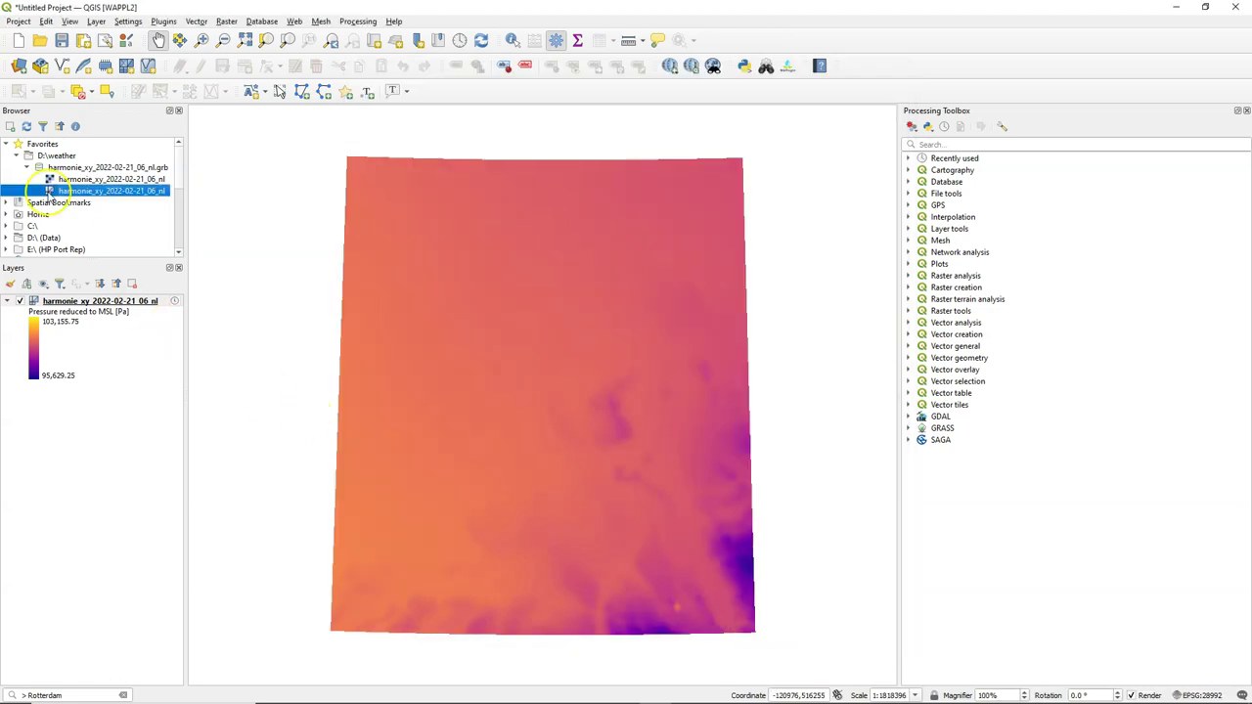
- Add the OpenStreetMap XYZ basemap, accepting the transformation, and place it below the HARMONIE layer
left_click_drag(177, 180, 178, 237)
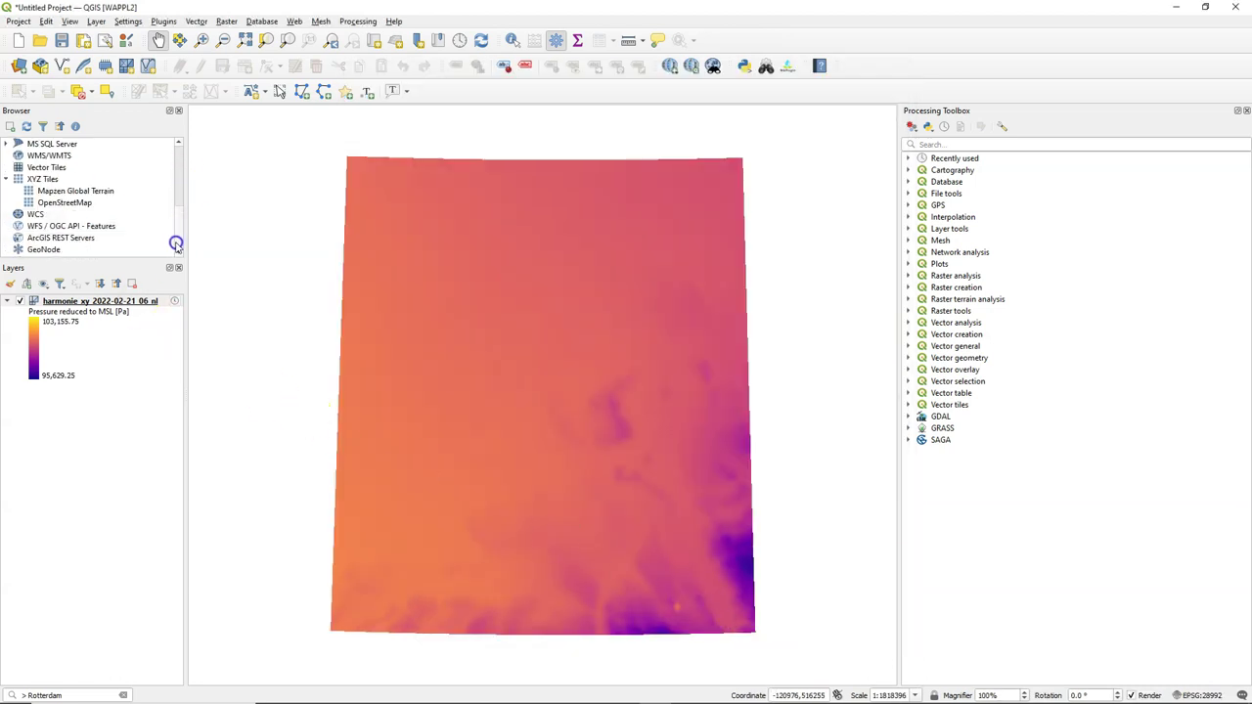
left_click_drag(65, 203, 526, 226)
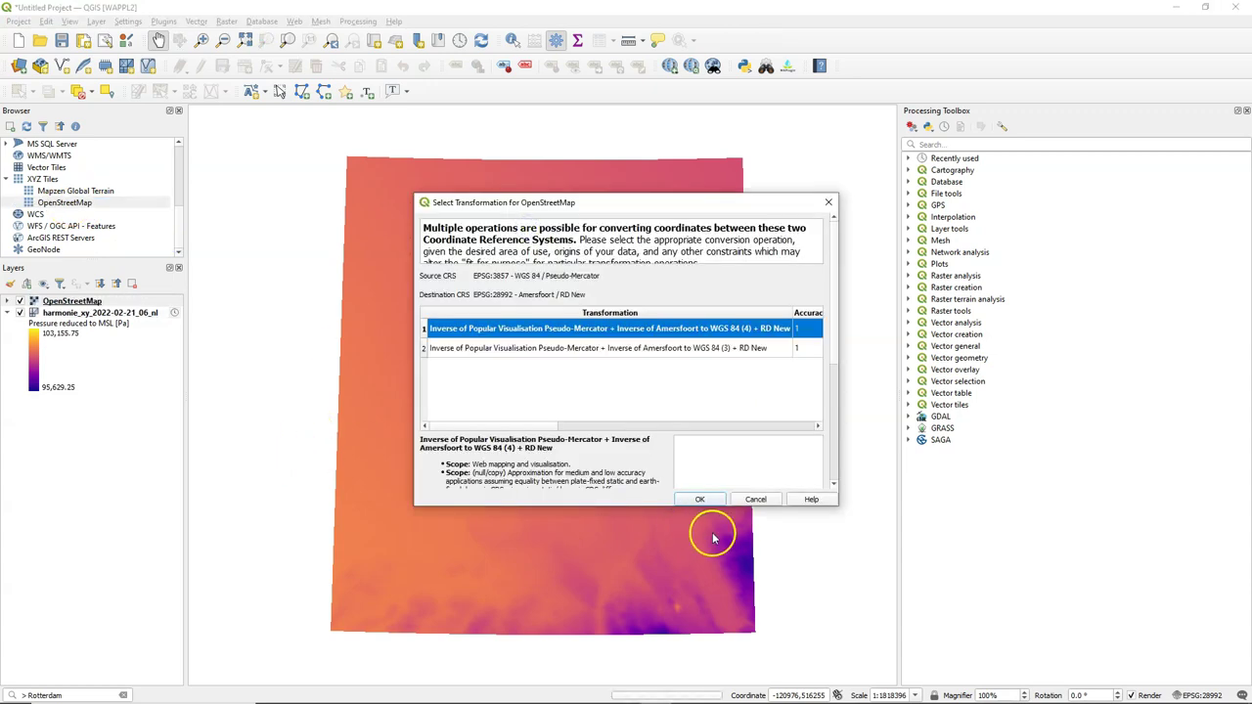
left_click(699, 499)
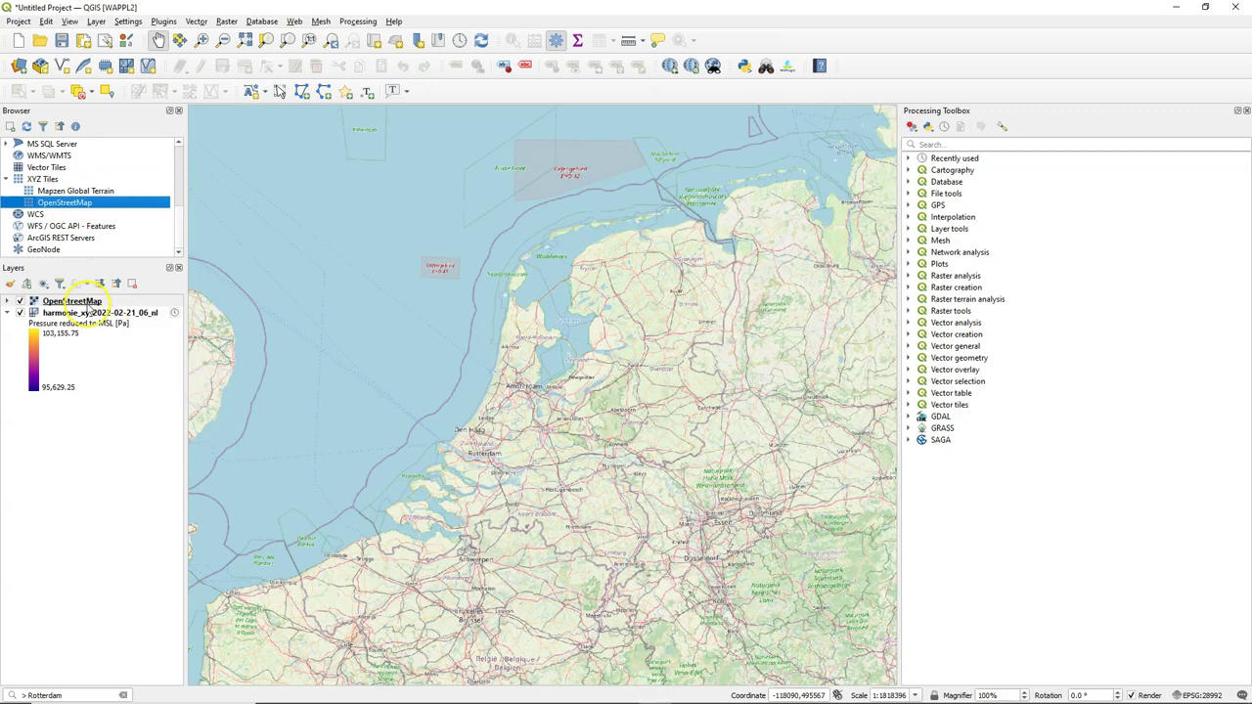
left_click_drag(83, 309, 101, 315)
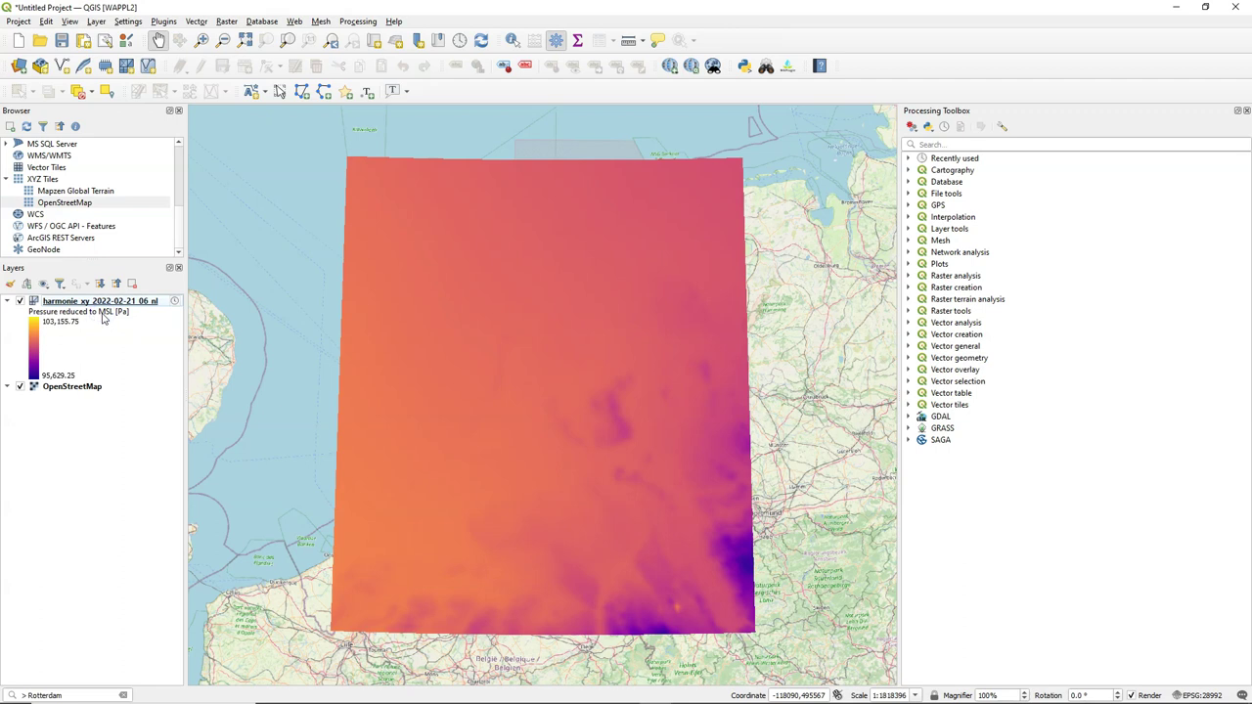
- Review the HARMONIE layer's Symbology and Temporal properties, then close them with OK
left_click(68, 302)
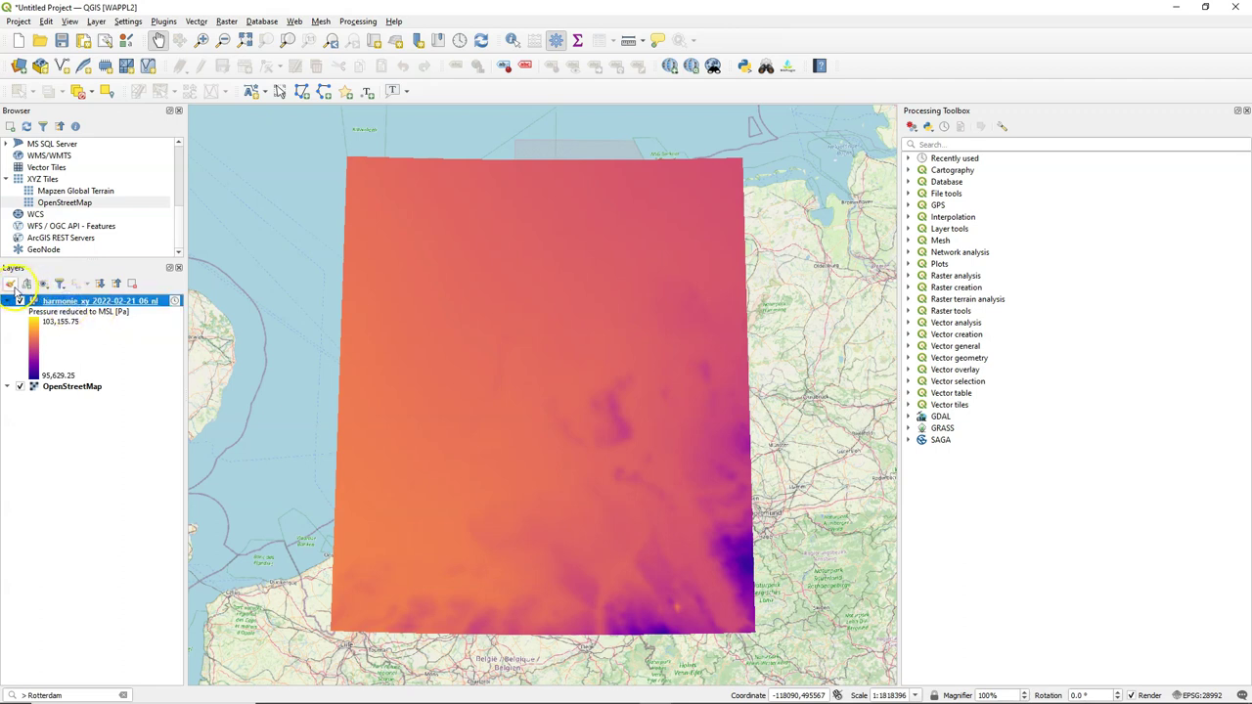
right_click(119, 300)
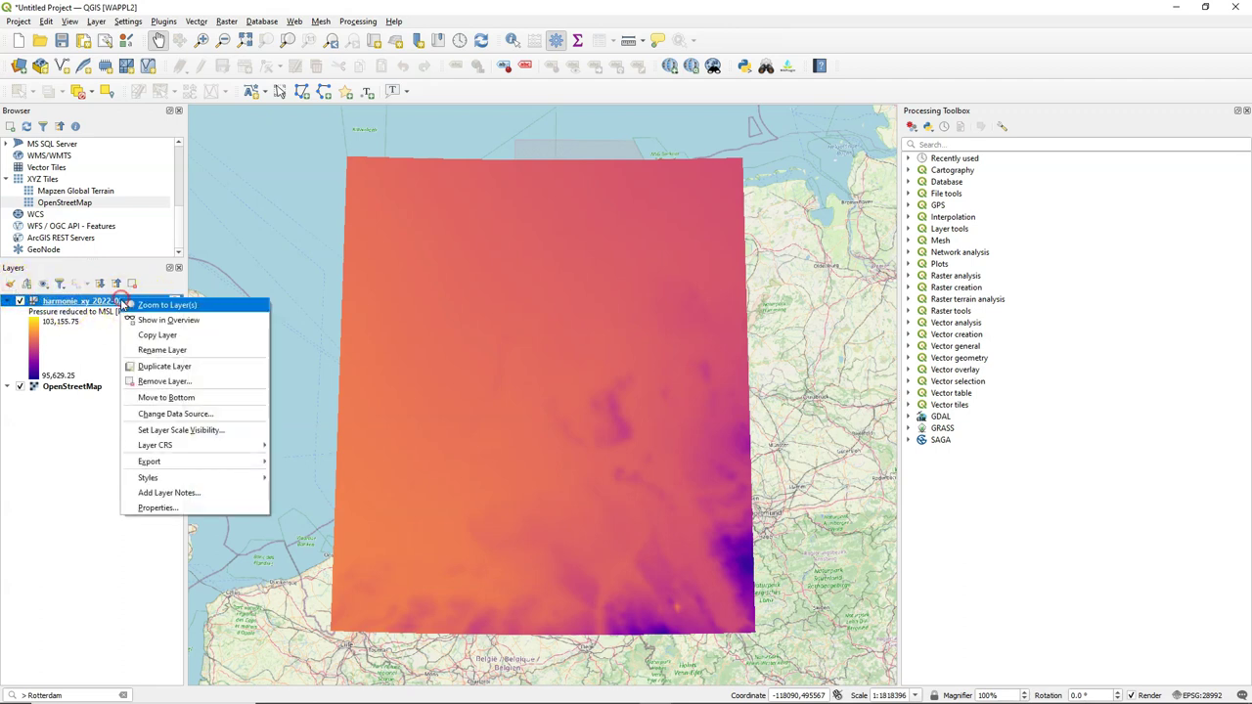
left_click(155, 507)
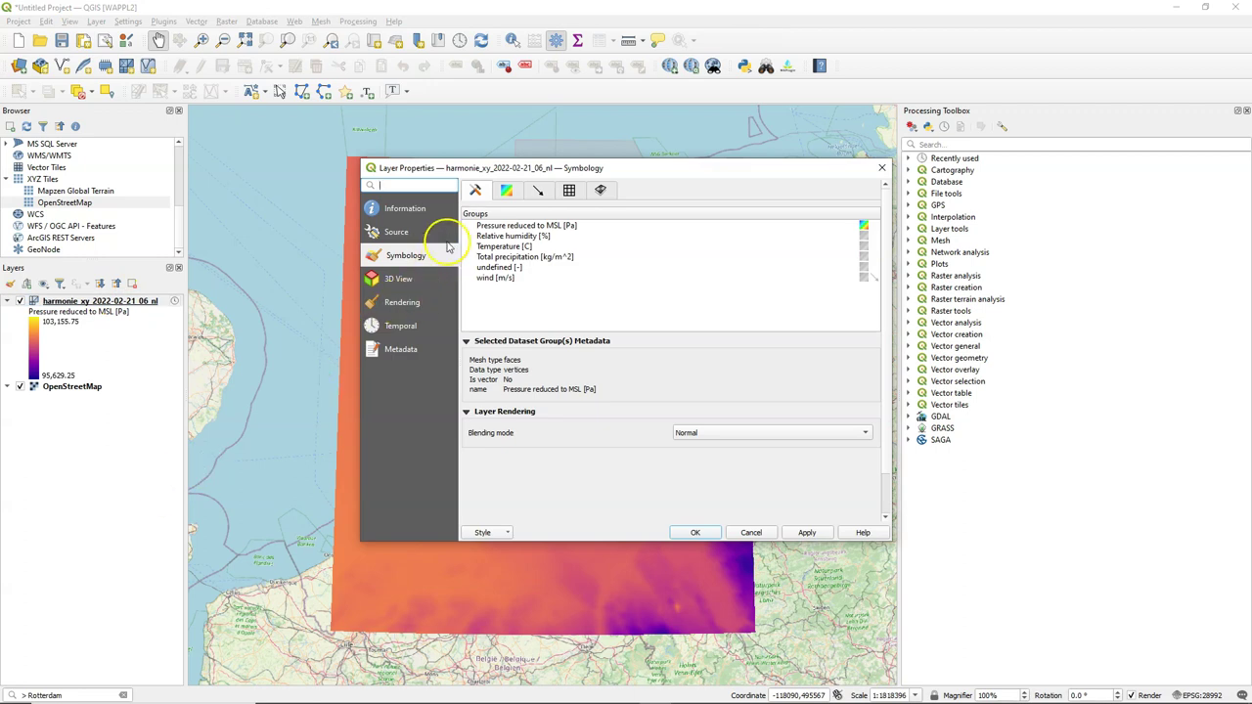
left_click(396, 327)
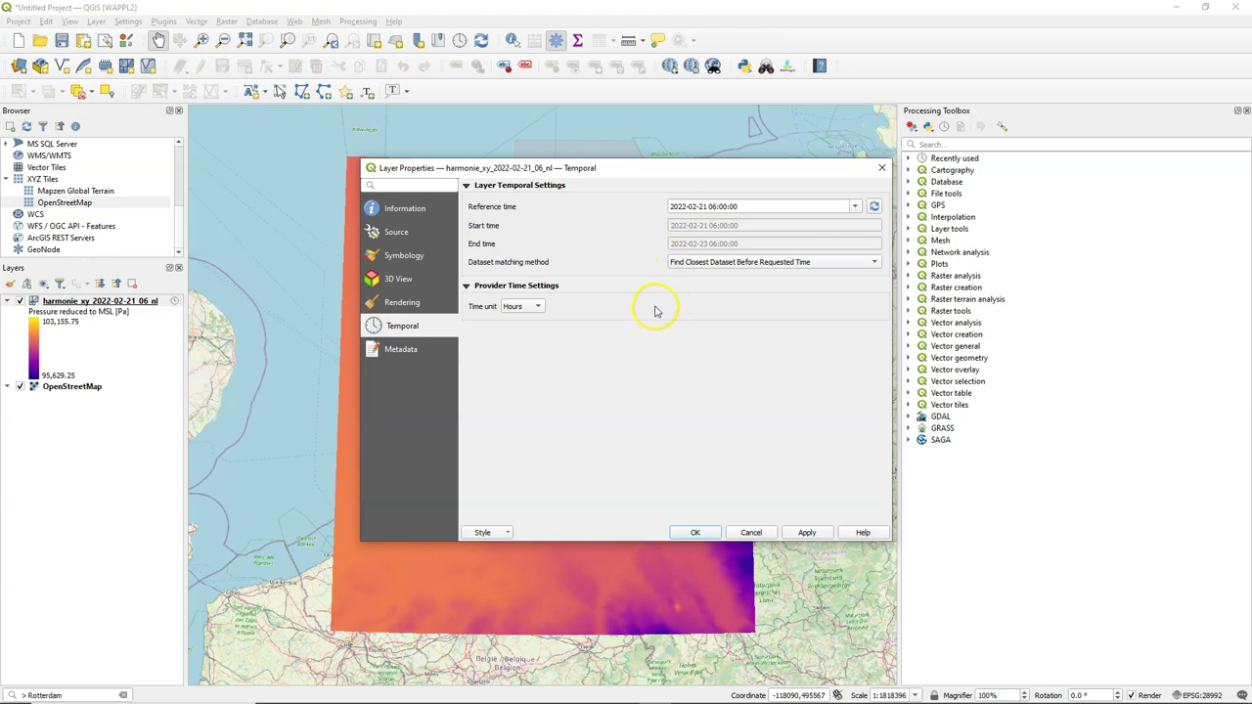
left_click(705, 532)
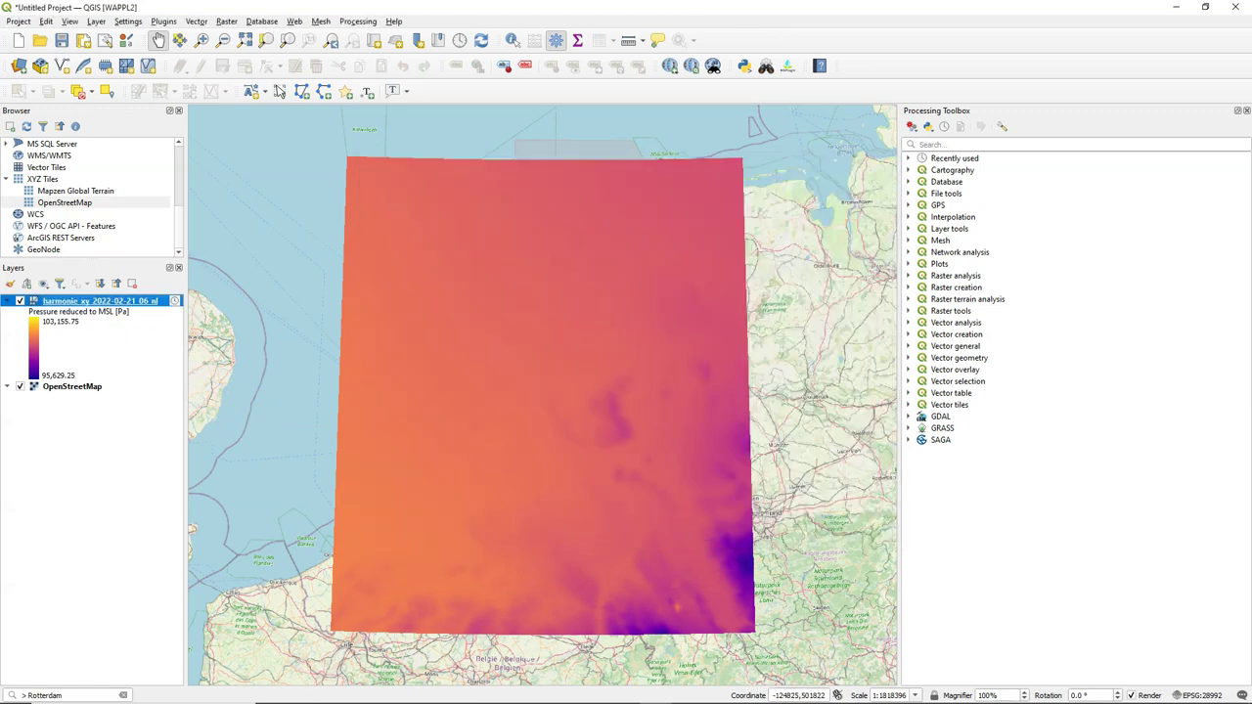
- Display the Total precipitation dataset with the Blues contour colour ramp
left_click(10, 283)
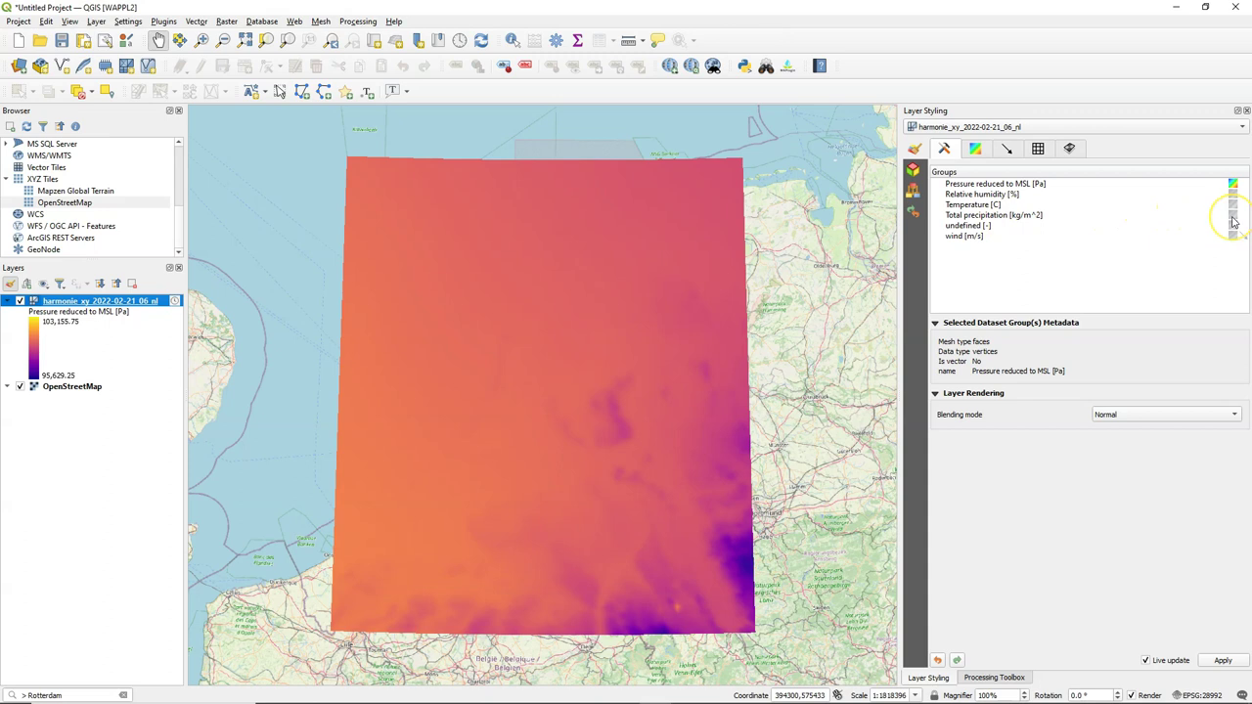
left_click(1233, 217)
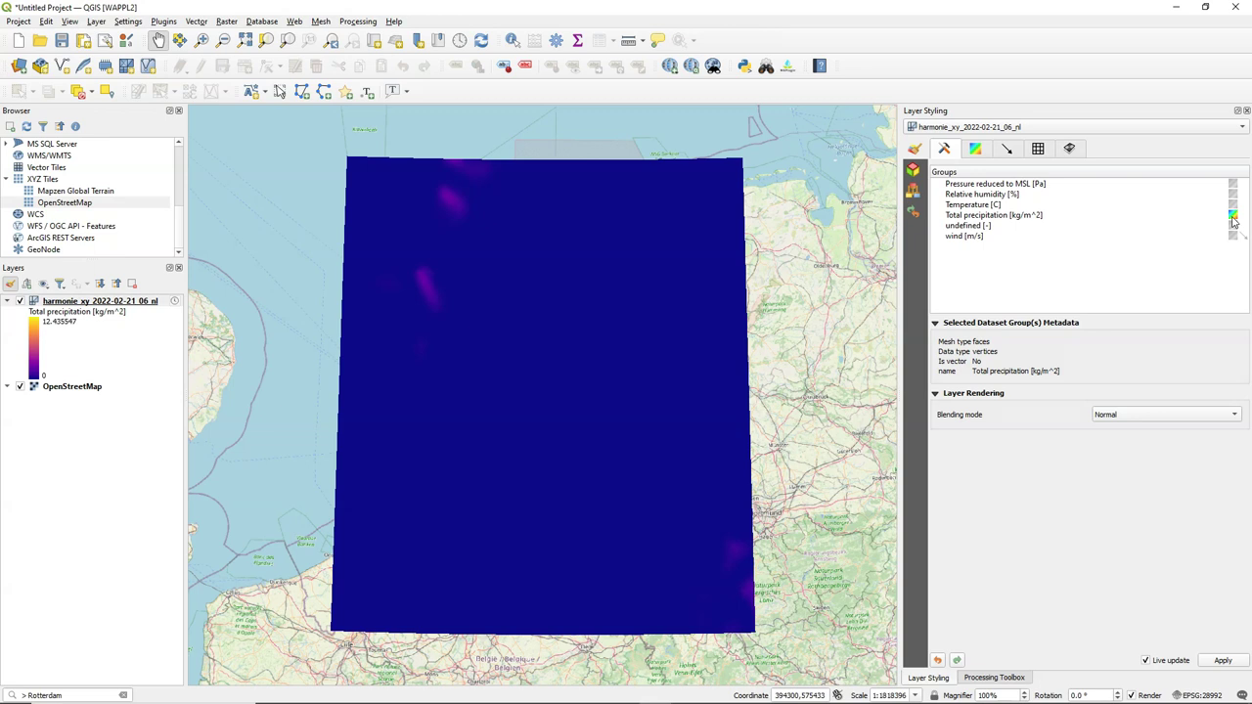
left_click(976, 149)
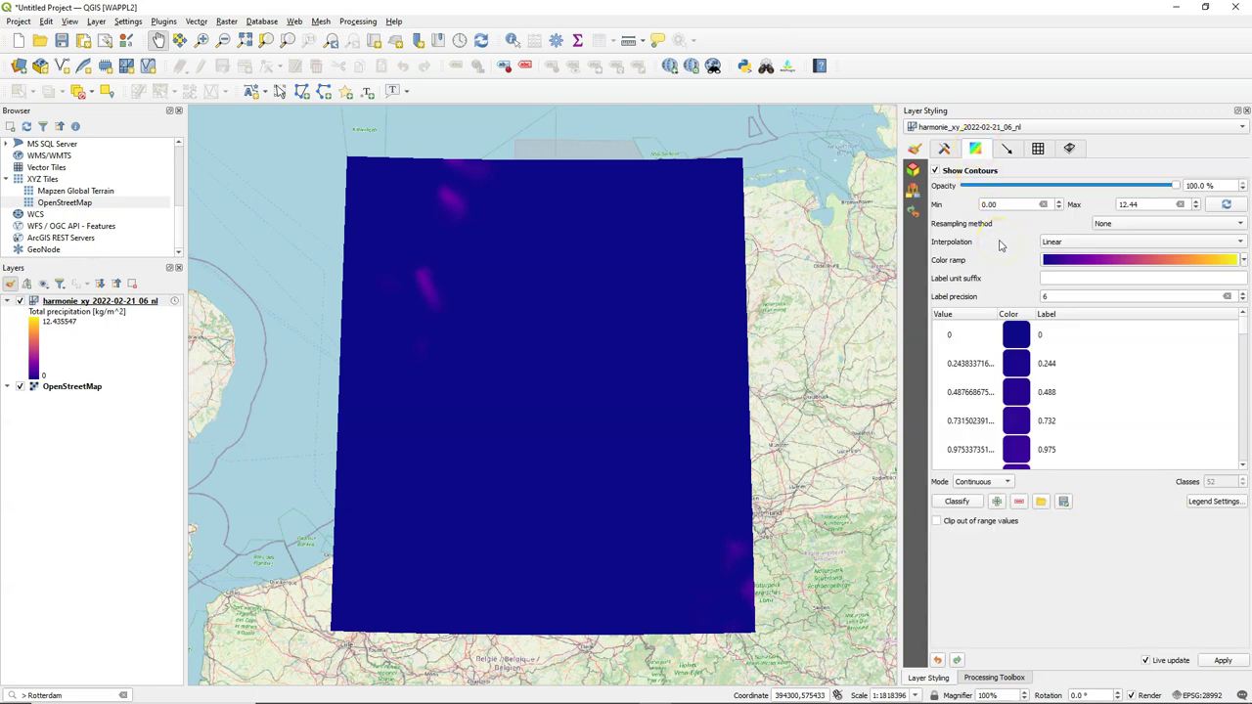
left_click(1243, 260)
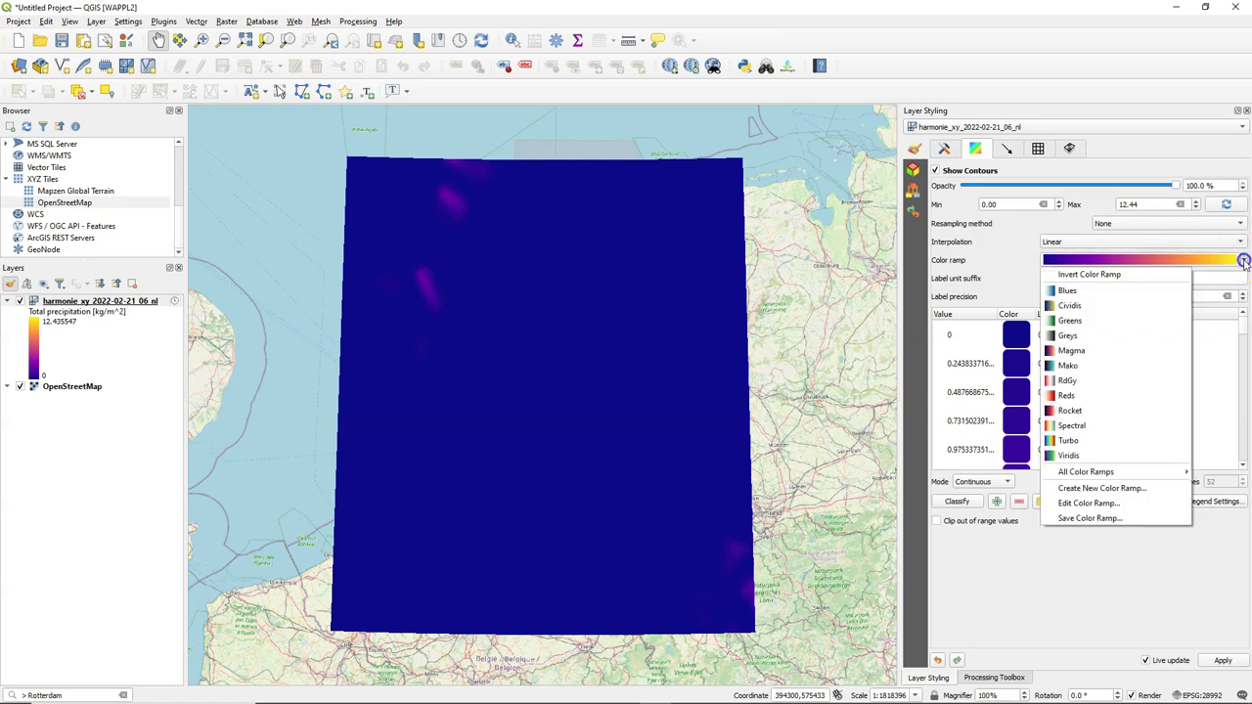
left_click(1068, 290)
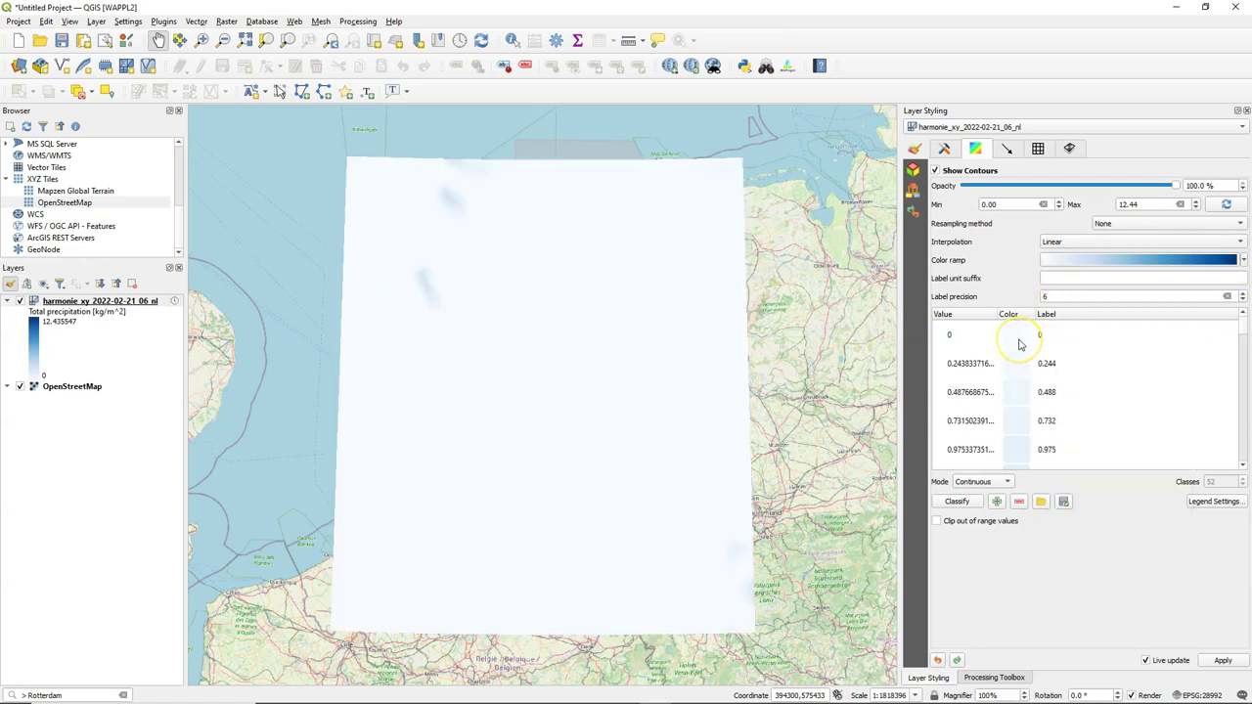
- Set the 0 precipitation class colour to 0% opacity
left_click(1019, 341)
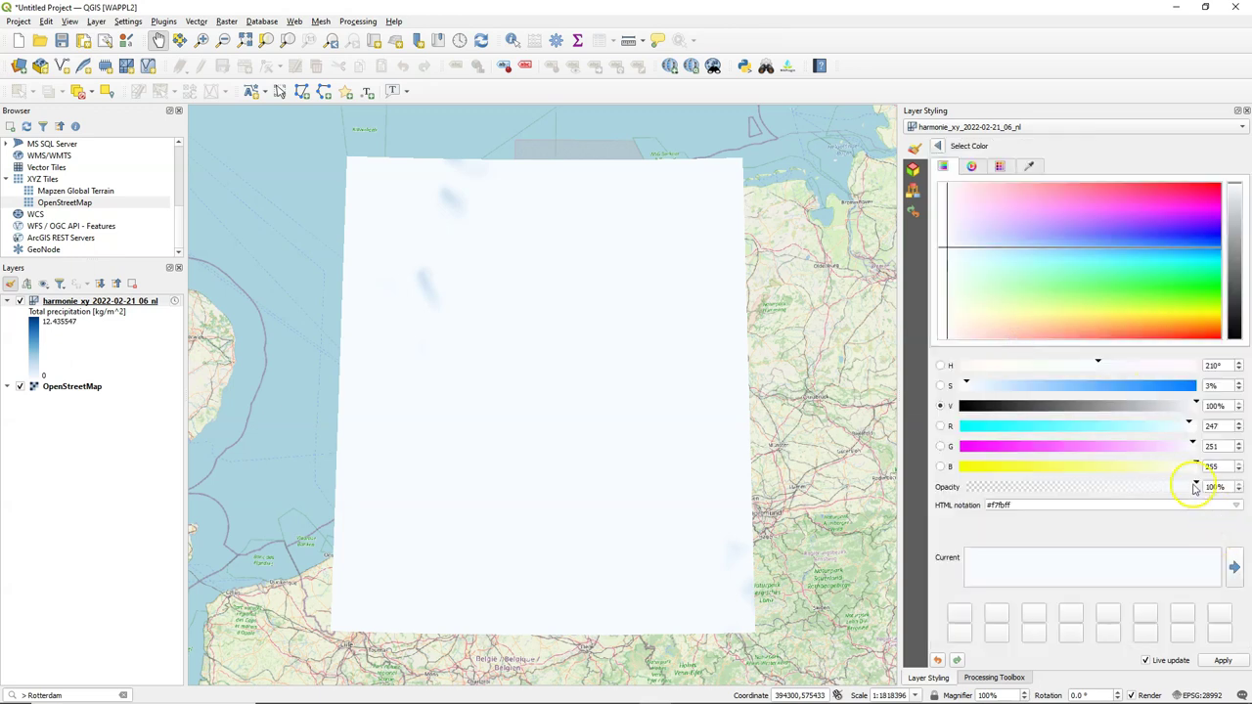
left_click_drag(1199, 486, 963, 486)
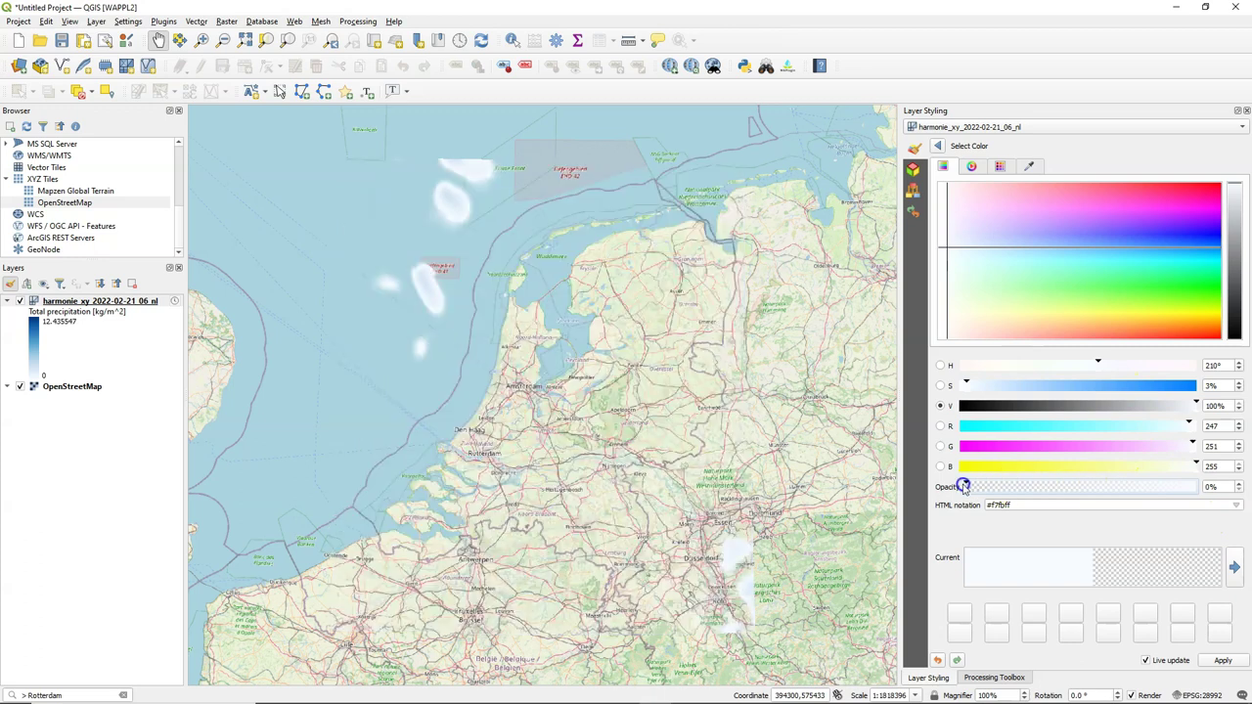
left_click(936, 148)
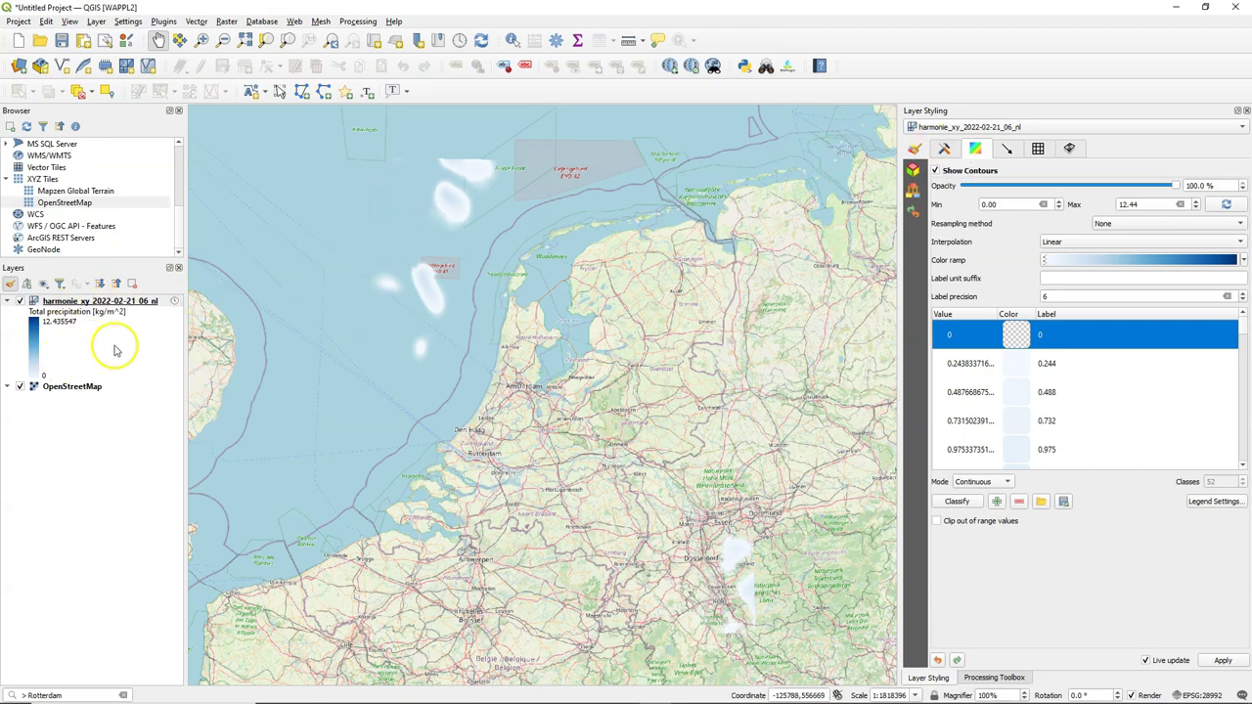
left_click(459, 41)
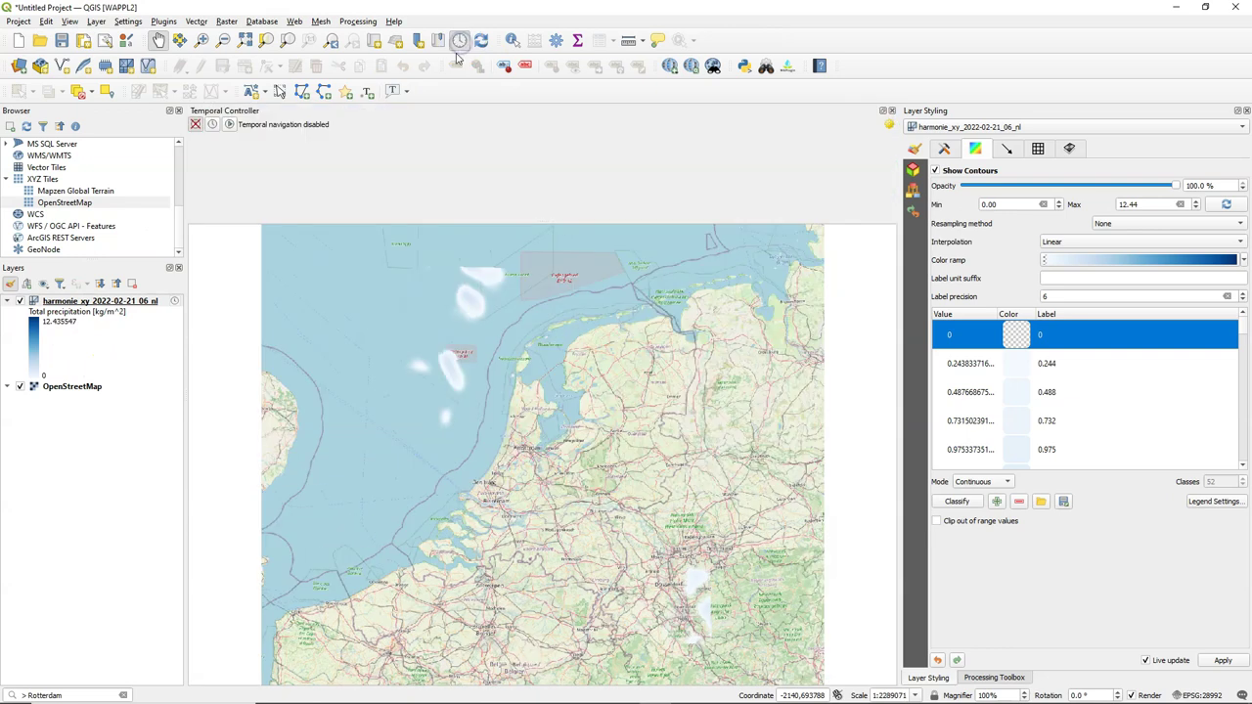
left_click(213, 124)
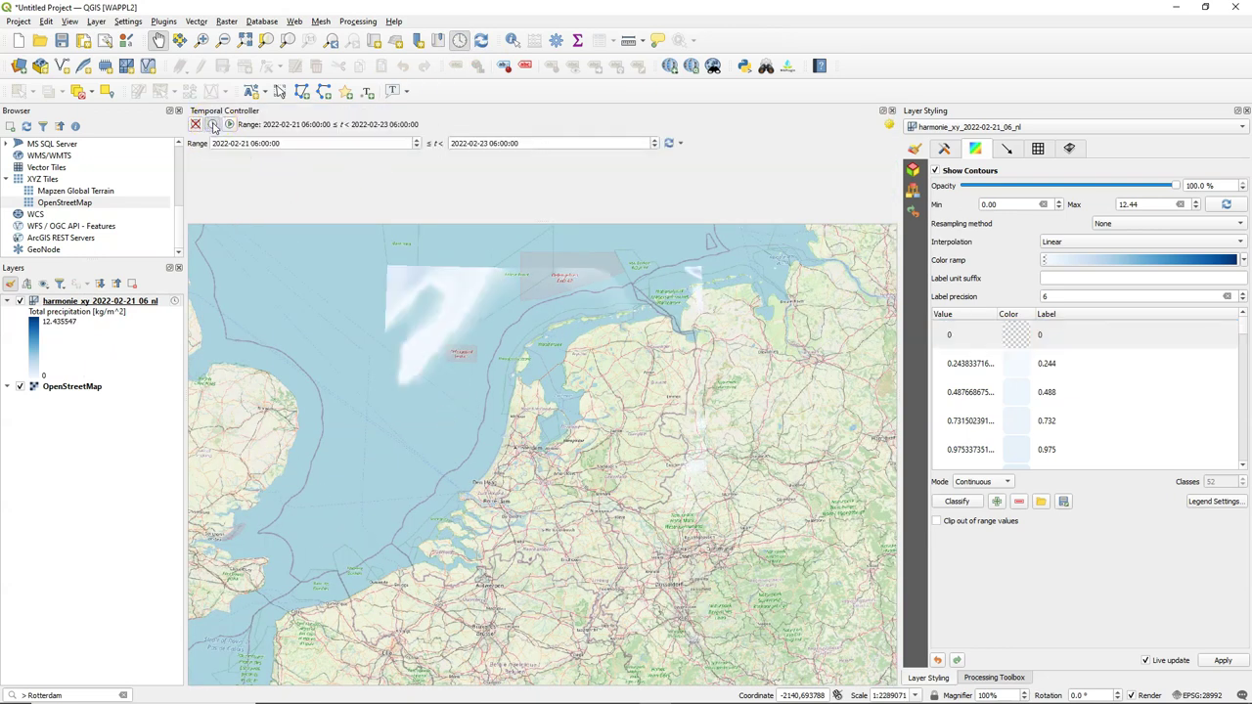
left_click(228, 125)
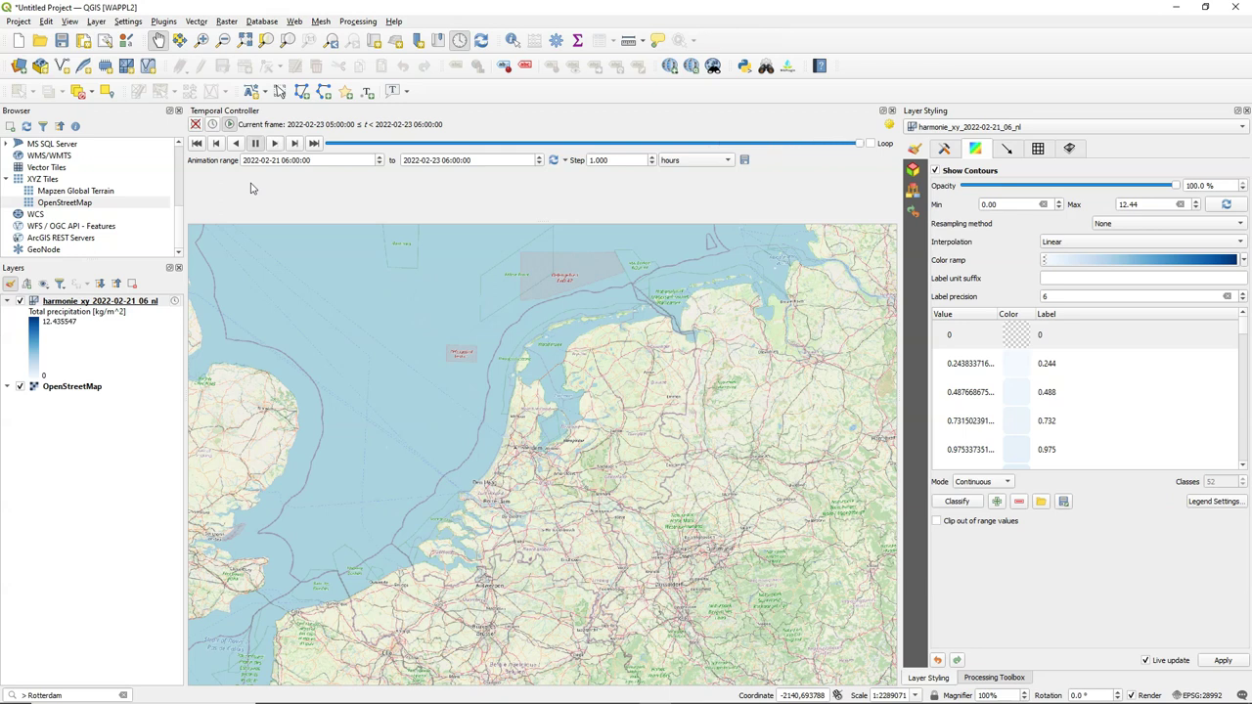
- Open Legend Settings for the harmonie mesh layer's contour symbology
left_click(944, 148)
left_click(975, 148)
left_click(1212, 502)
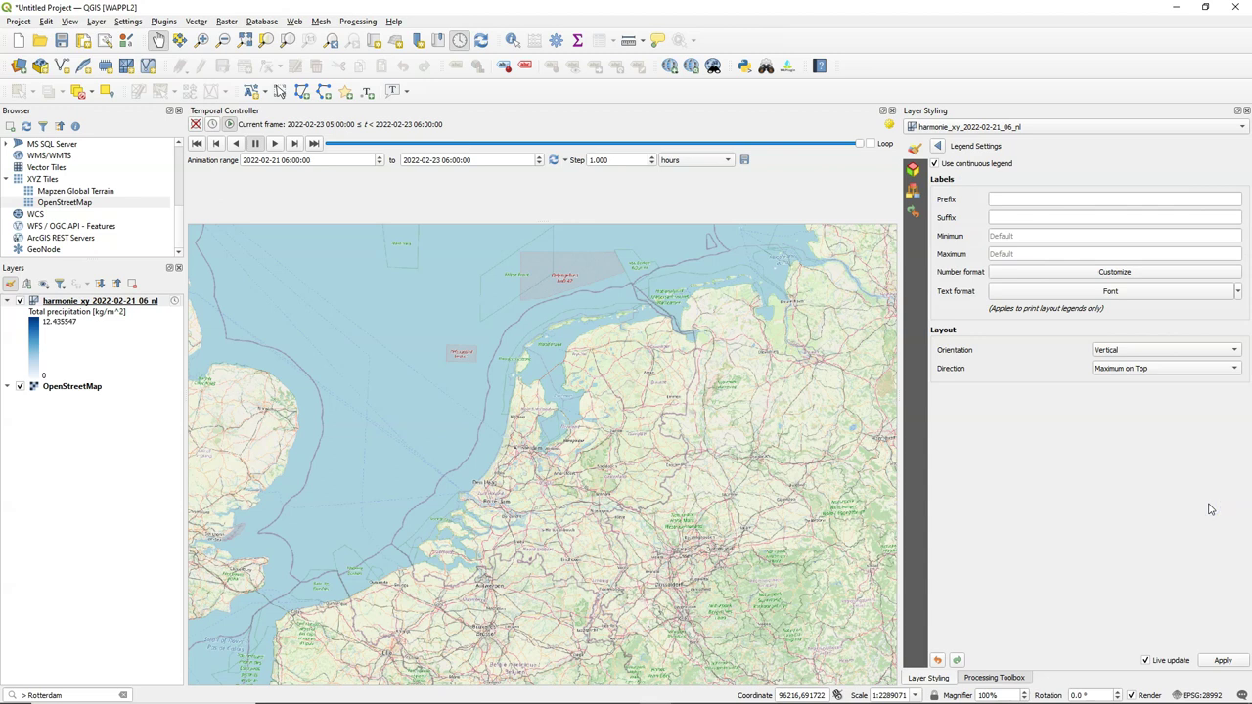
- Format legend numbers with 1 decimal place and an mm suffix
left_click(1071, 273)
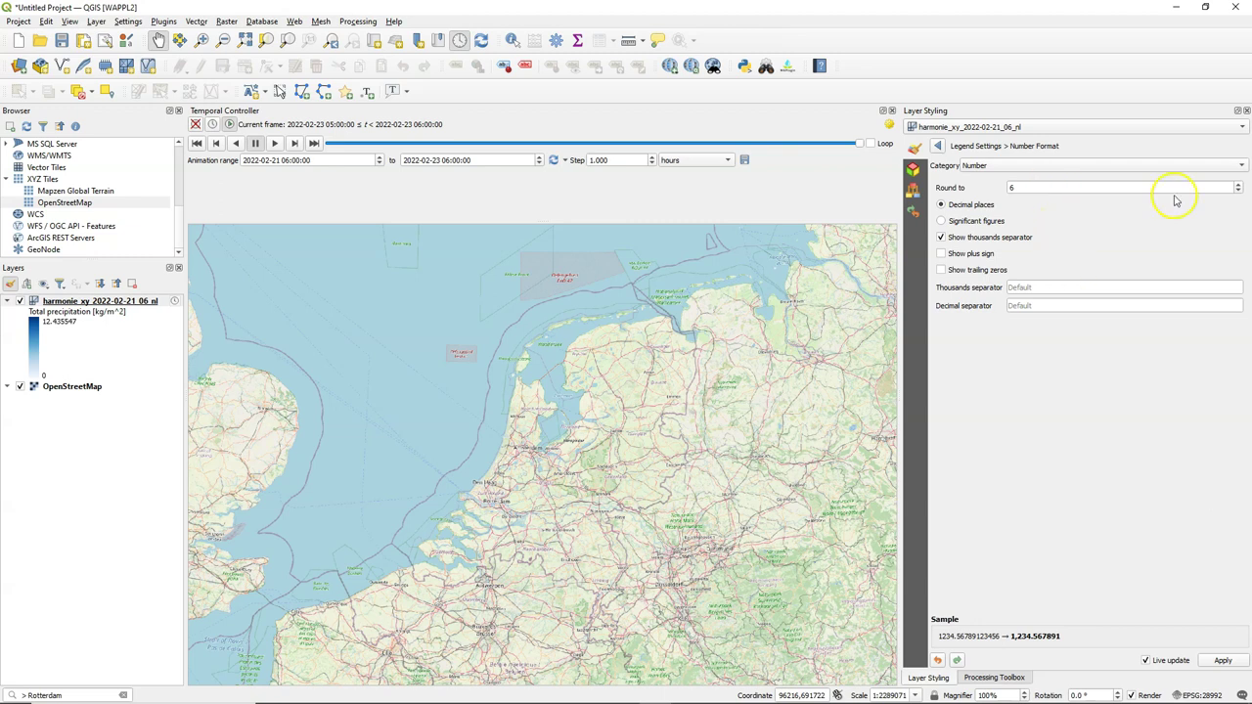
left_click(1238, 191)
left_click(1239, 191)
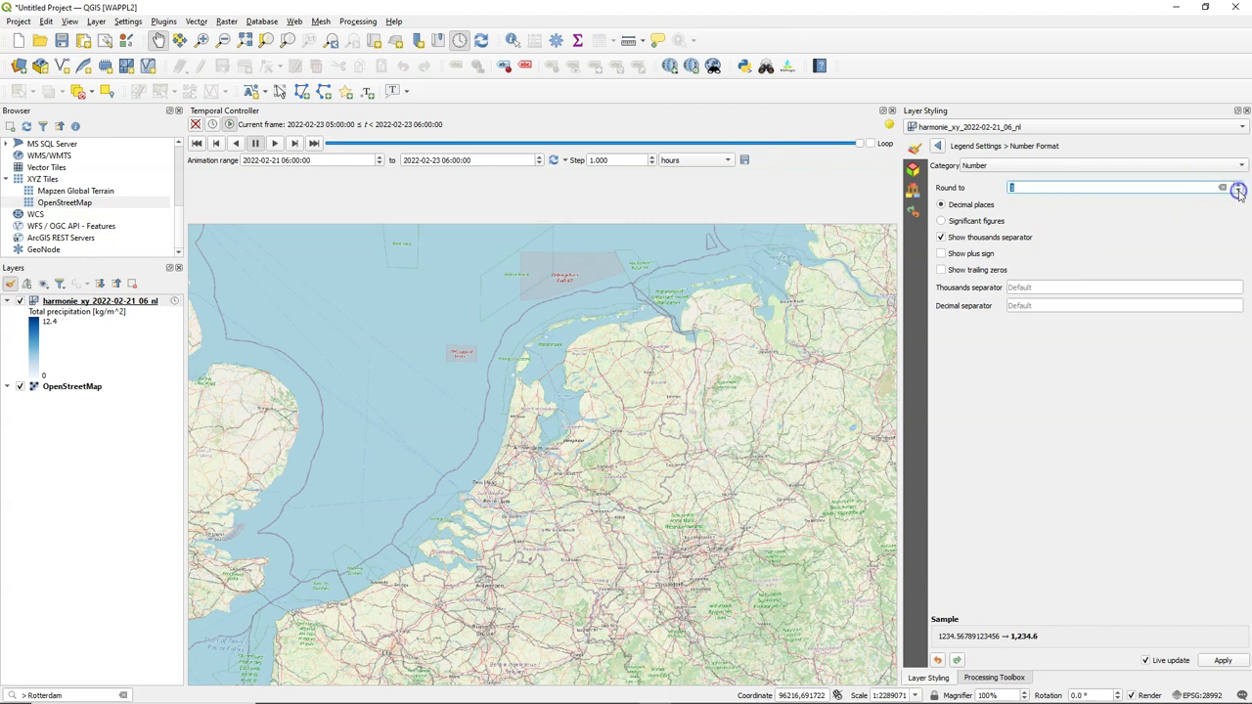
left_click(937, 146)
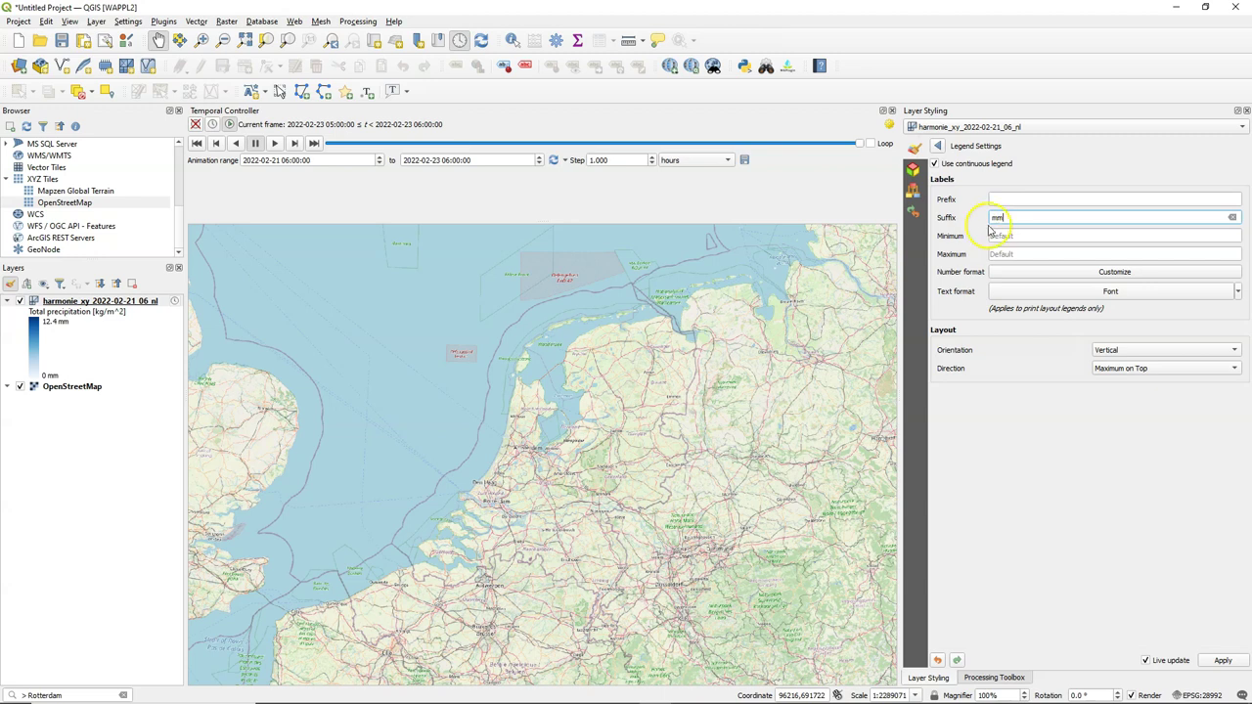
left_click(939, 145)
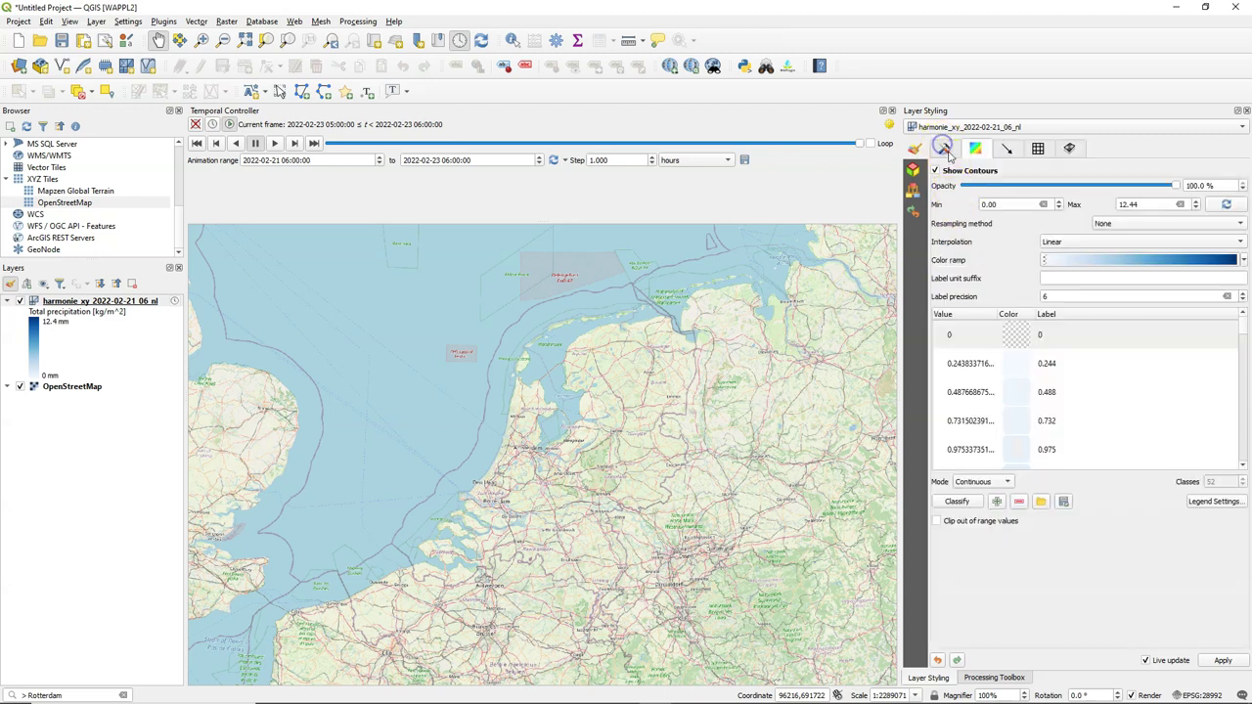
left_click(945, 149)
left_click(1115, 416)
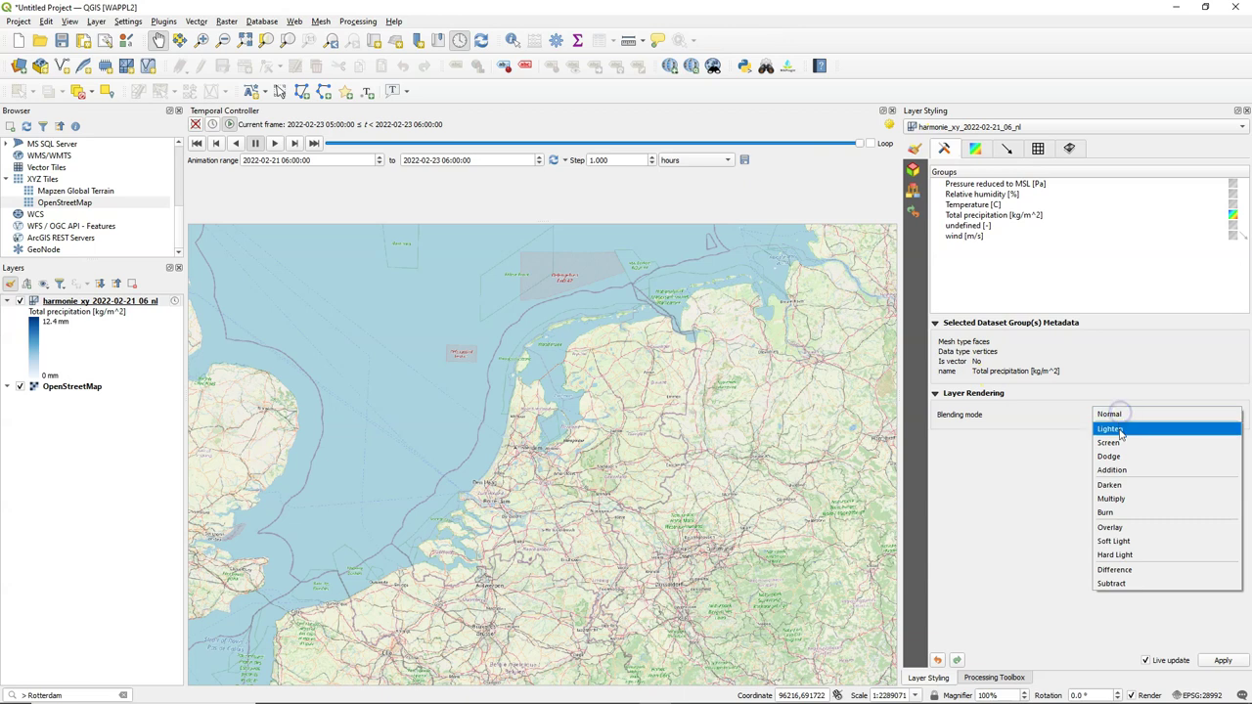
left_click(1112, 500)
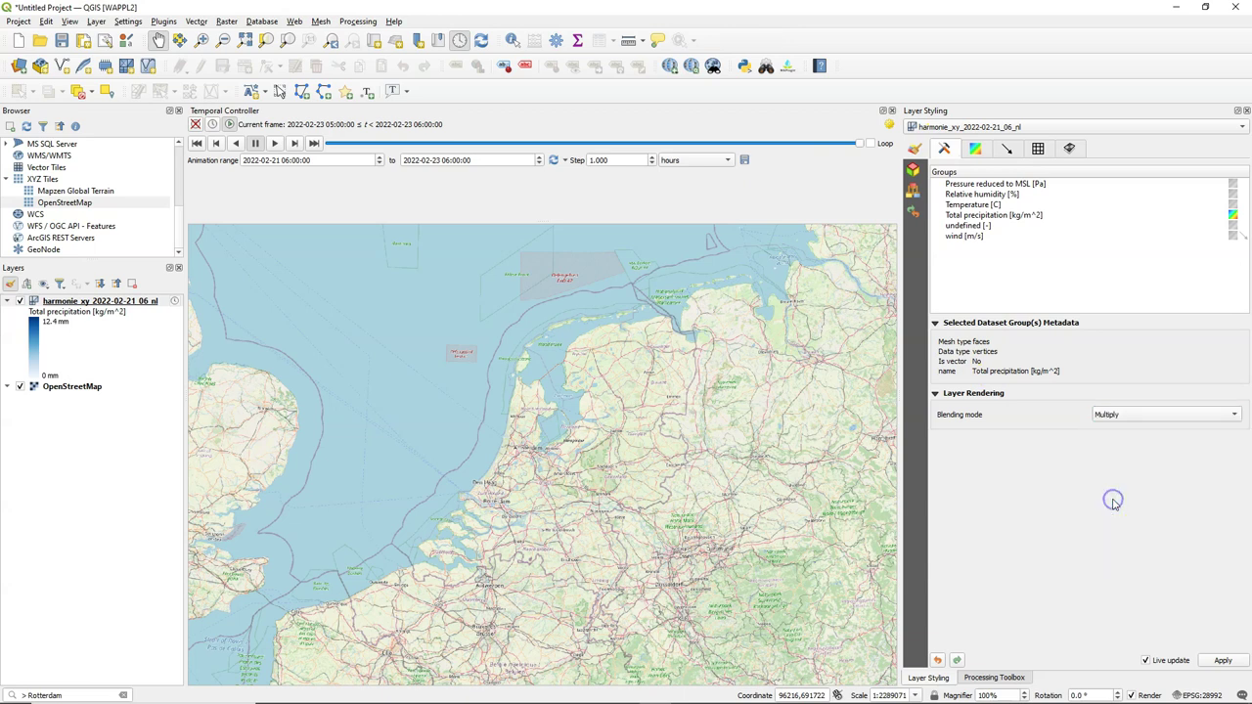
left_click_drag(859, 147, 319, 142)
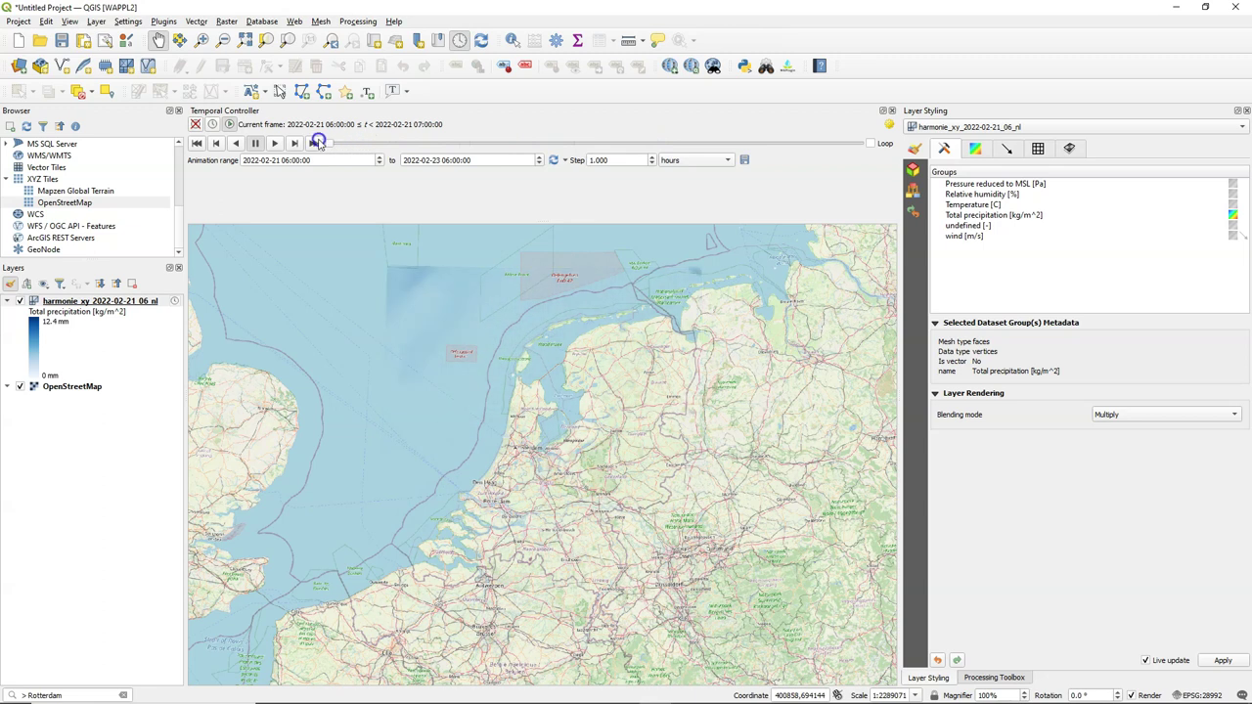
- Create a cpt-city colour ramp and apply the Precipitation precip2_17lev palette to the mesh contours
left_click(974, 152)
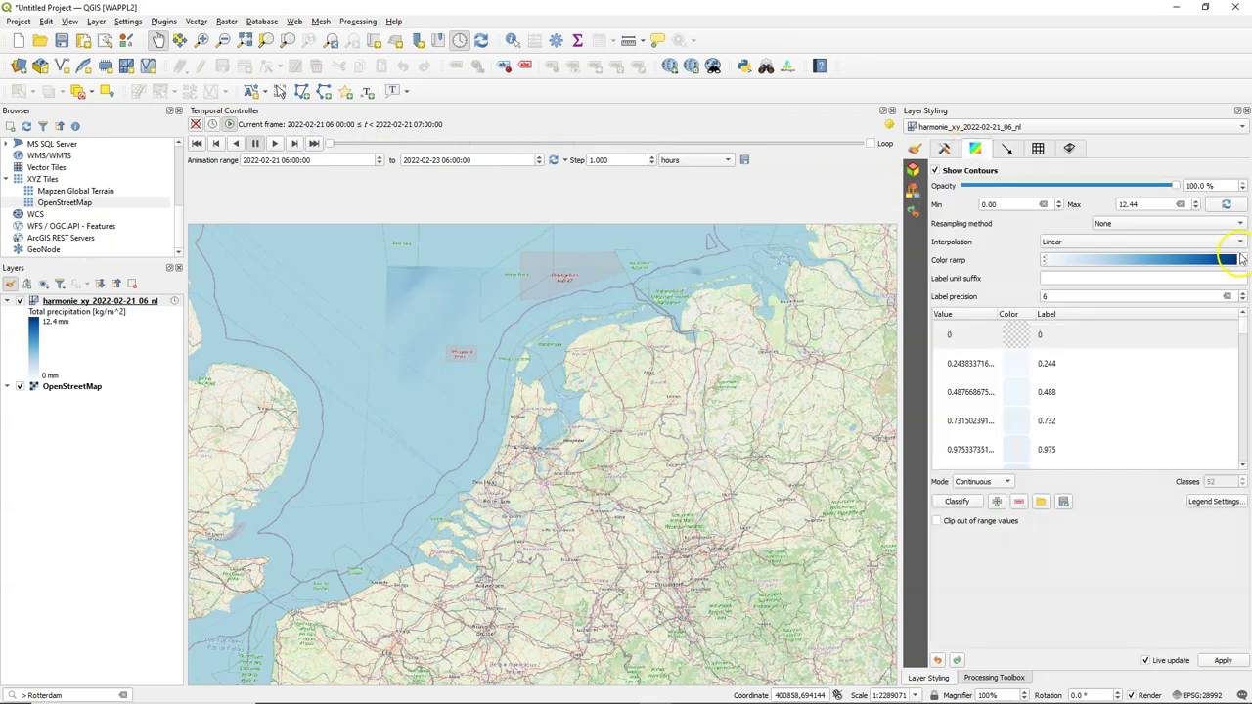
left_click(1243, 259)
mouse_move(1091, 471)
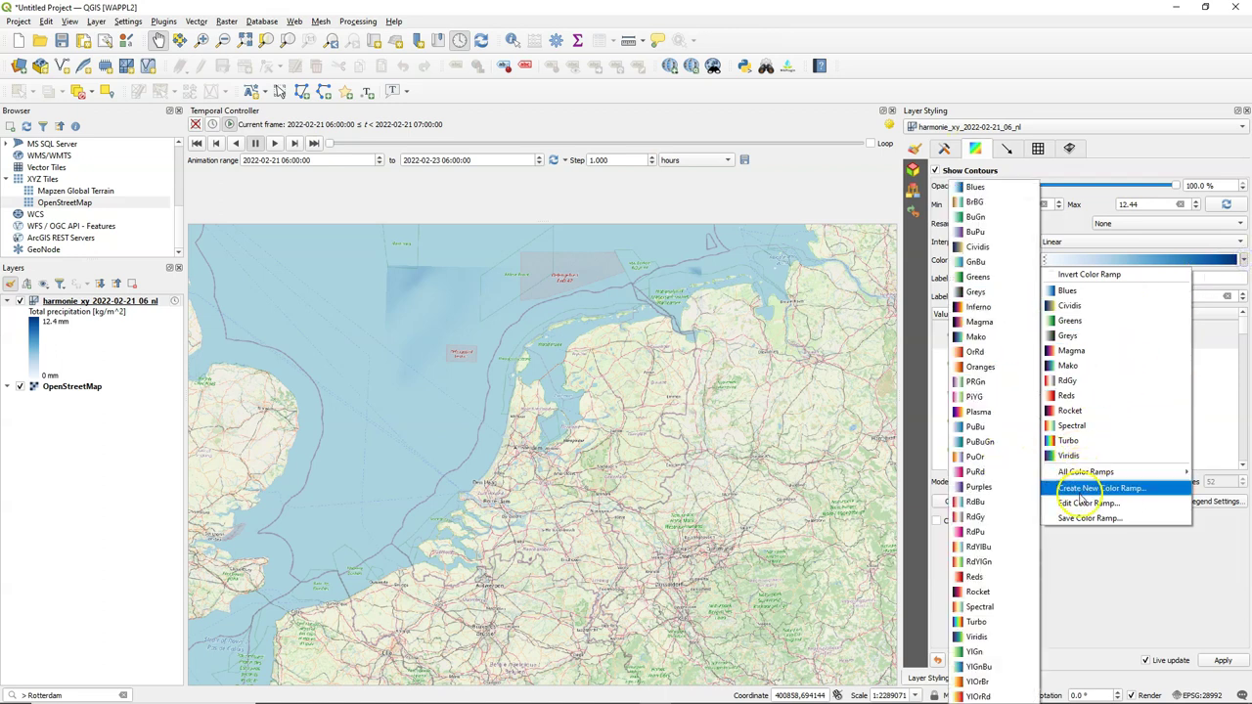
left_click(1081, 489)
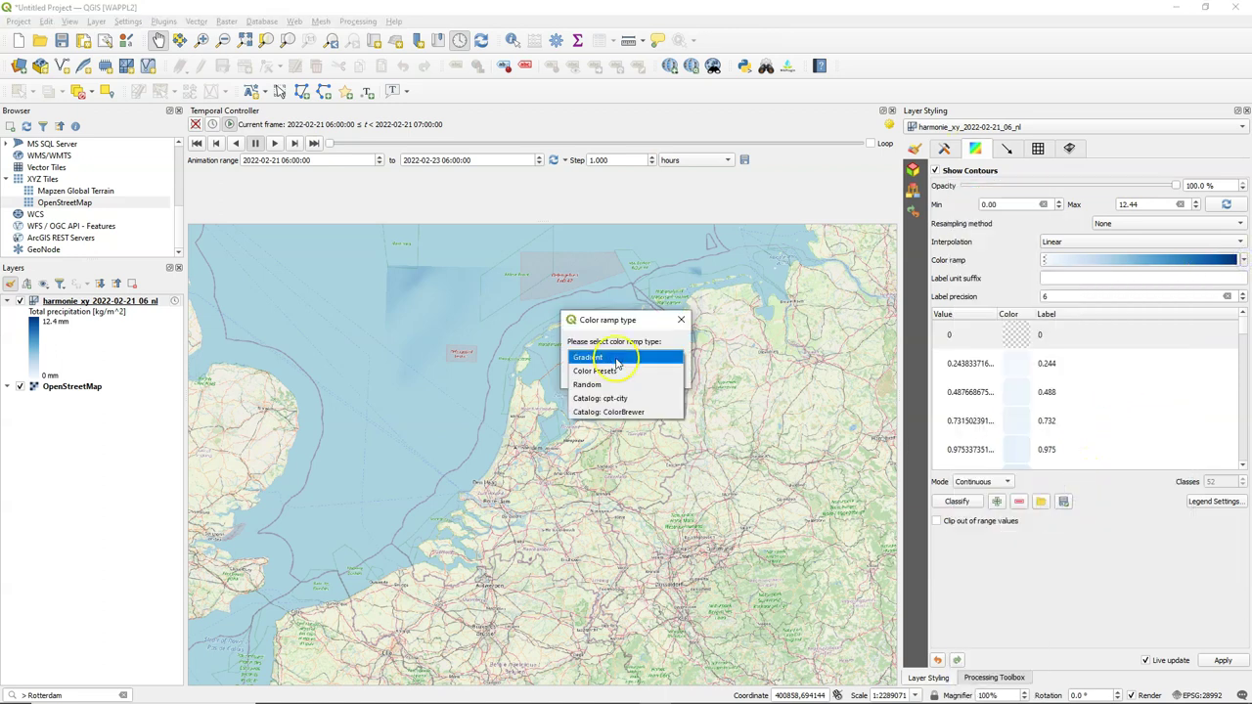
left_click(612, 396)
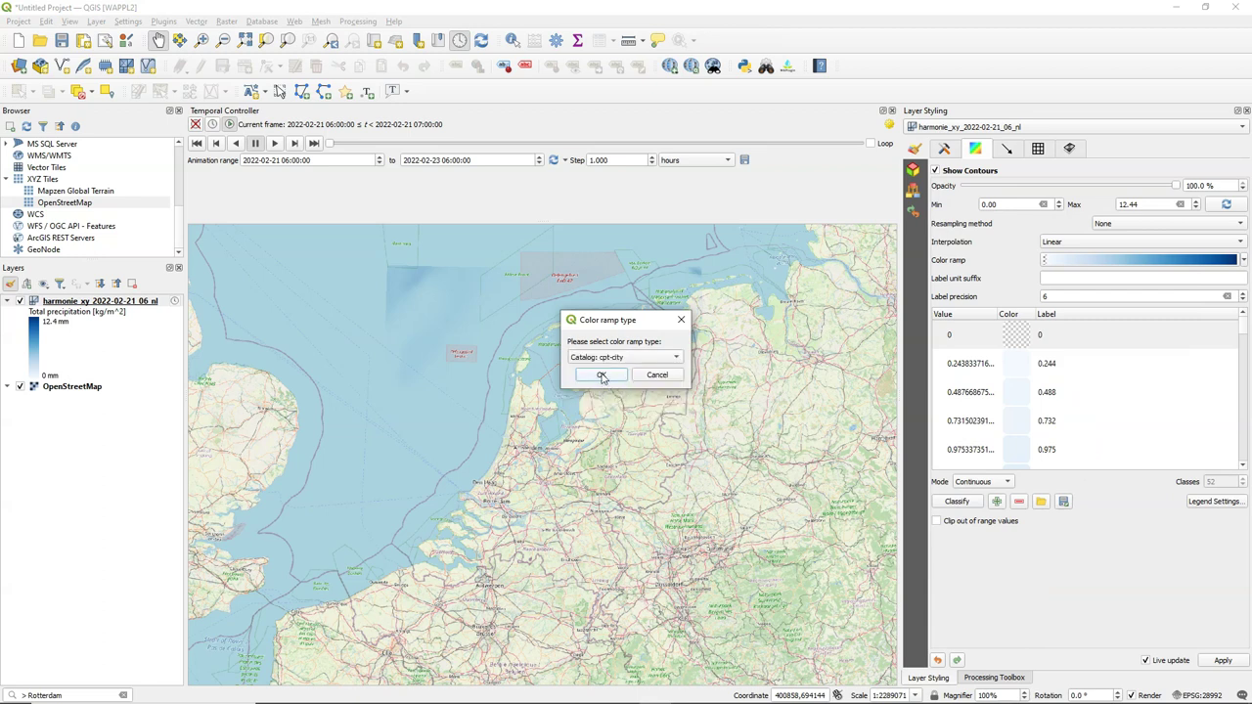
left_click(601, 376)
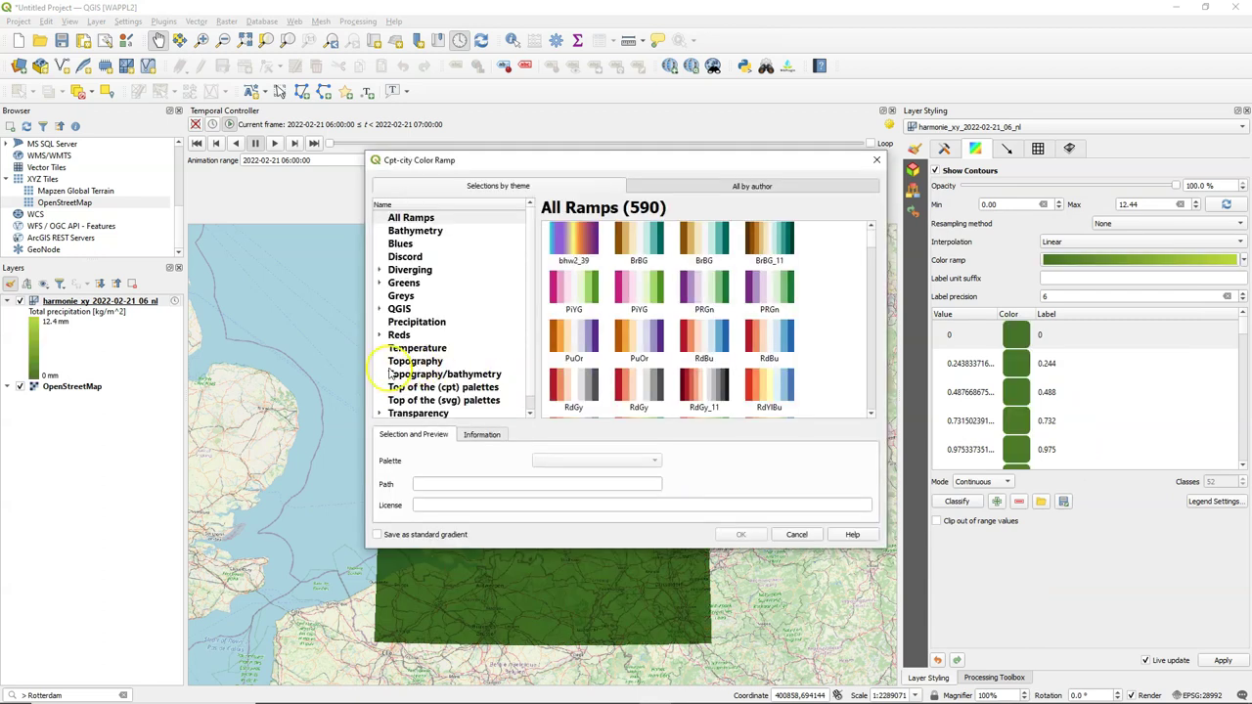
left_click(401, 321)
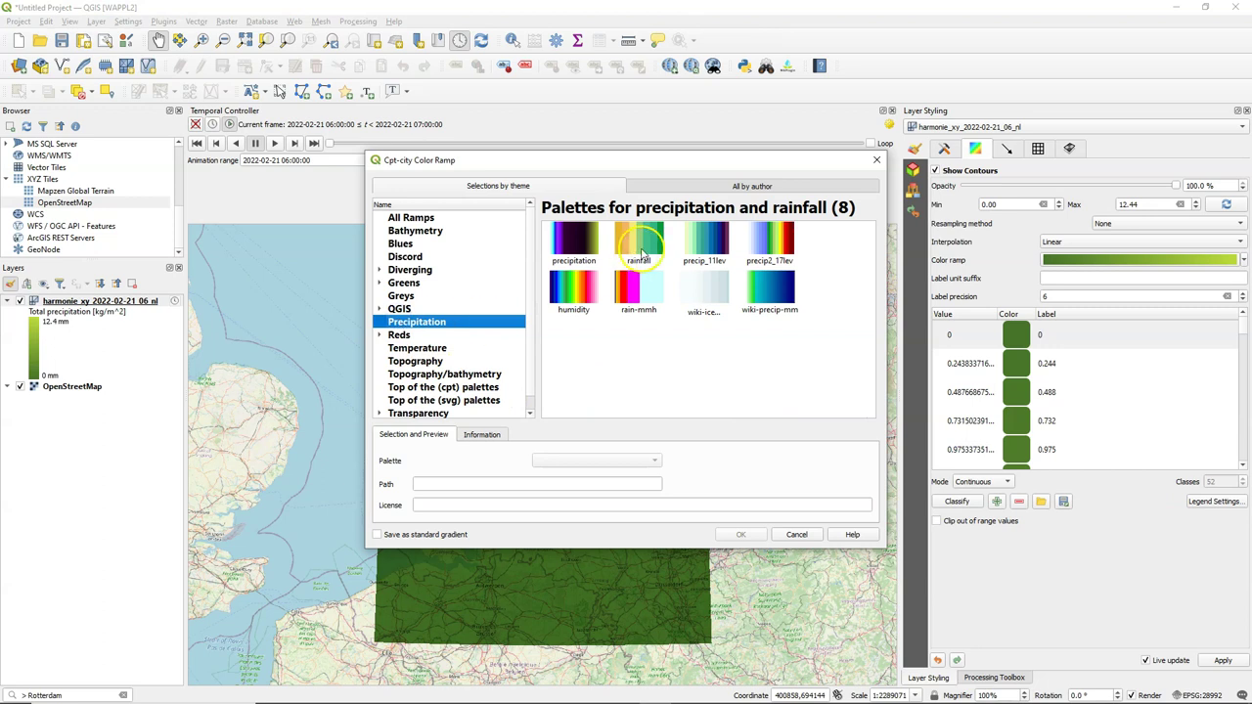
left_click(712, 237)
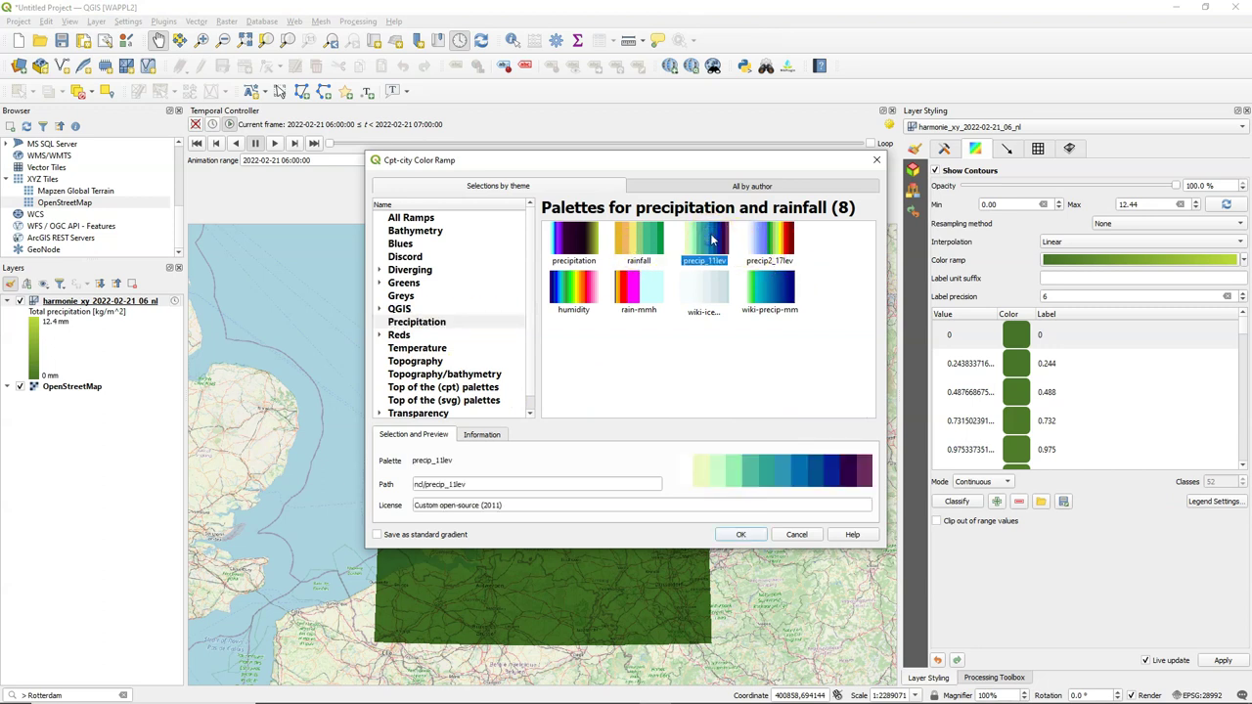
left_click(740, 536)
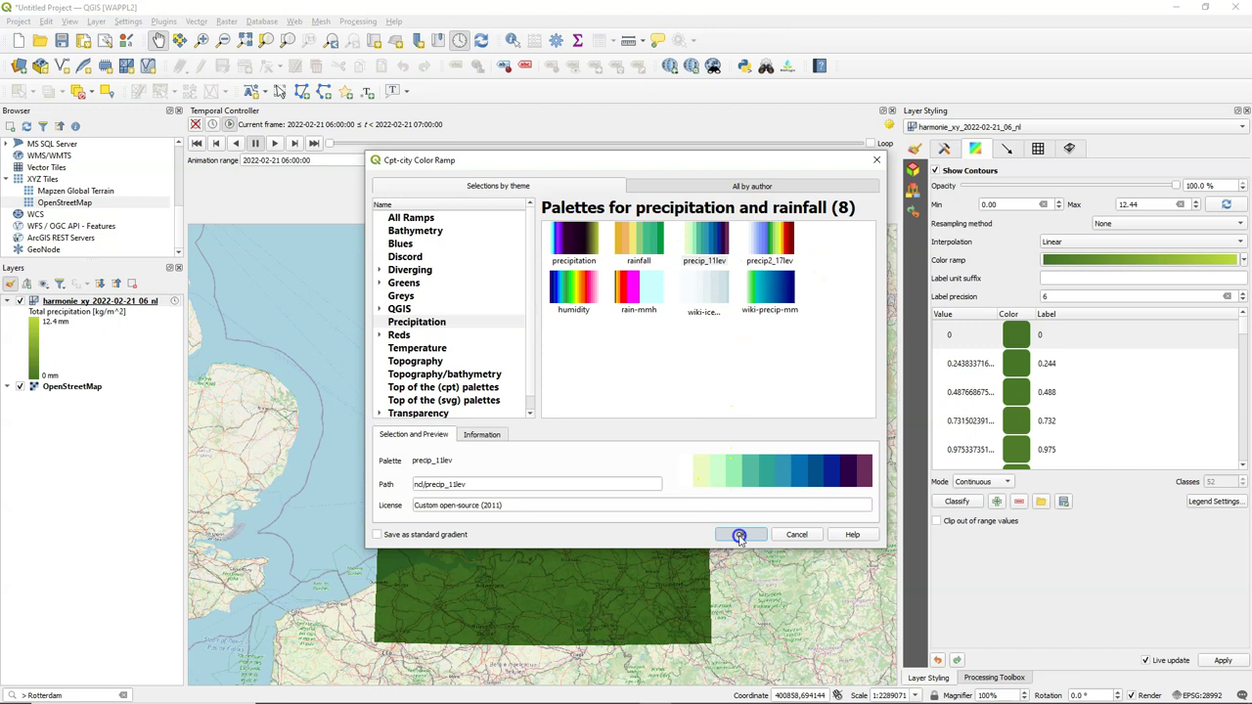
left_click(770, 238)
left_click(729, 537)
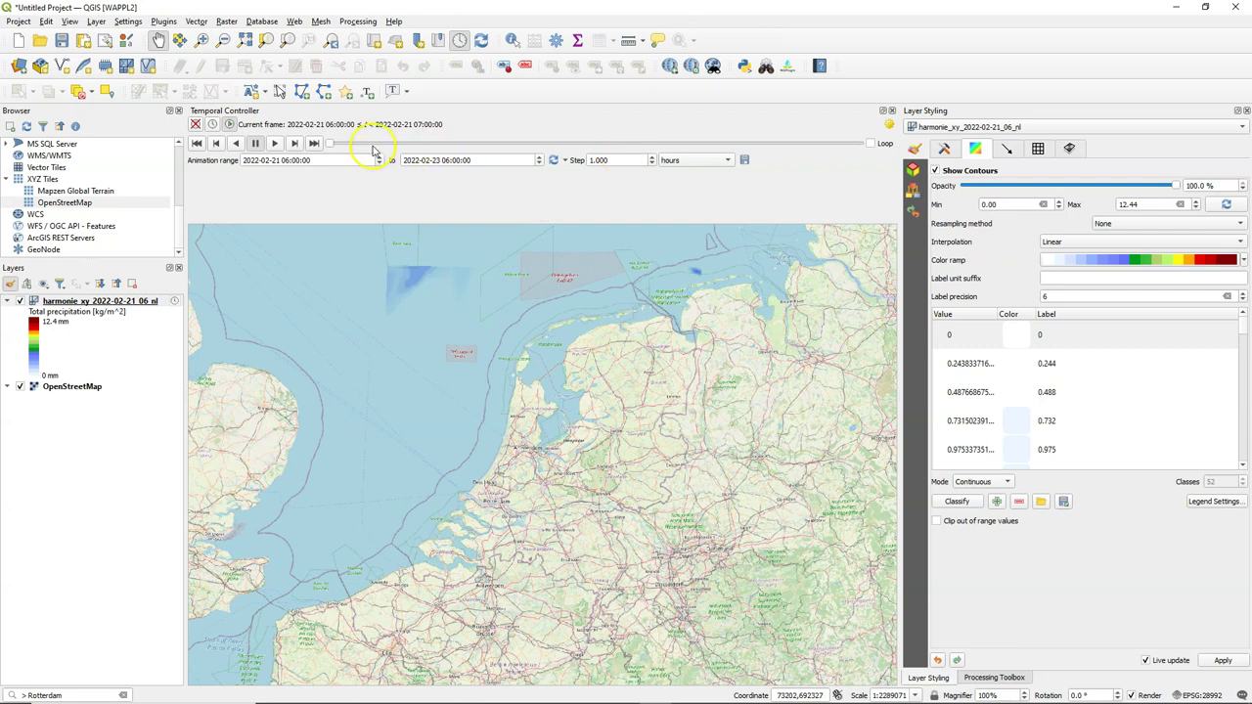
- Advance the animation to a rainy time step, then open Mesh Calculator
left_click_drag(328, 143, 859, 160)
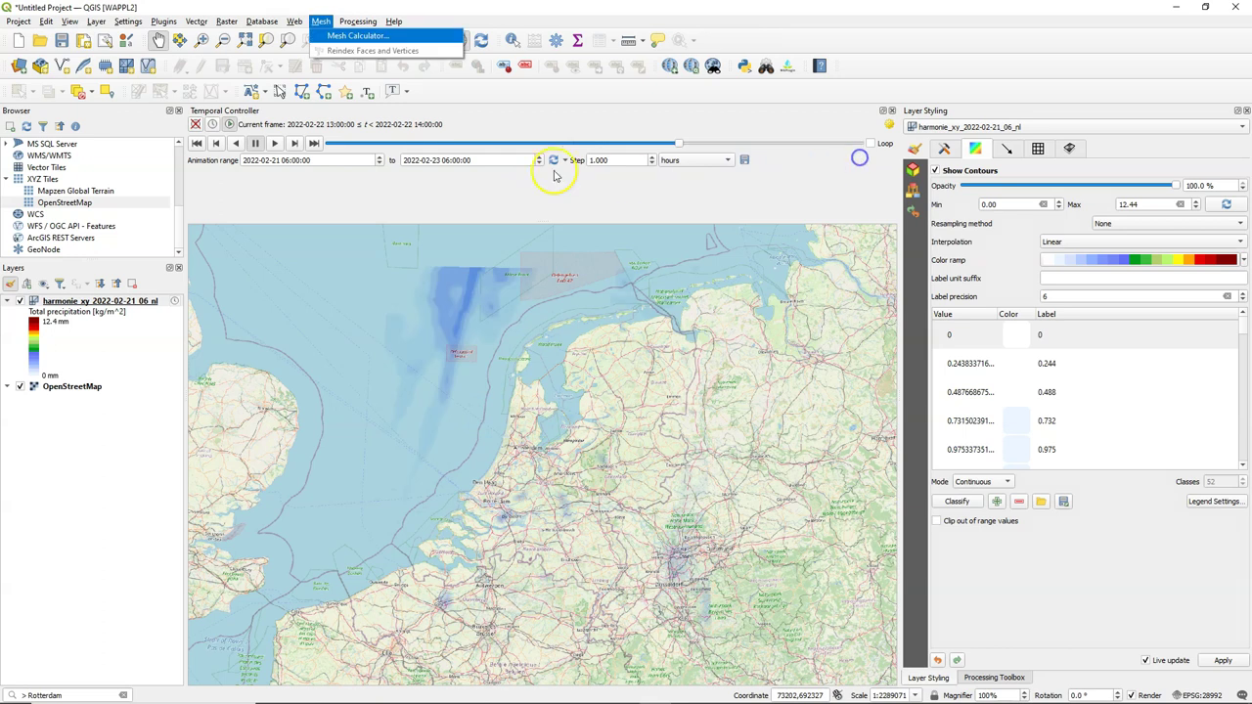
left_click(341, 35)
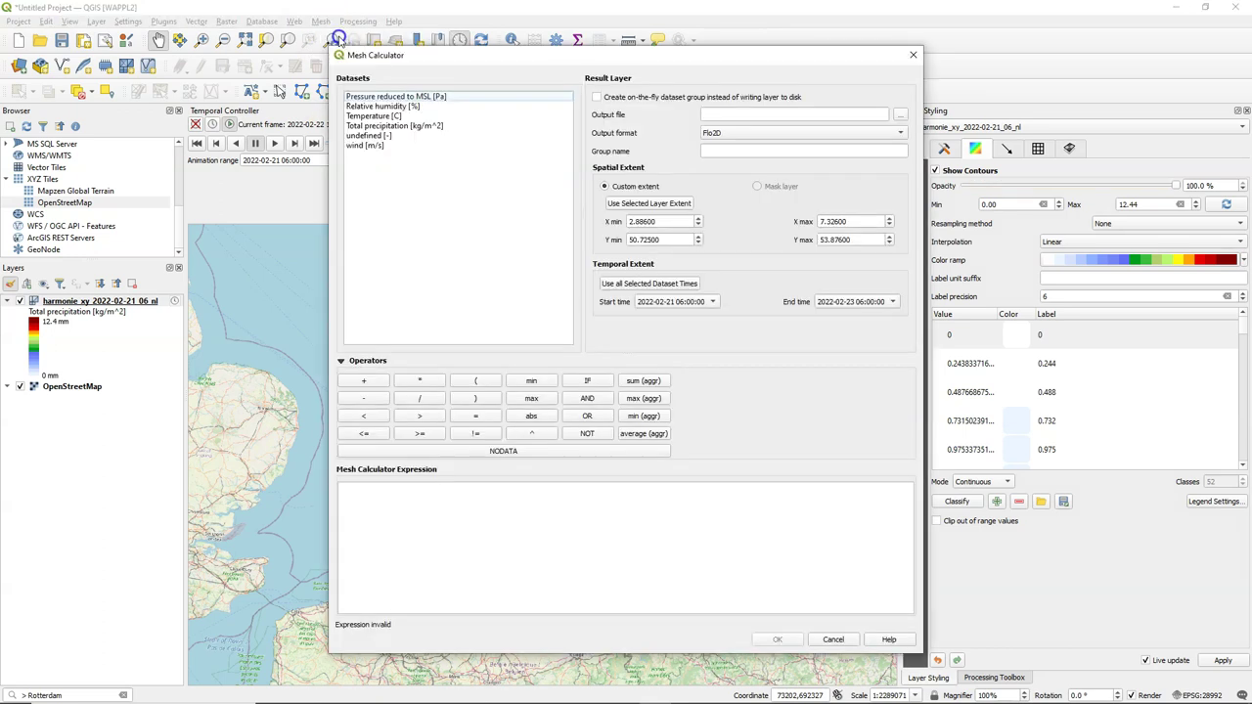
- Enter the expression sum_aggr("Total precipitation [kg/m^2]") in the Mesh Calculator
left_click(644, 381)
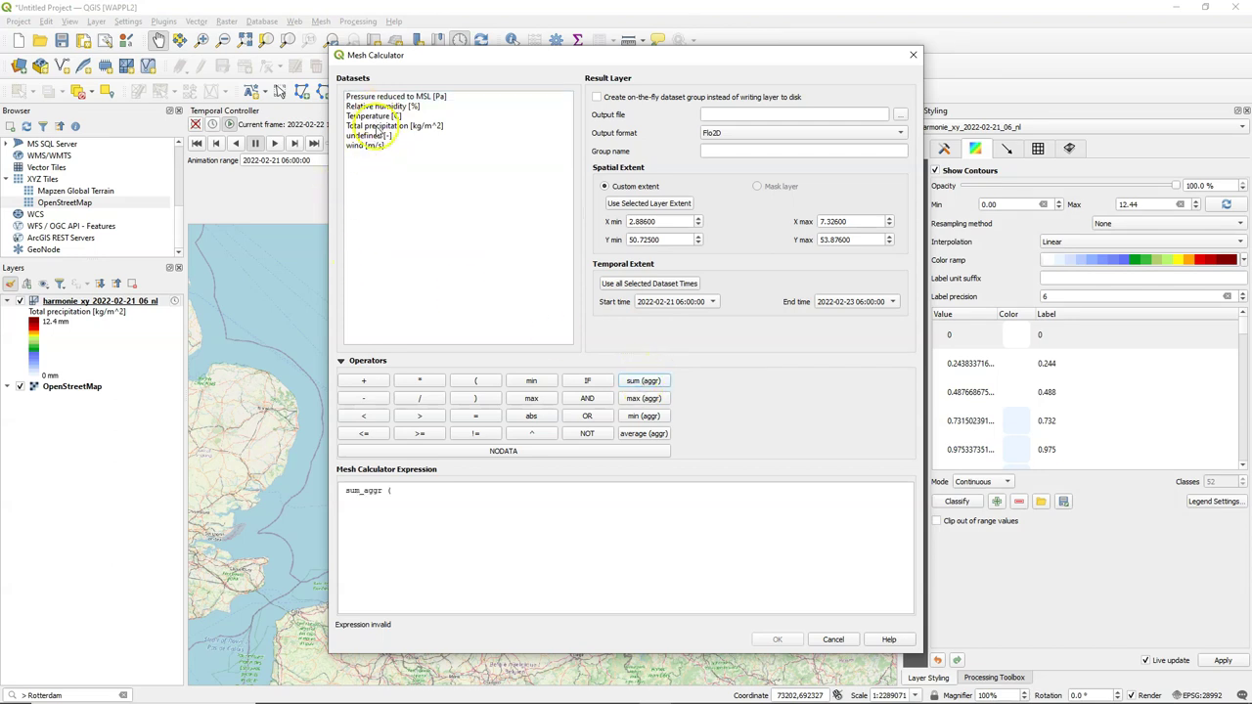
double_click(376, 127)
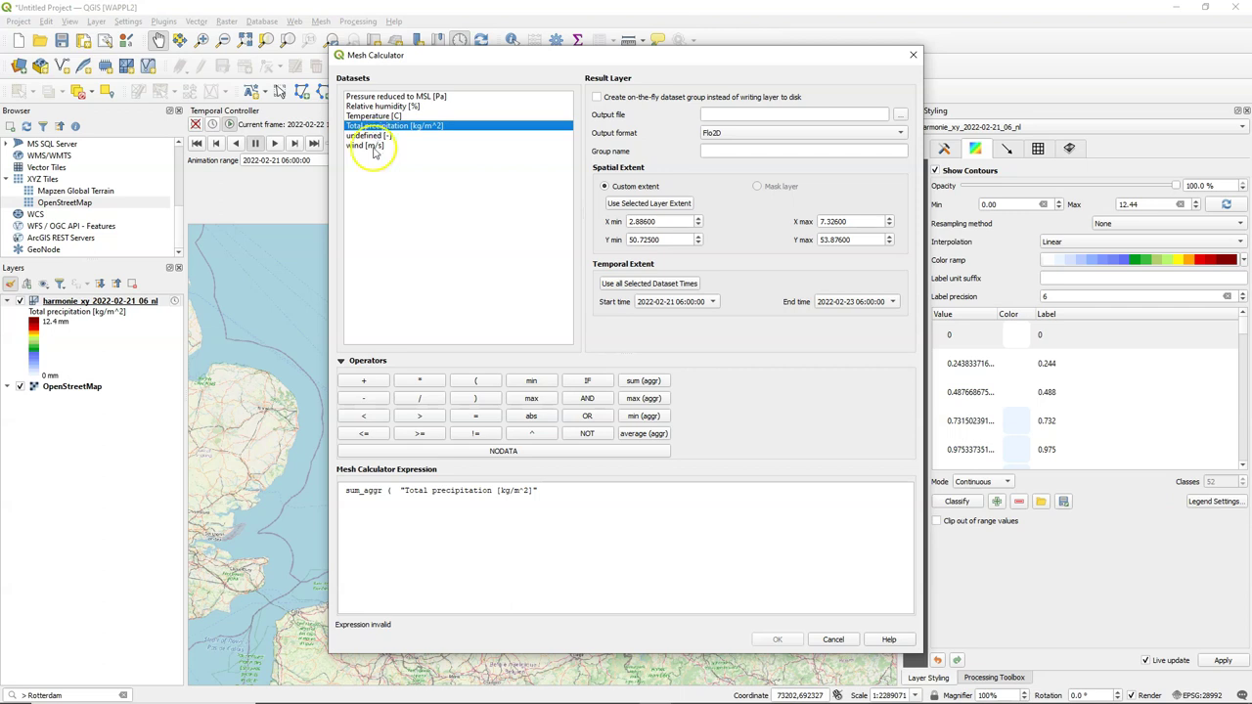
left_click(473, 401)
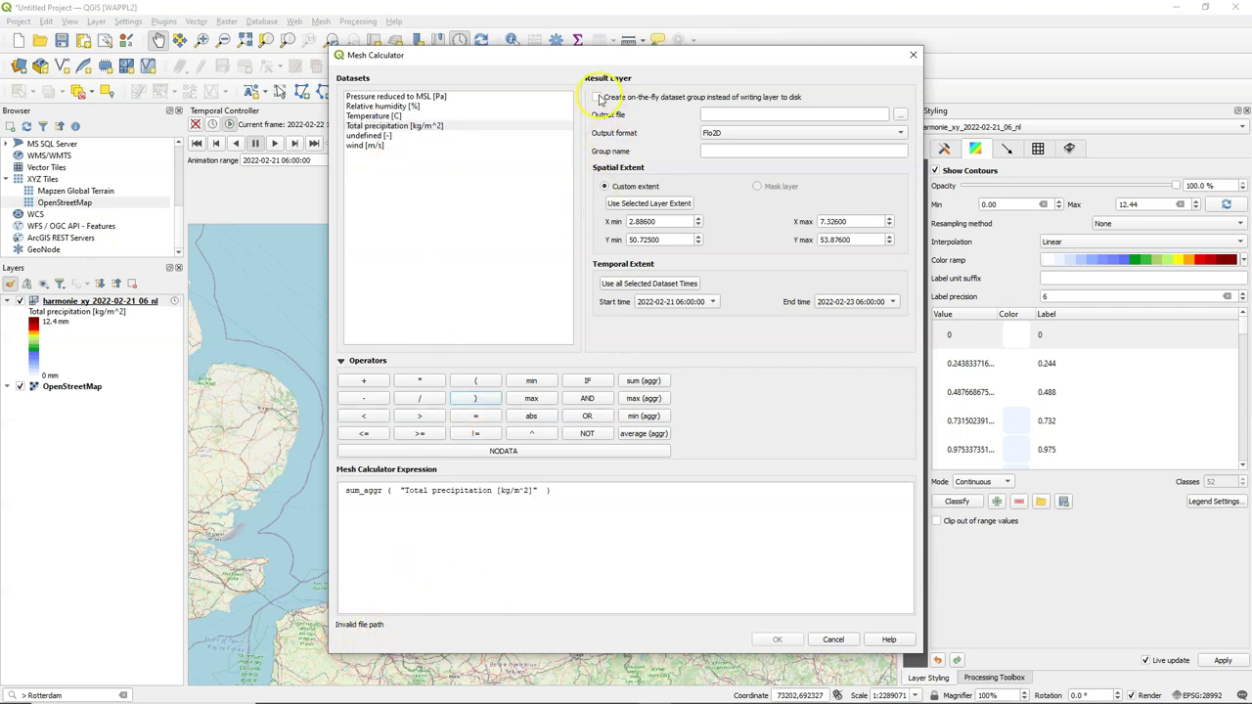
left_click(596, 97)
left_click(747, 115)
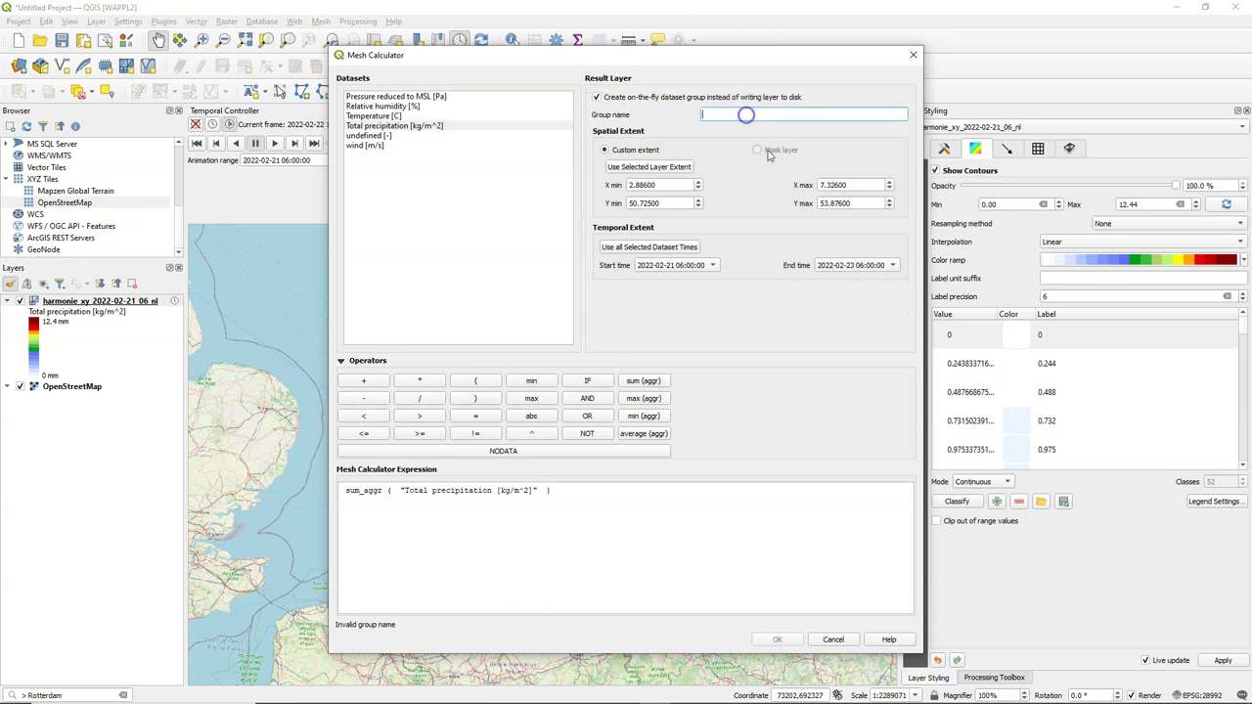
type("P Sum")
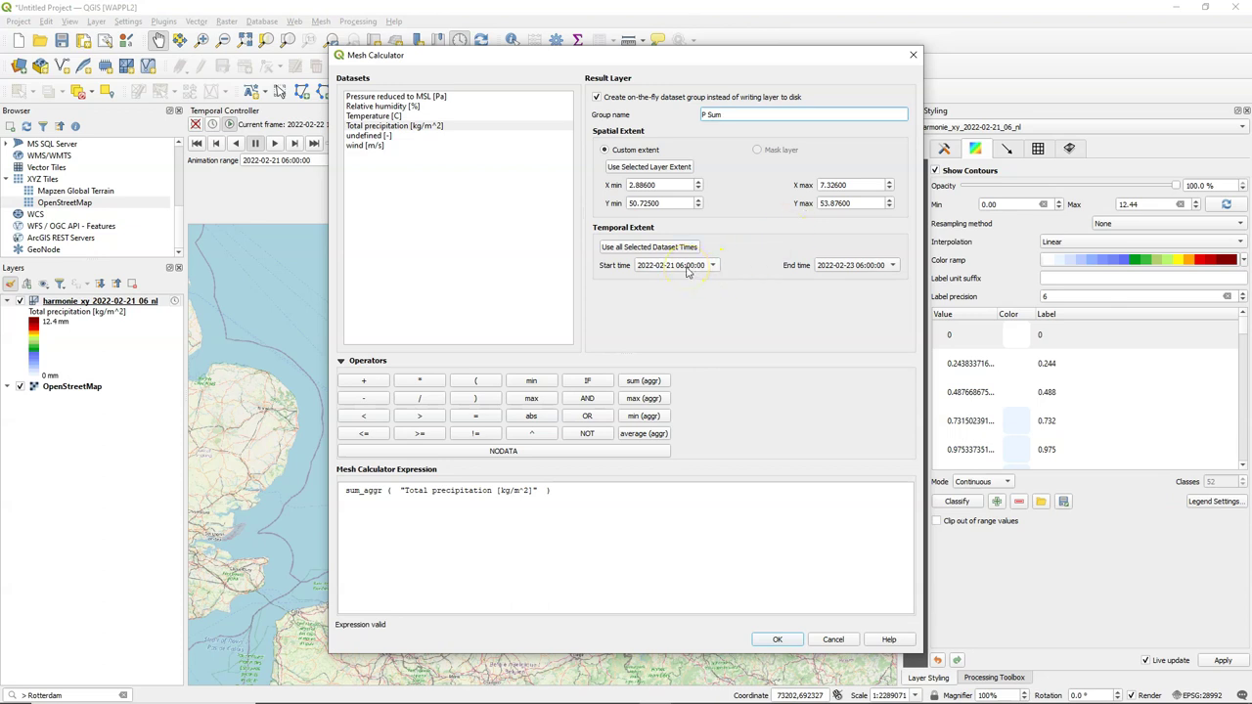
left_click(872, 270)
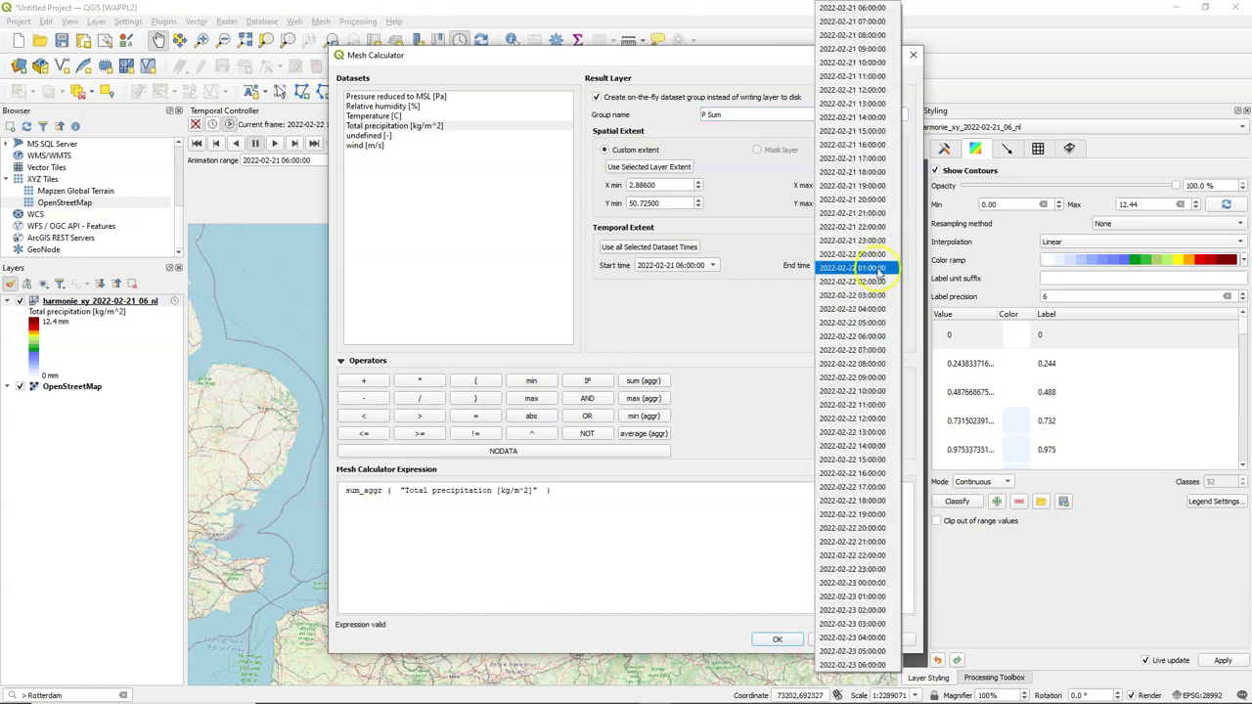
left_click(874, 270)
left_click(869, 336)
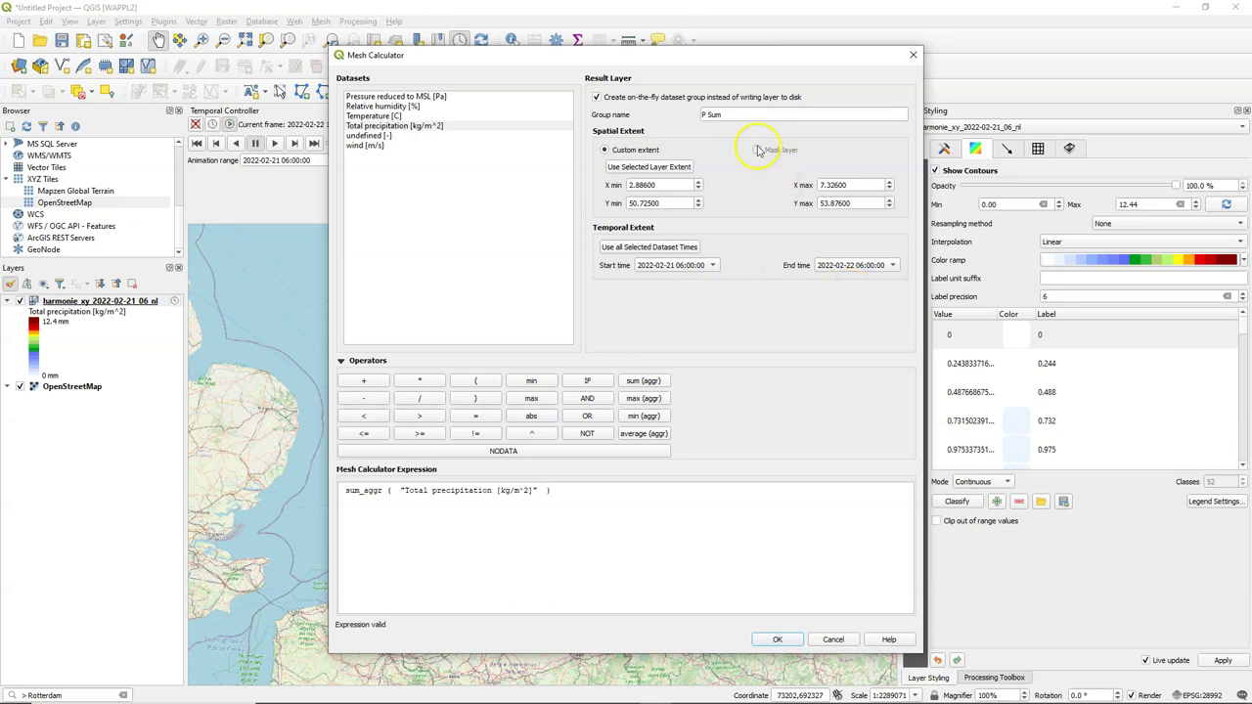
left_click(775, 638)
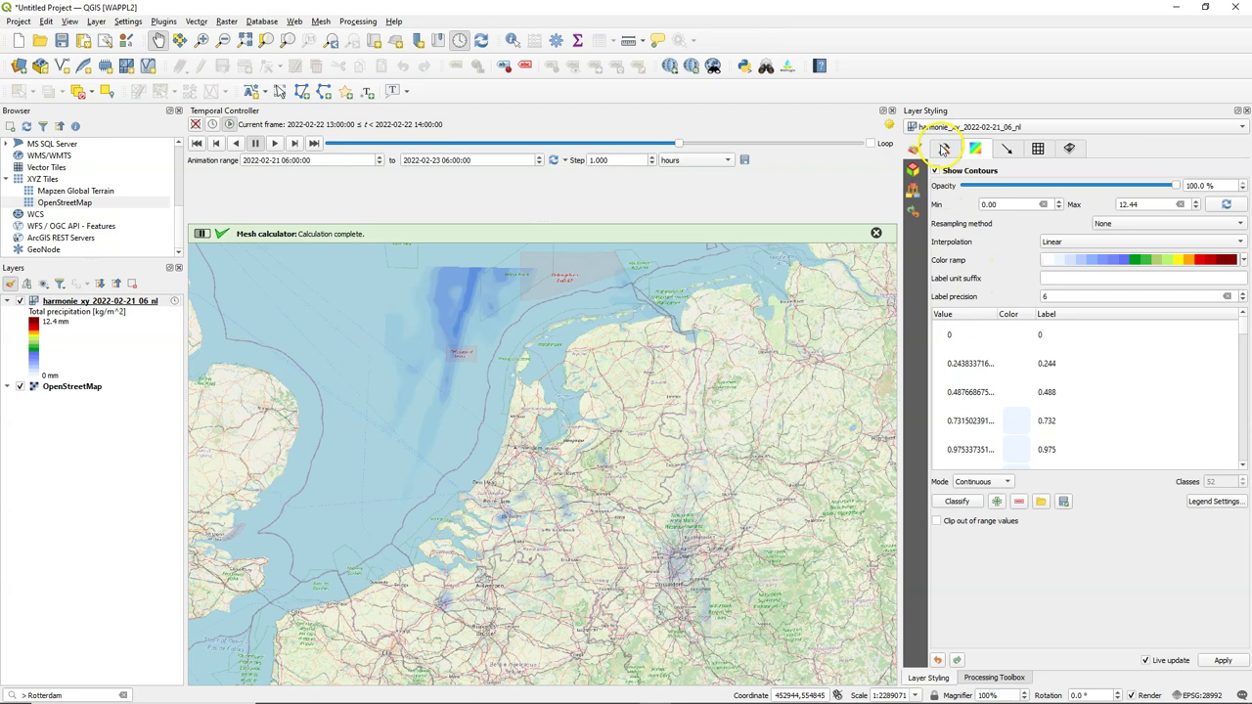
- Activate the P Sum dataset group, colour it with the Blues ramp, and zoom to Rotterdam
left_click(944, 148)
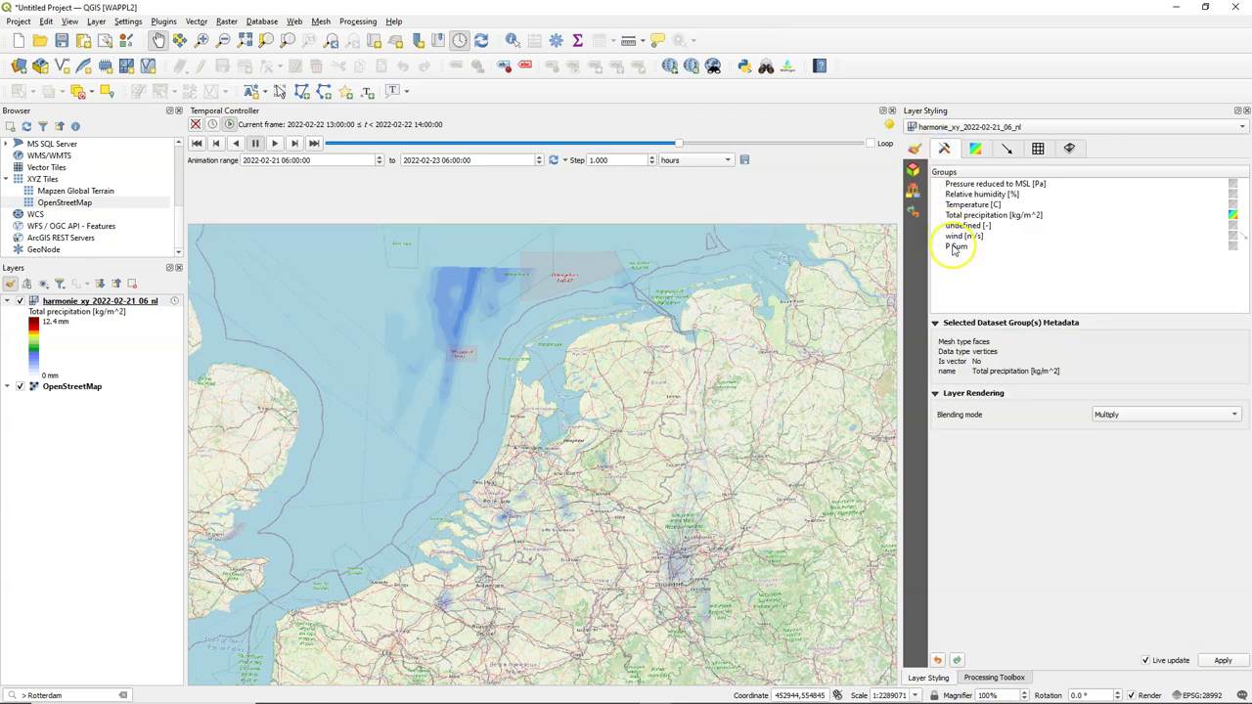
left_click(1232, 246)
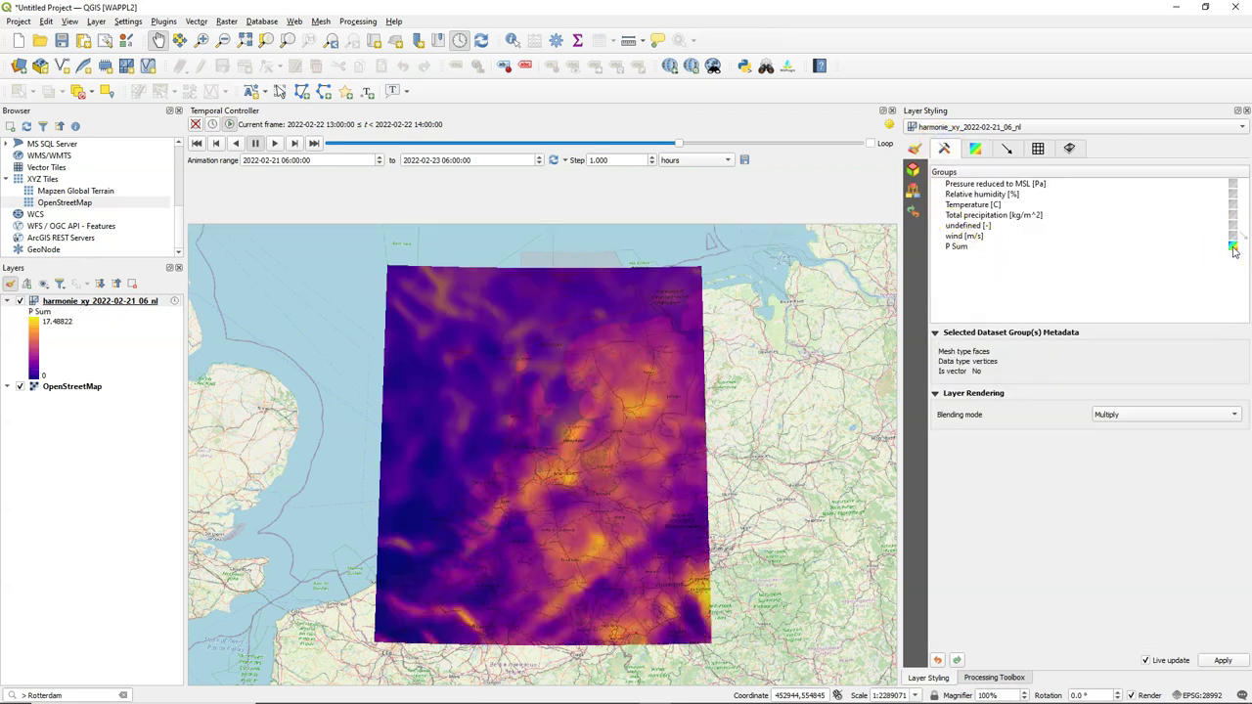
left_click(975, 147)
left_click(1244, 260)
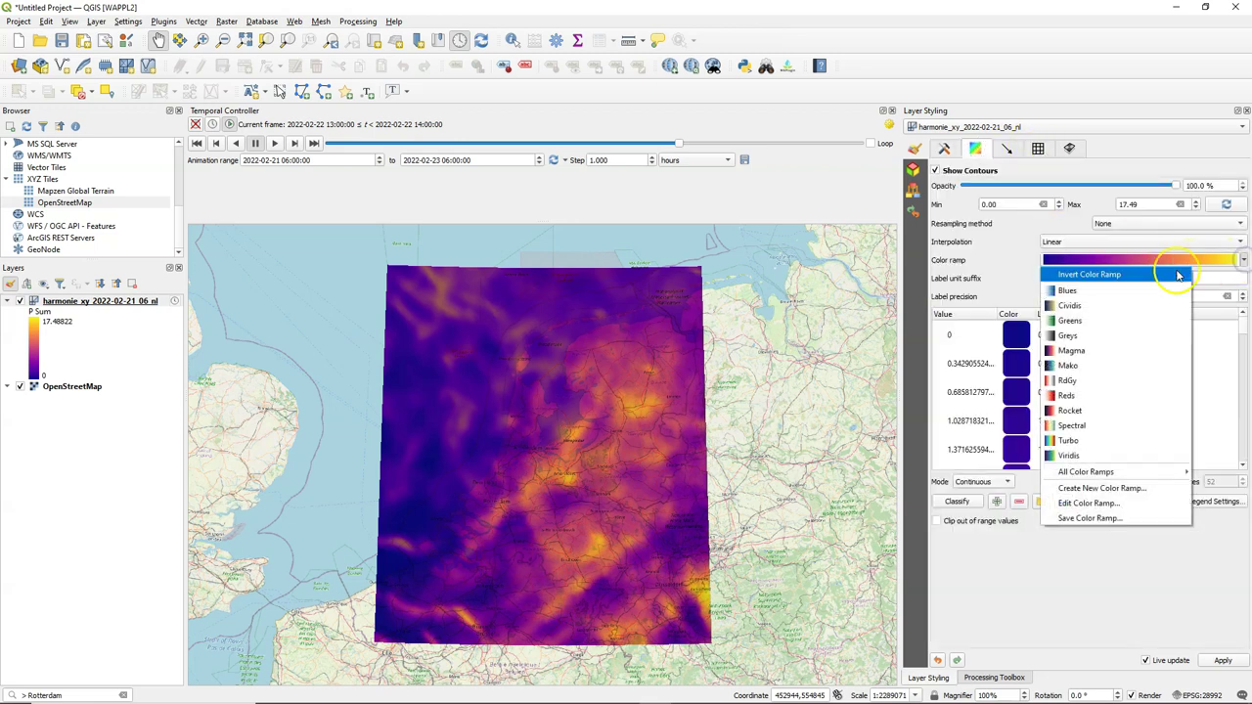
left_click(1071, 291)
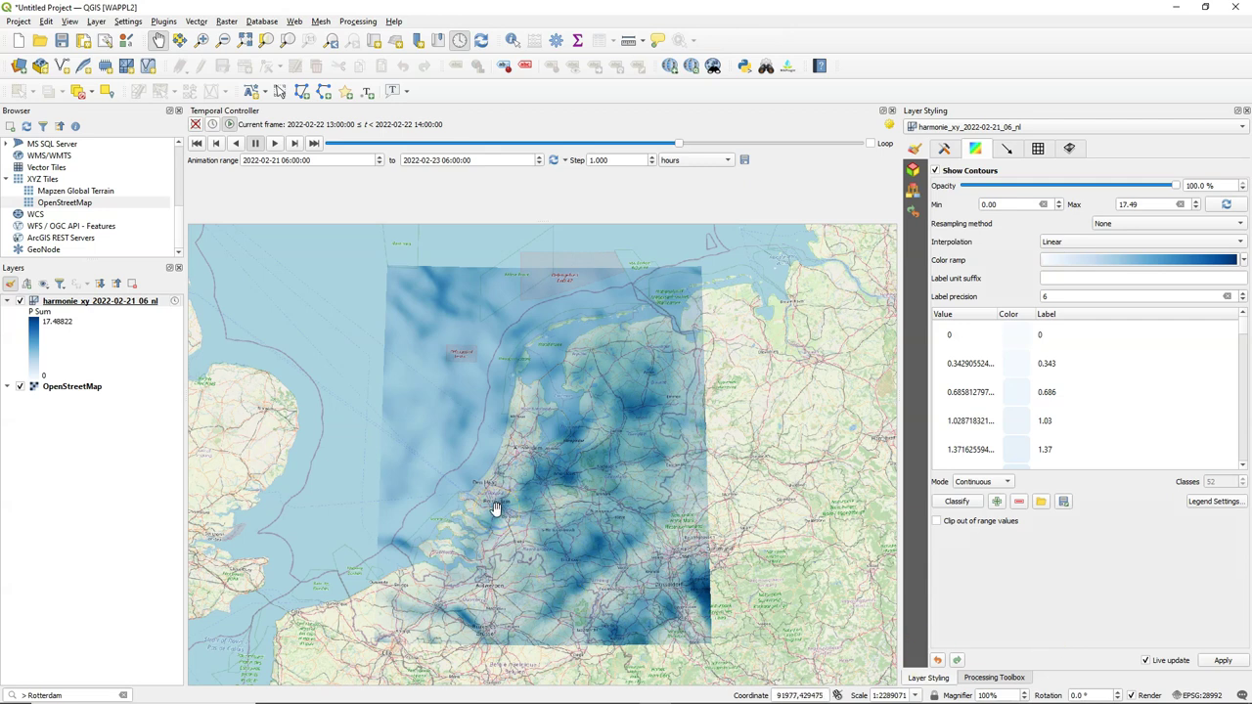
scroll(496, 508, "up", 3)
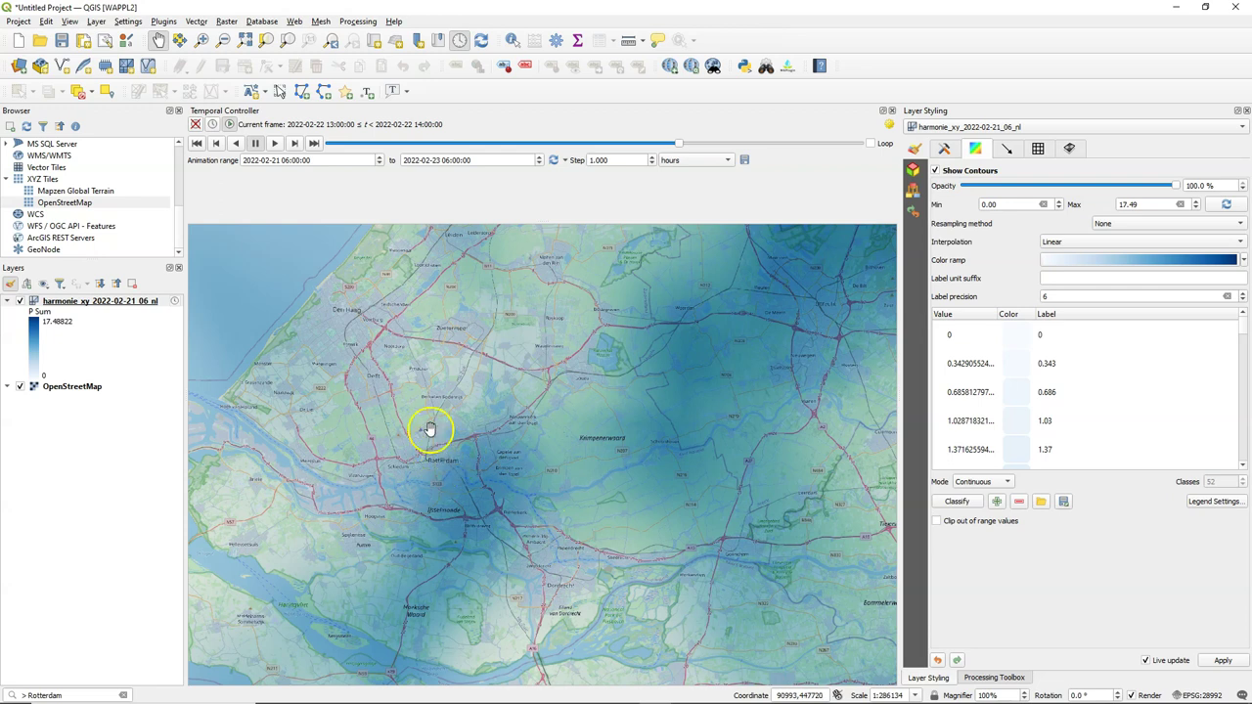
- Create a temporary scratch point layer named Location in project CRS EPSG:28992 - Amersfoort / RD New
left_click(104, 66)
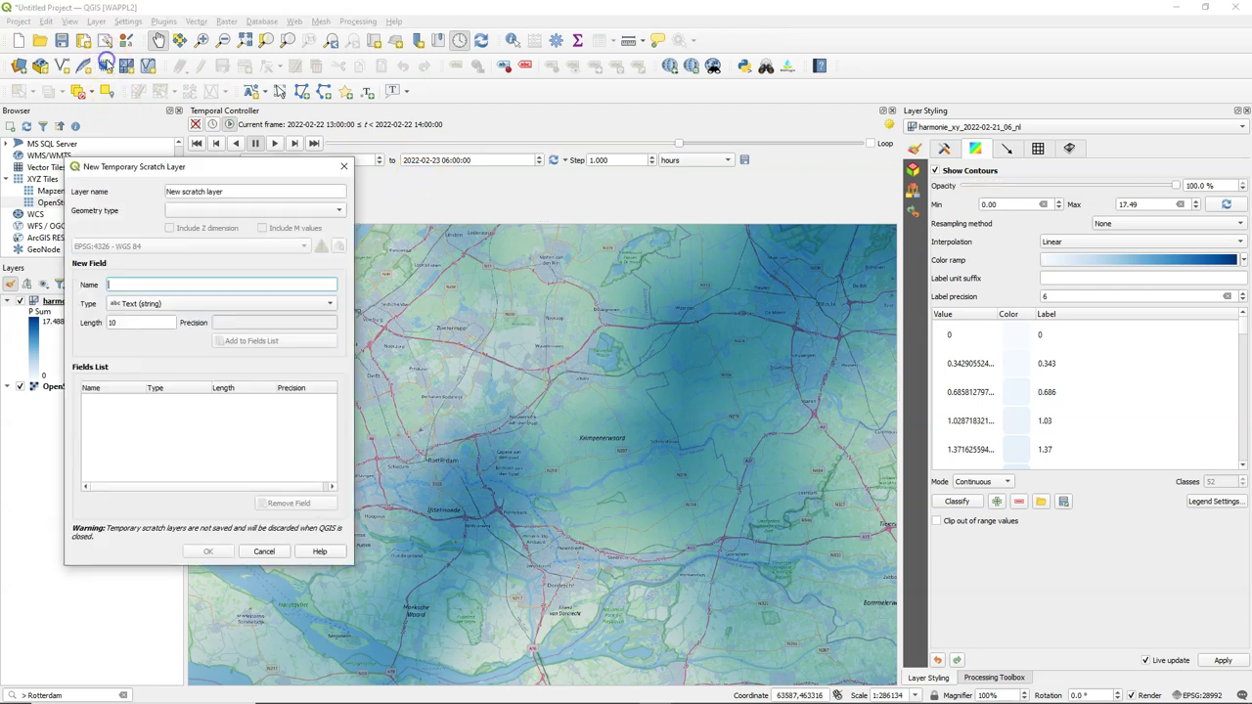
left_click_drag(234, 191, 145, 190)
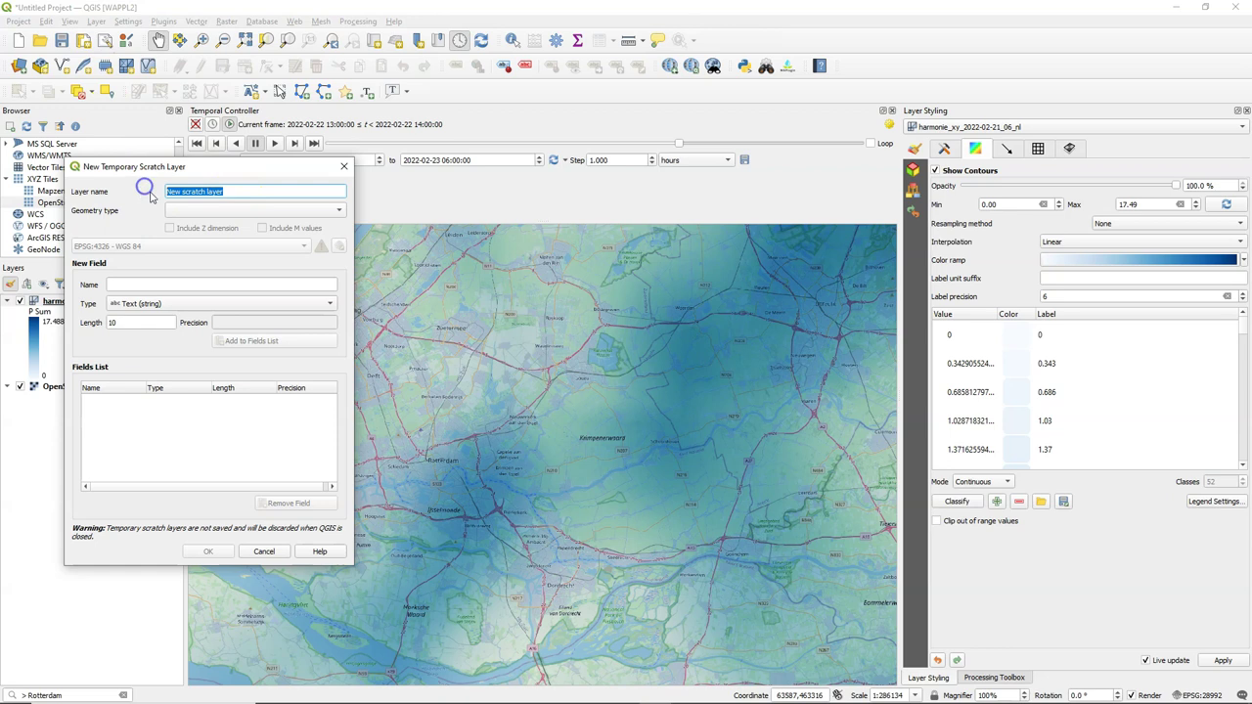
type("Location")
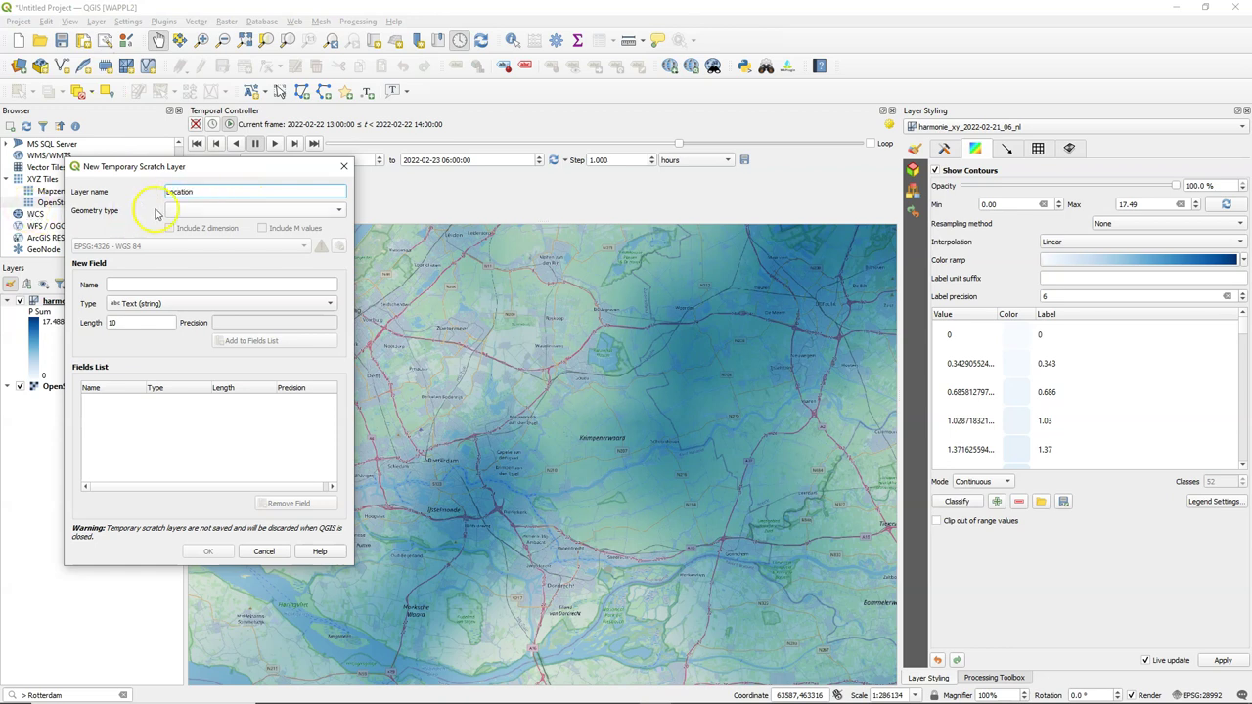
left_click(188, 210)
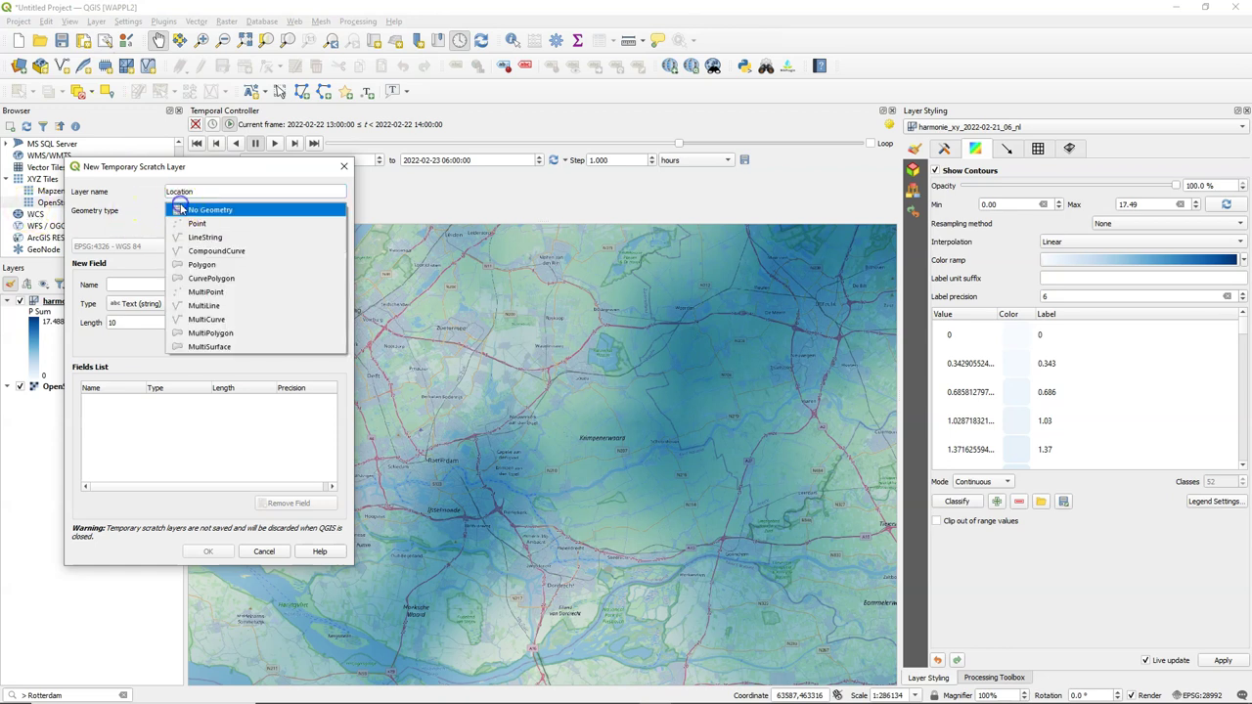
left_click(192, 224)
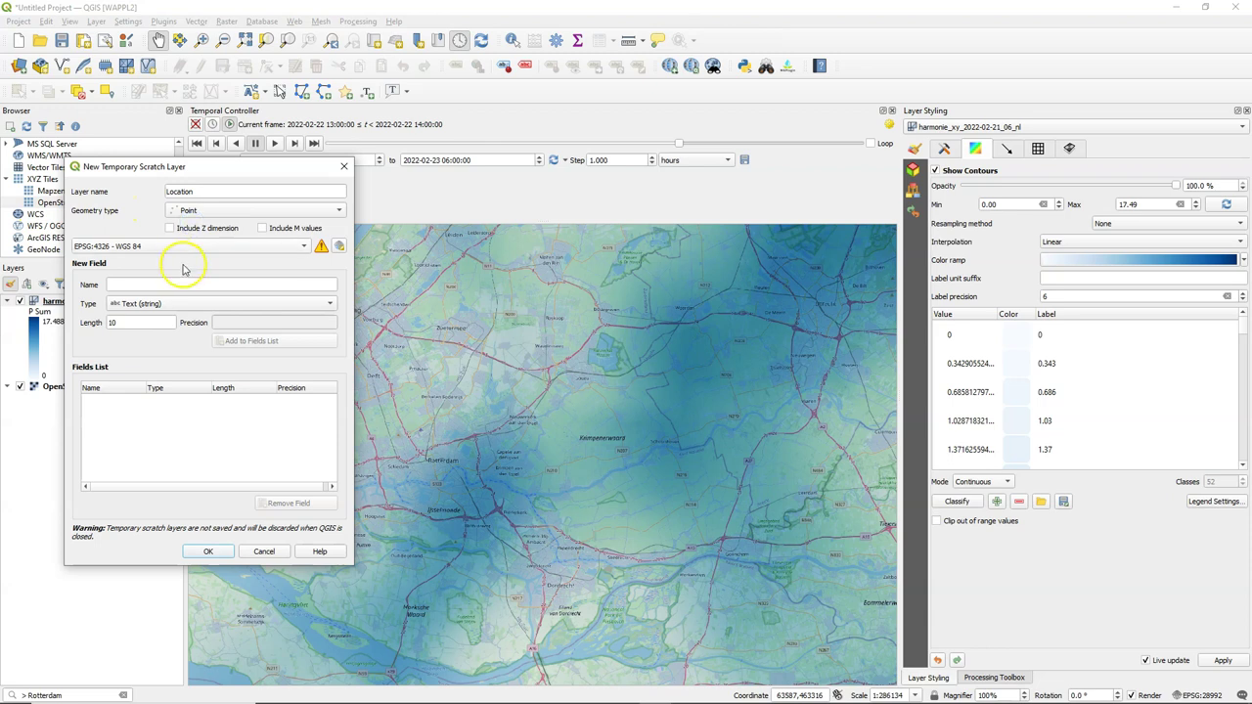
left_click(183, 246)
left_click(183, 259)
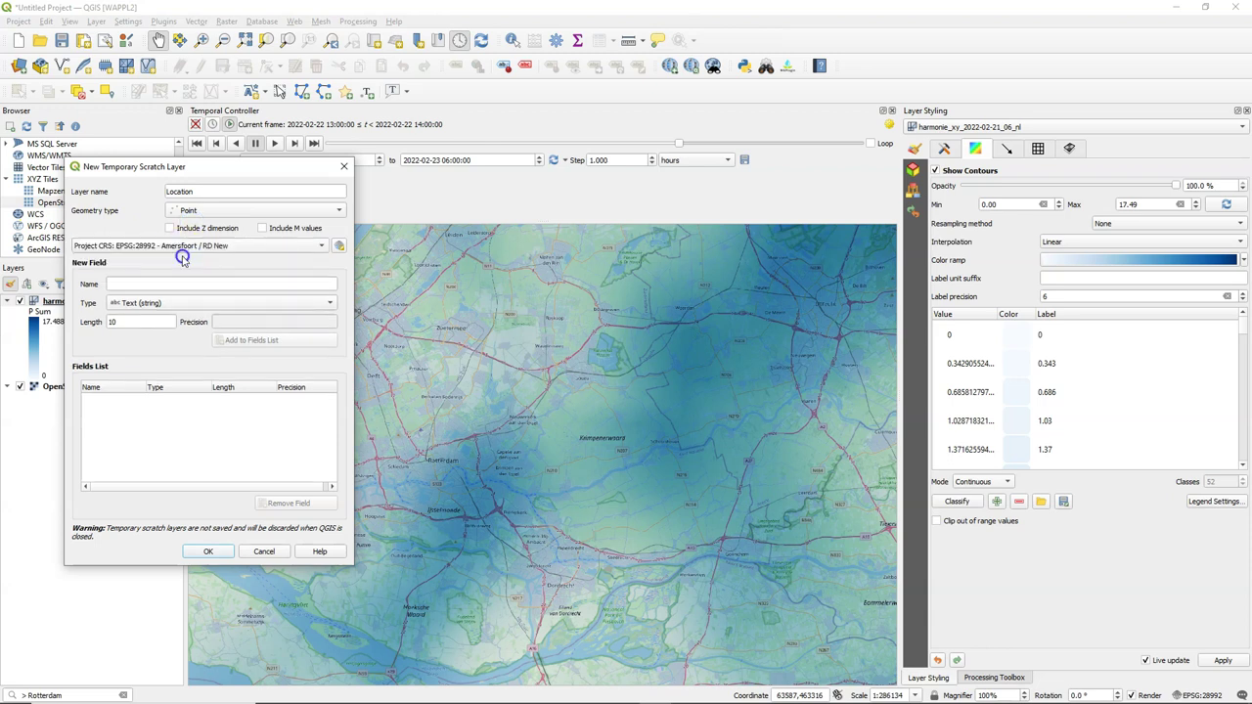
left_click(205, 550)
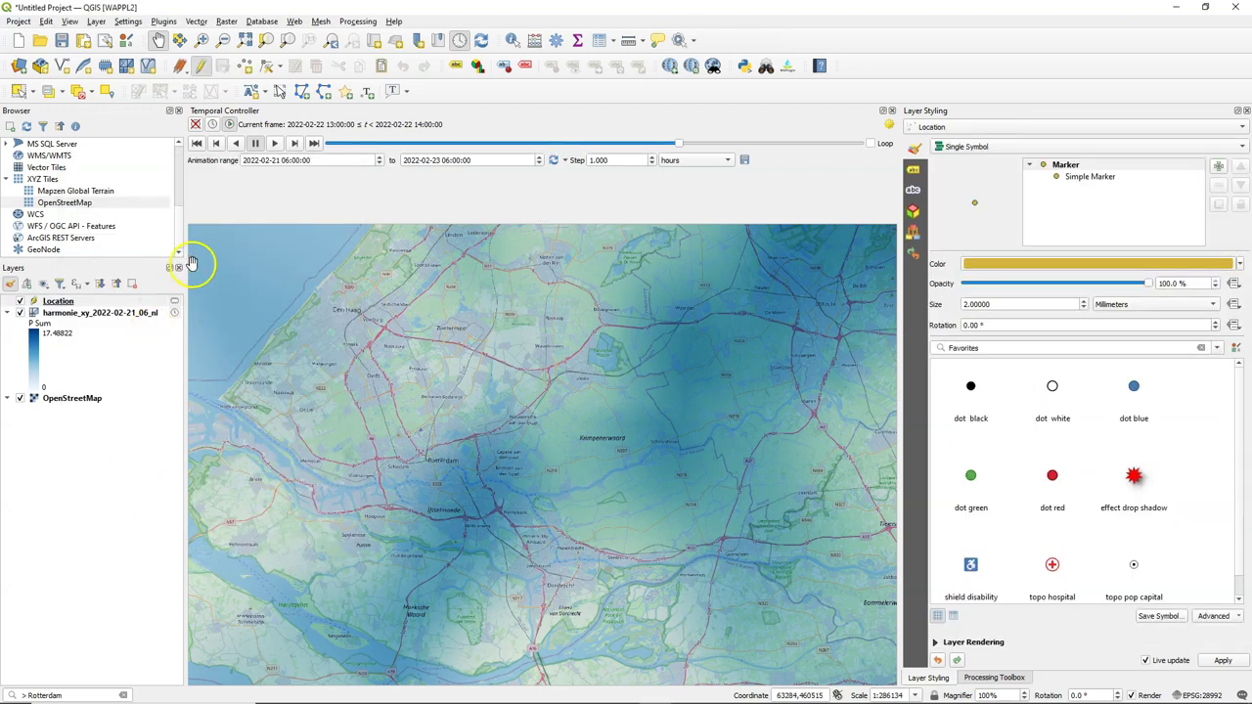
- Add one point near Rotterdam to Location, save the edit, and show the Processing Toolbox
left_click(244, 65)
left_click(446, 461)
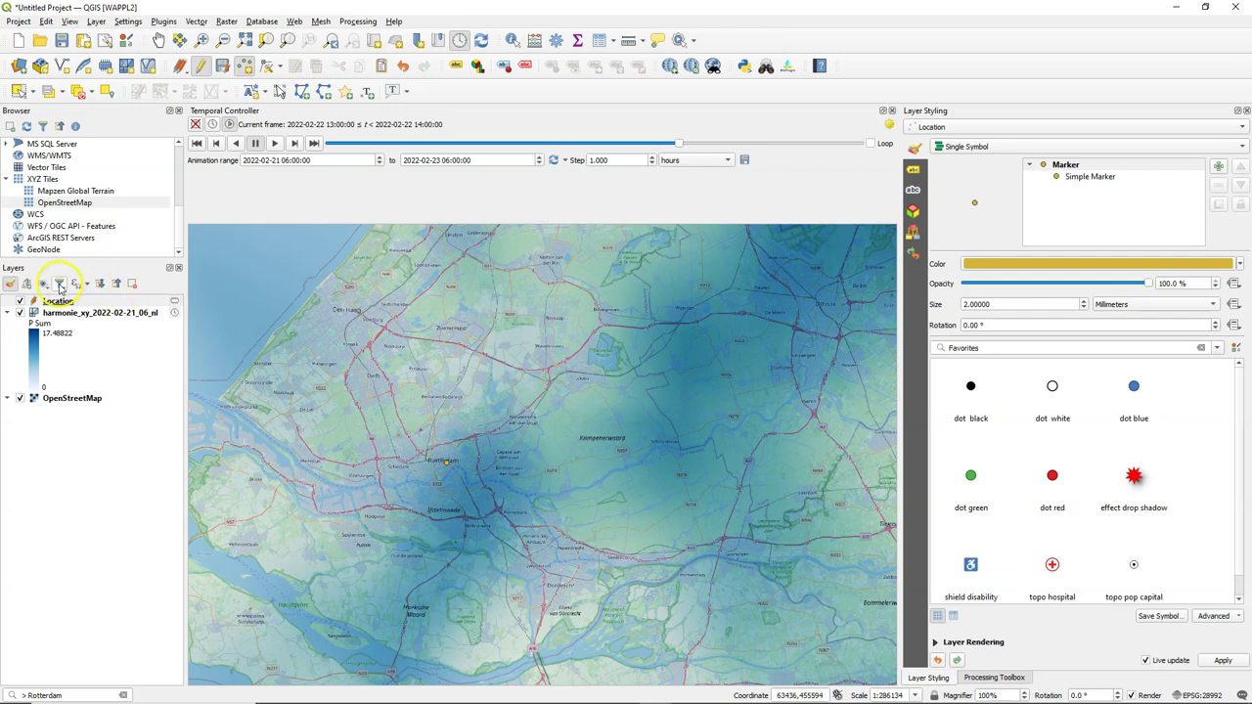
left_click(201, 65)
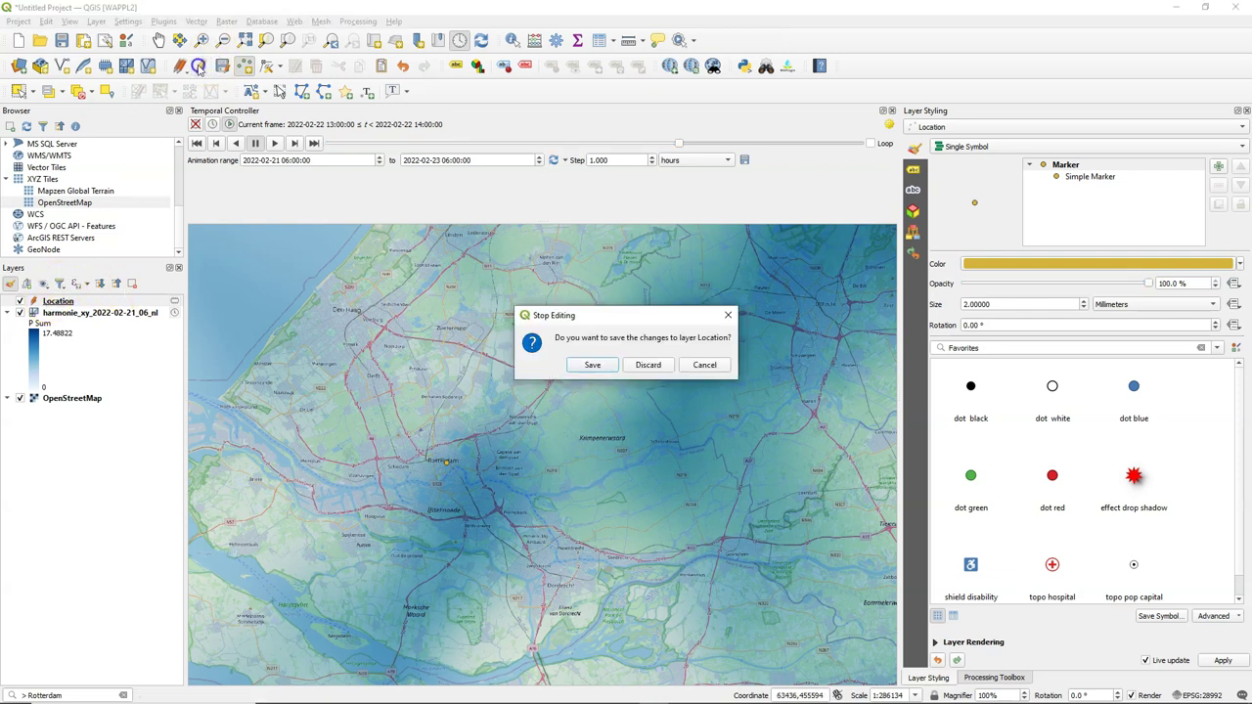
left_click(592, 365)
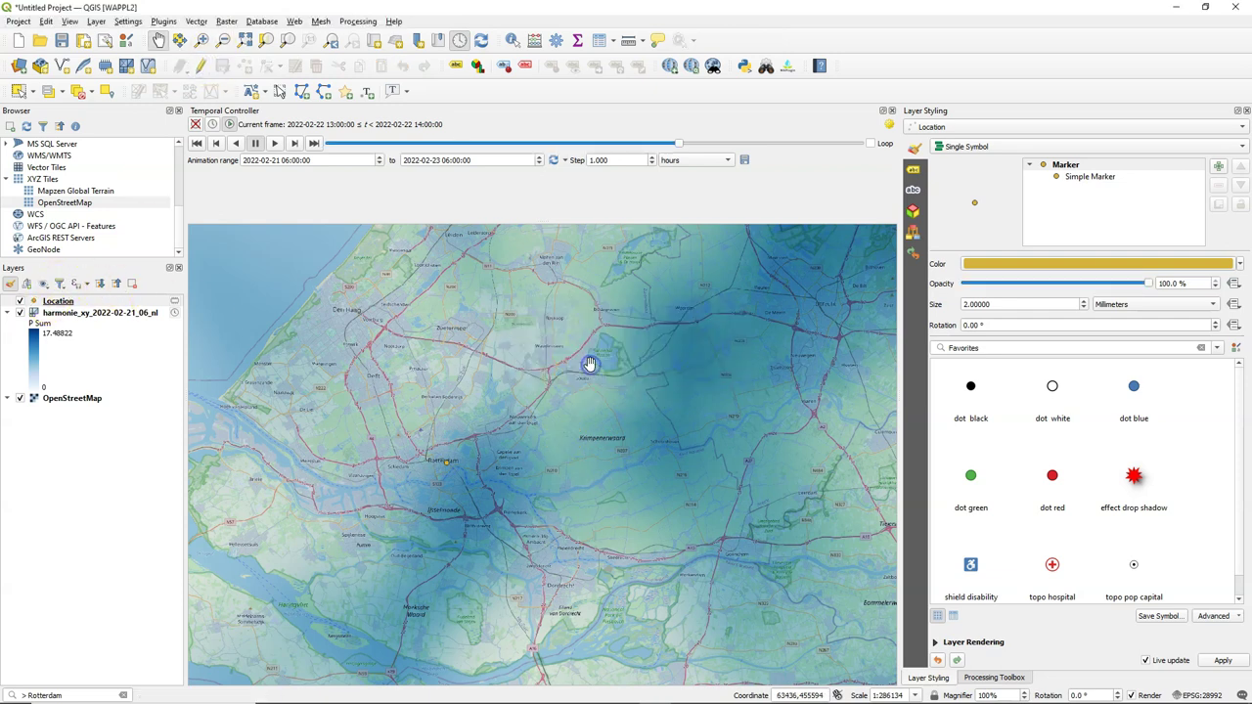
left_click(990, 675)
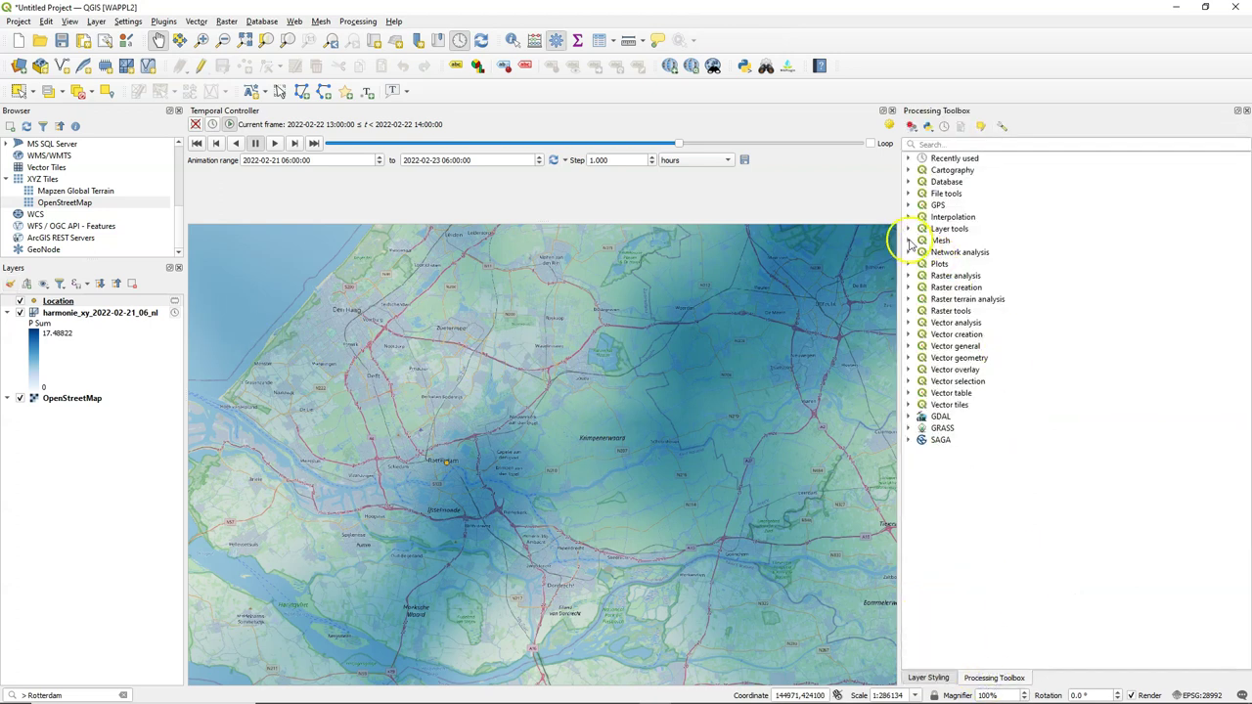
- Open the Mesh tool 'Export time series values from points of a mesh dataset' with harmonie_xy_2022-02-21_06_nl as input
double_click(922, 240)
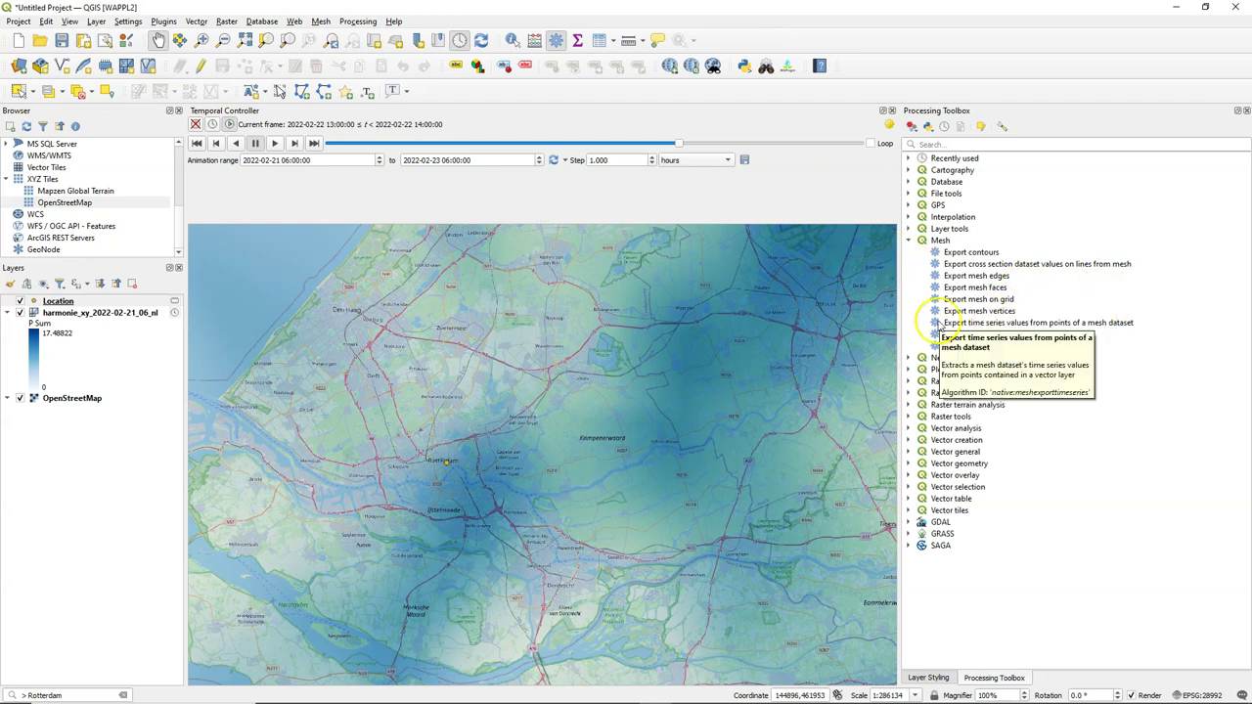
double_click(944, 323)
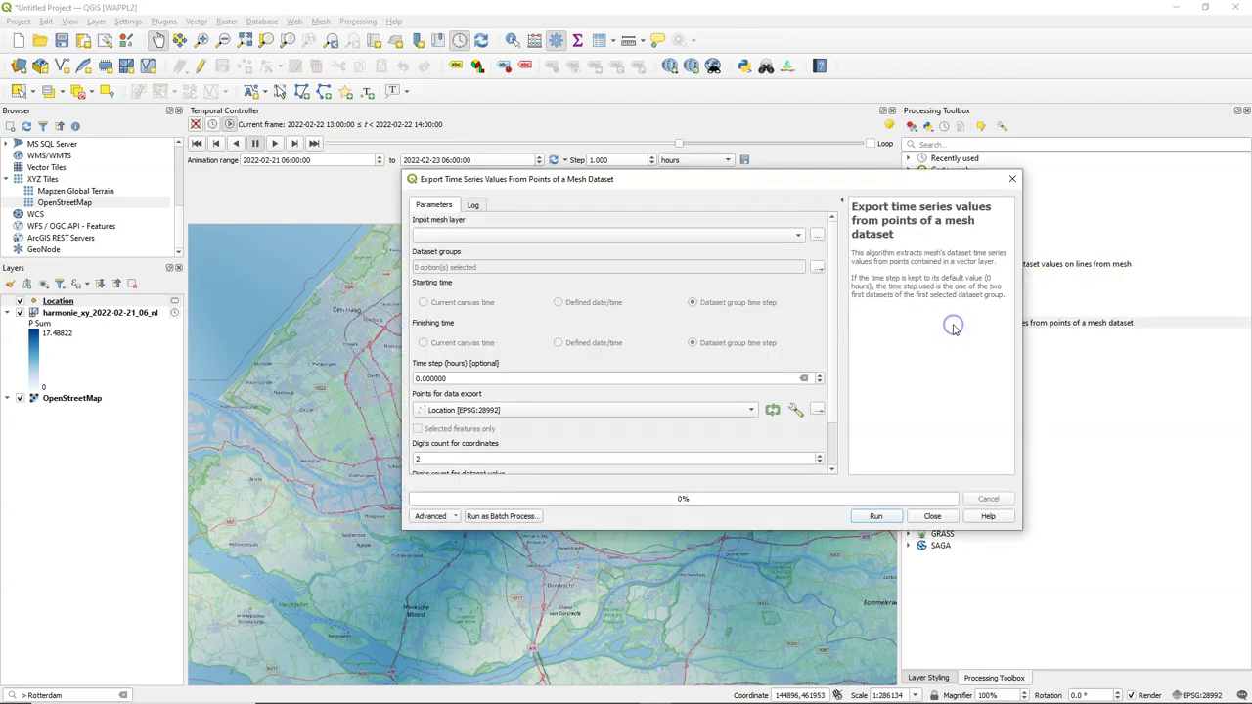
left_click(469, 238)
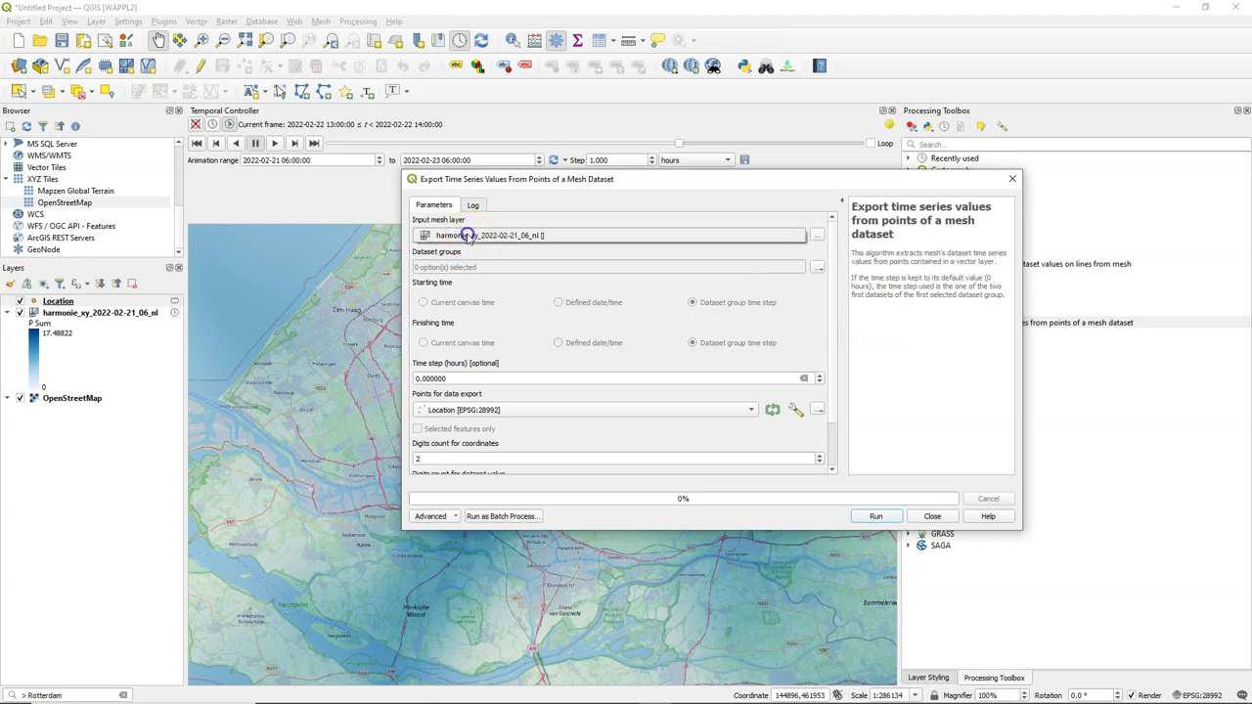
left_click(466, 239)
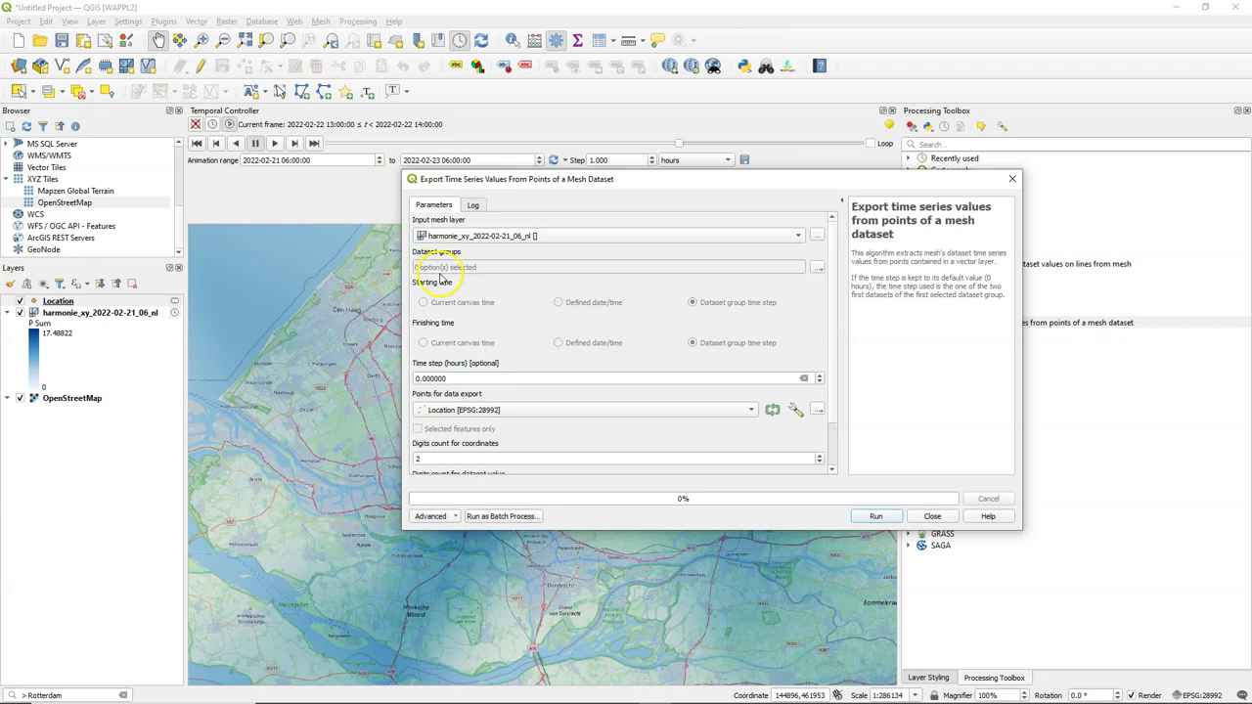
- Select the Temperature and Total precipitation dataset groups for the export
left_click(816, 267)
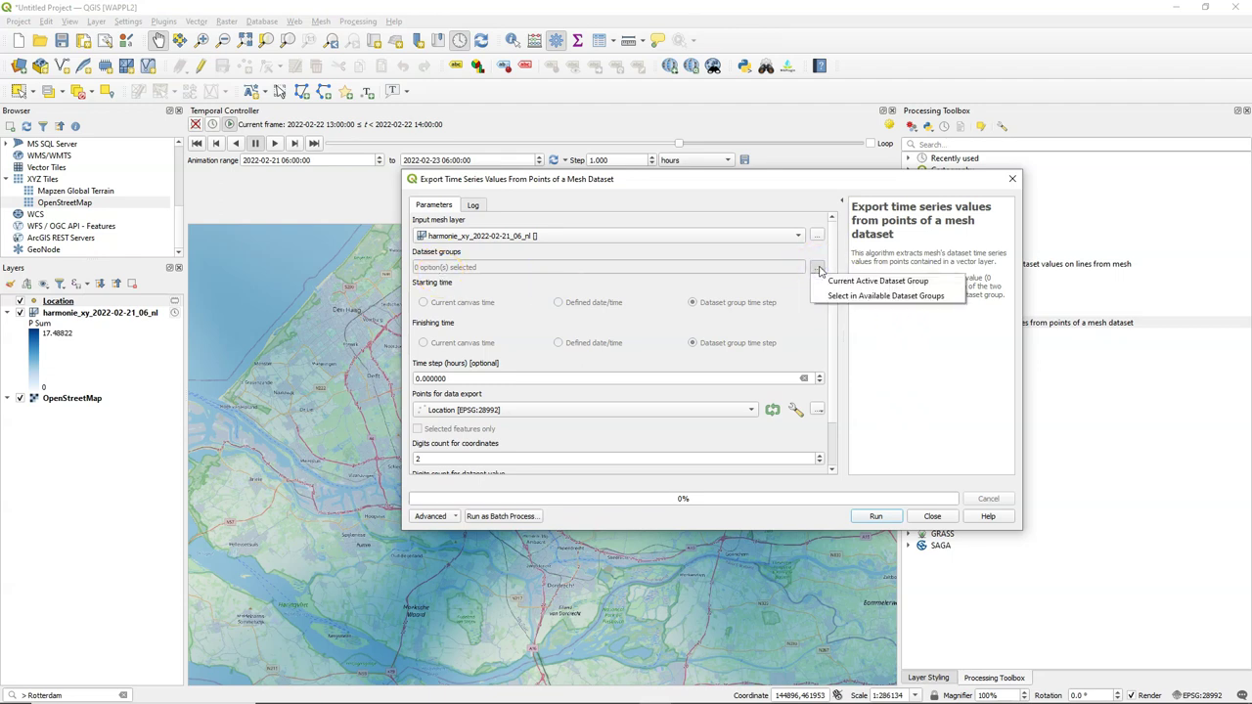
left_click(843, 296)
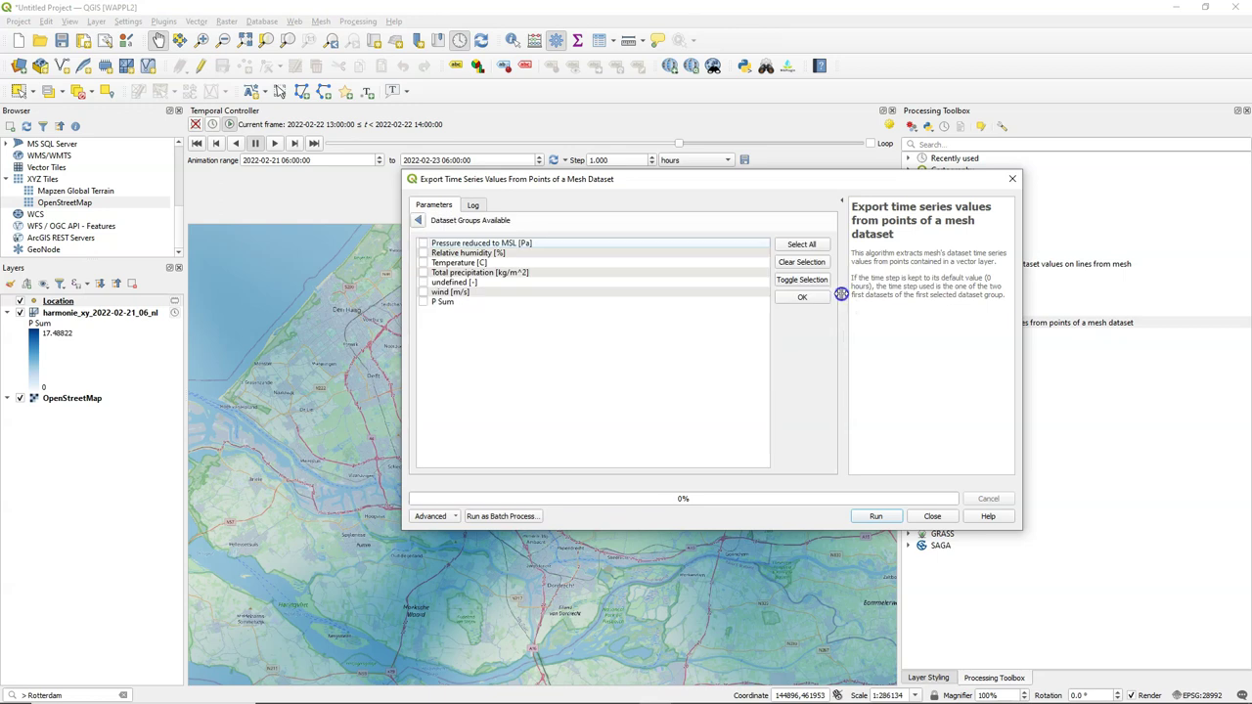
left_click(422, 273)
left_click(417, 220)
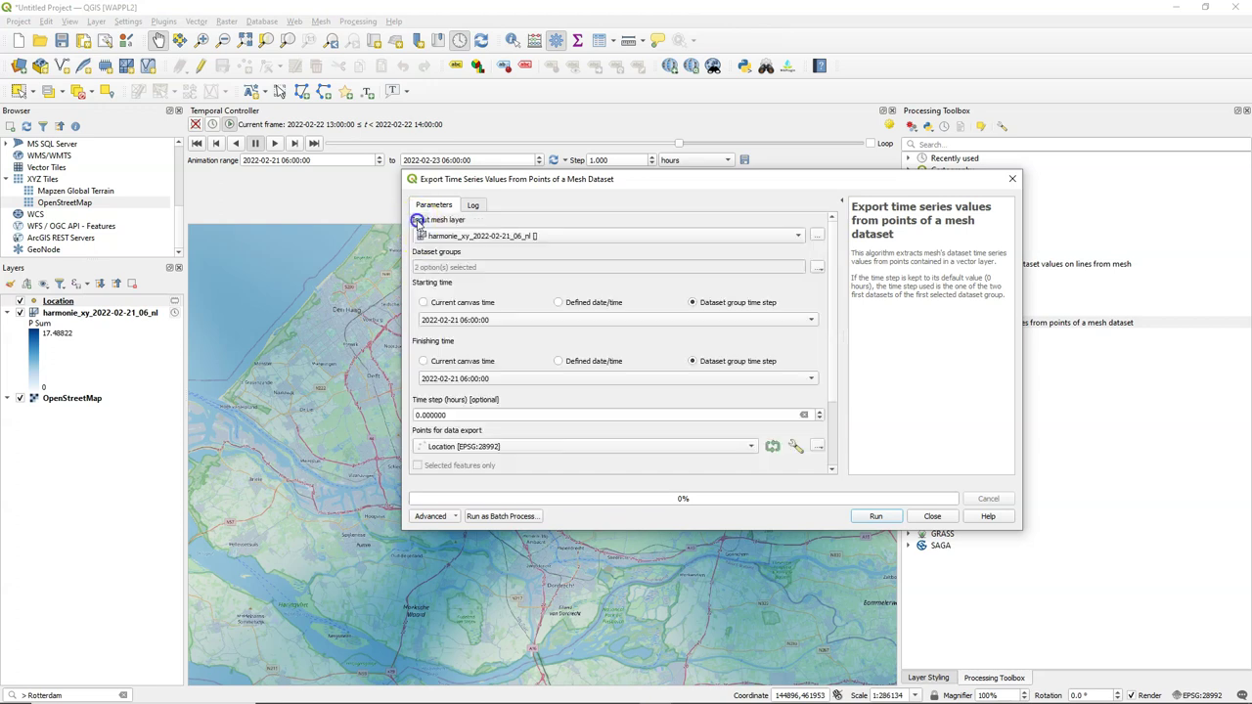
left_click(442, 385)
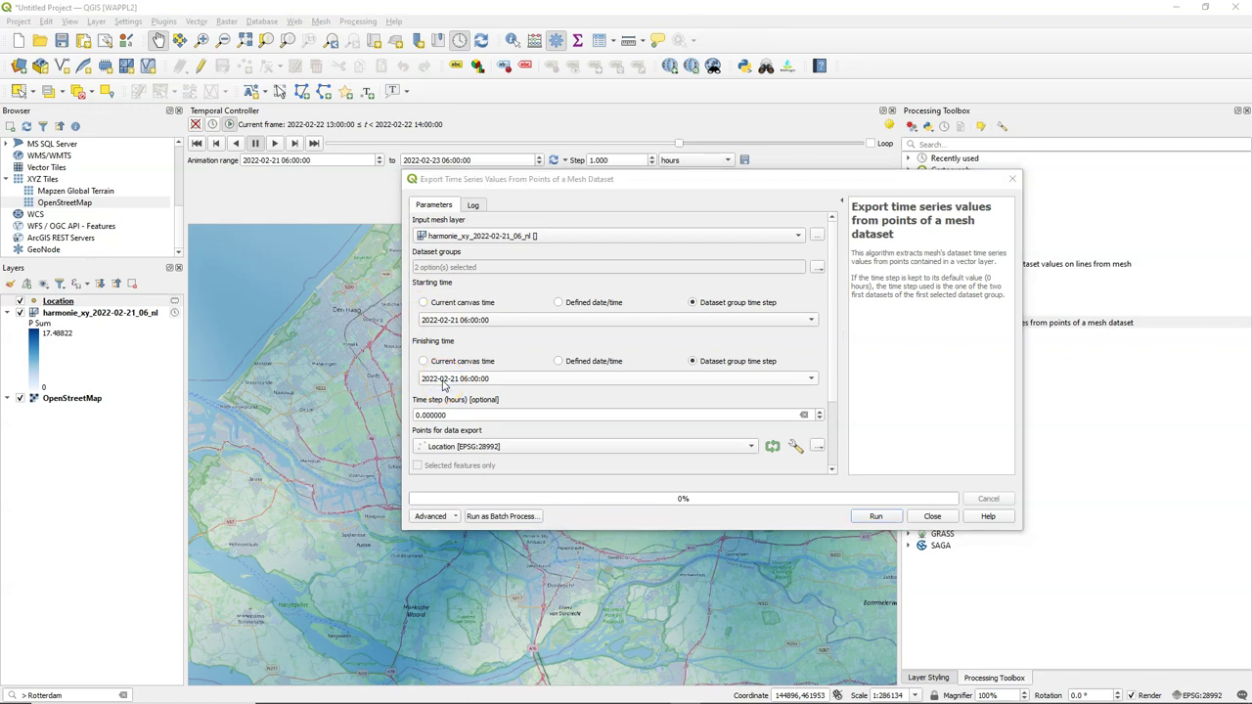
left_click(587, 381)
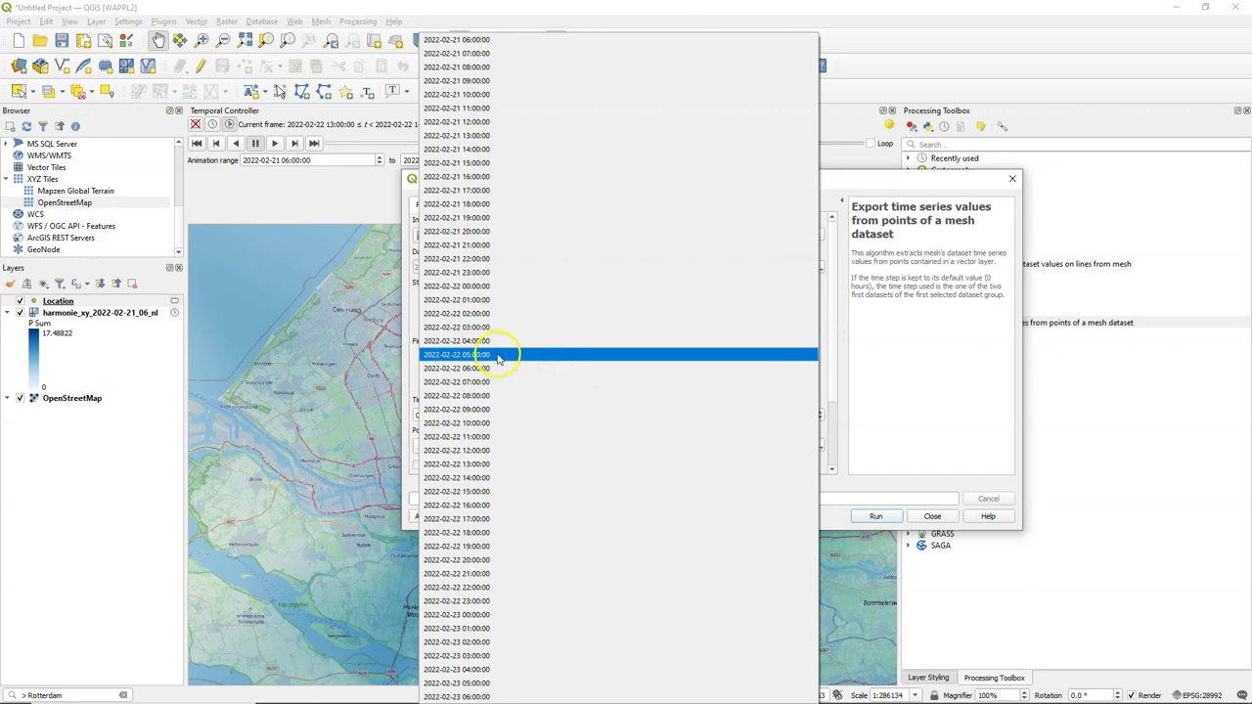
left_click(480, 369)
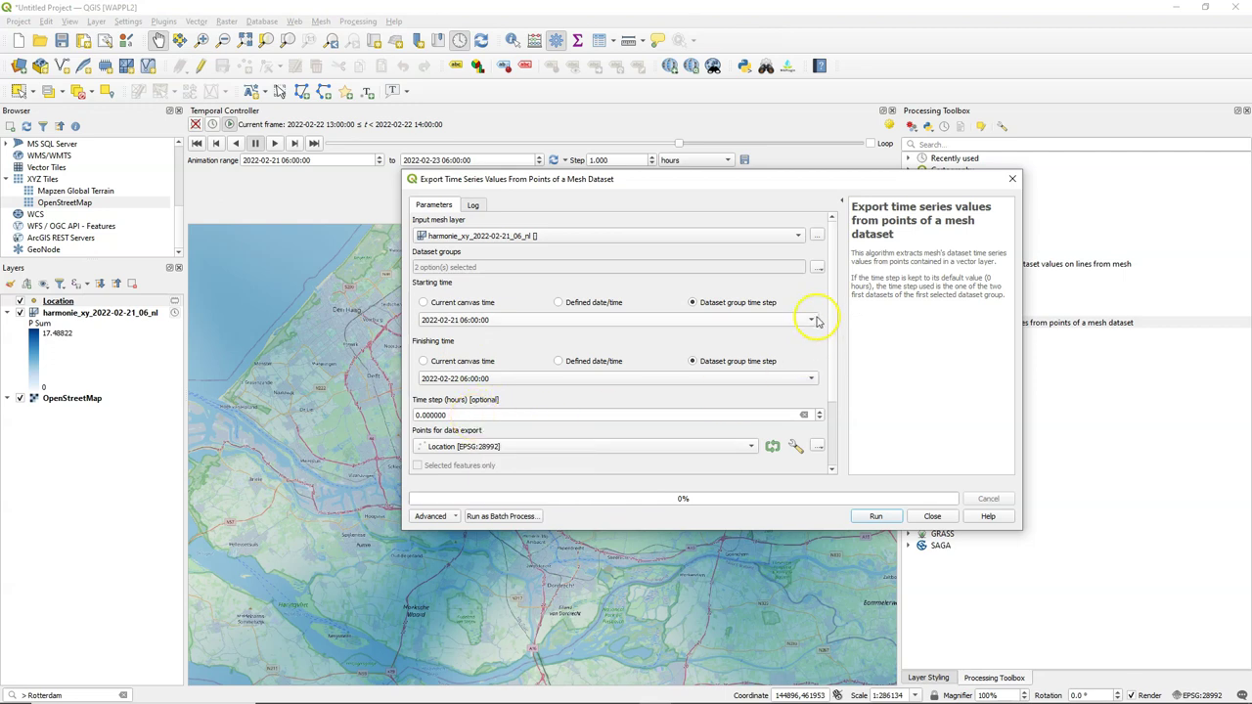
left_click_drag(832, 321, 832, 401)
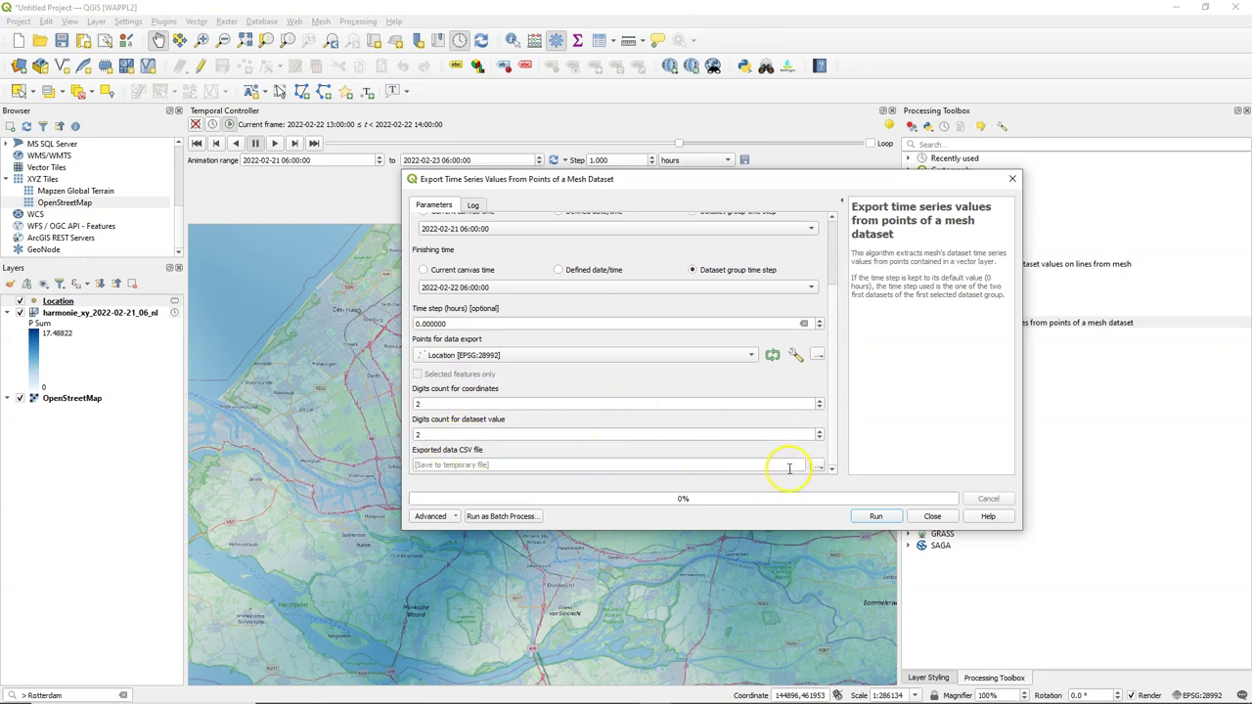
- Save the output to D:/weather/PandT.csv, run the export, and close the dialog
left_click(819, 468)
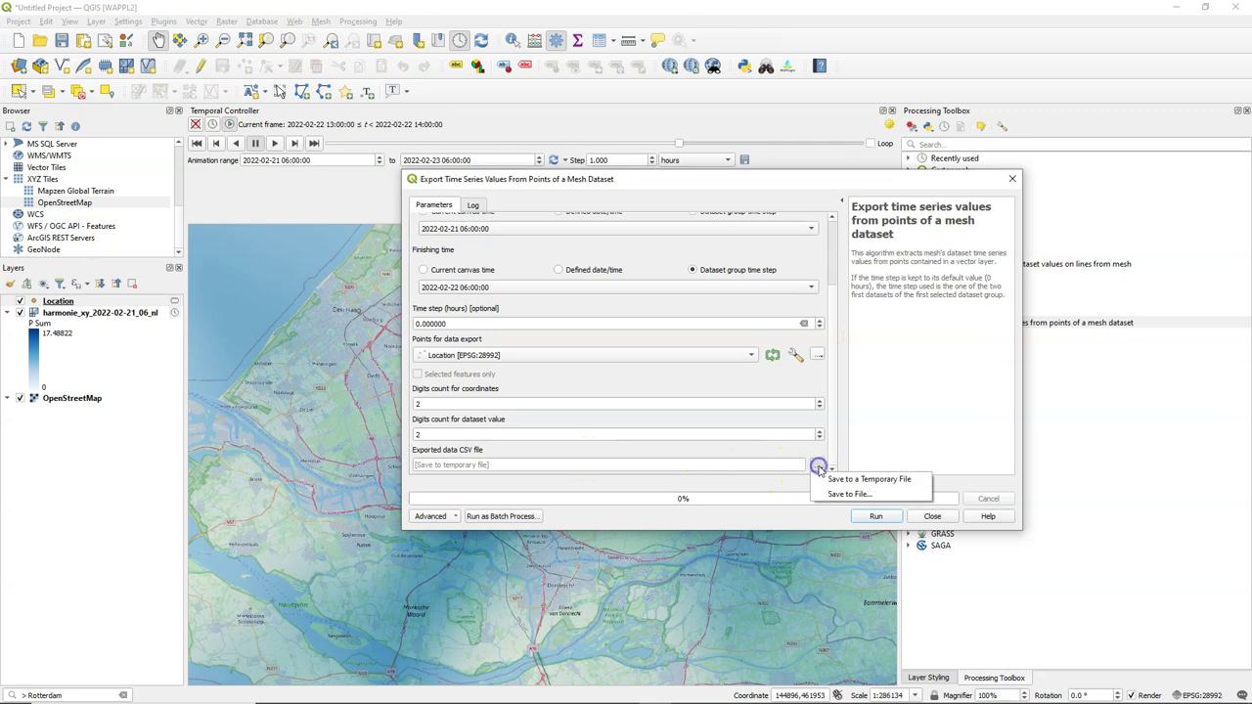
left_click(837, 494)
left_click(565, 434)
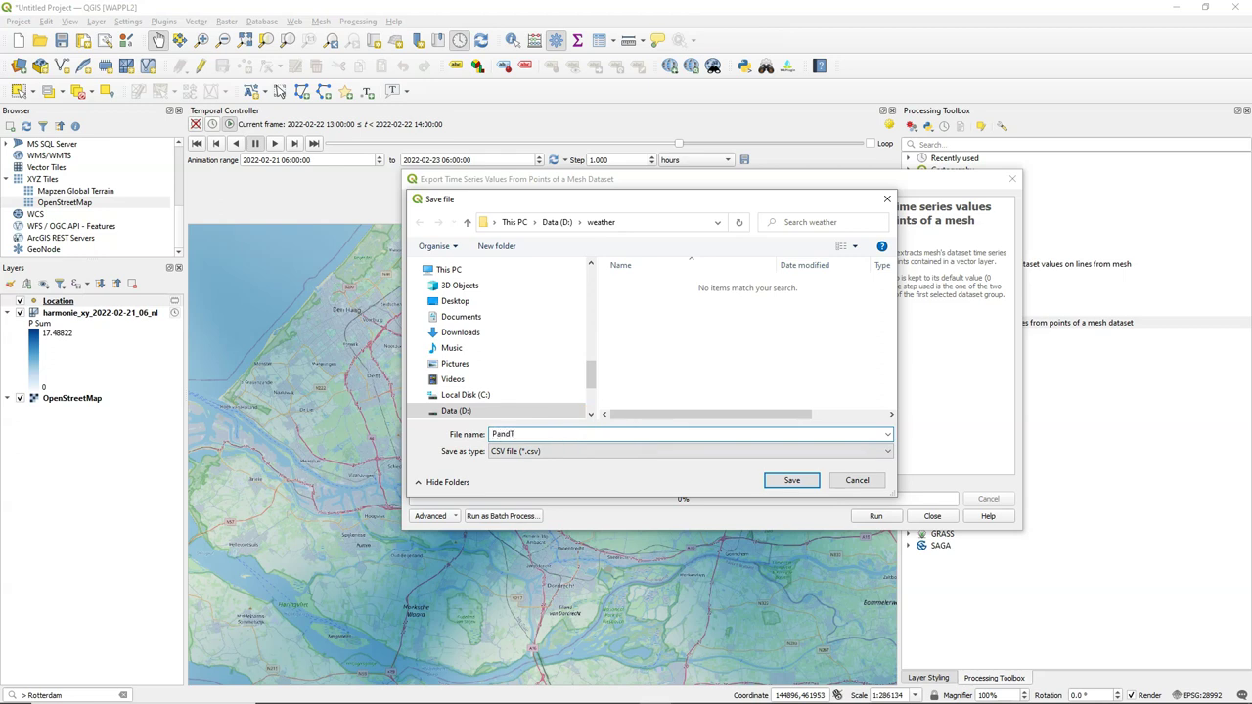
left_click(792, 480)
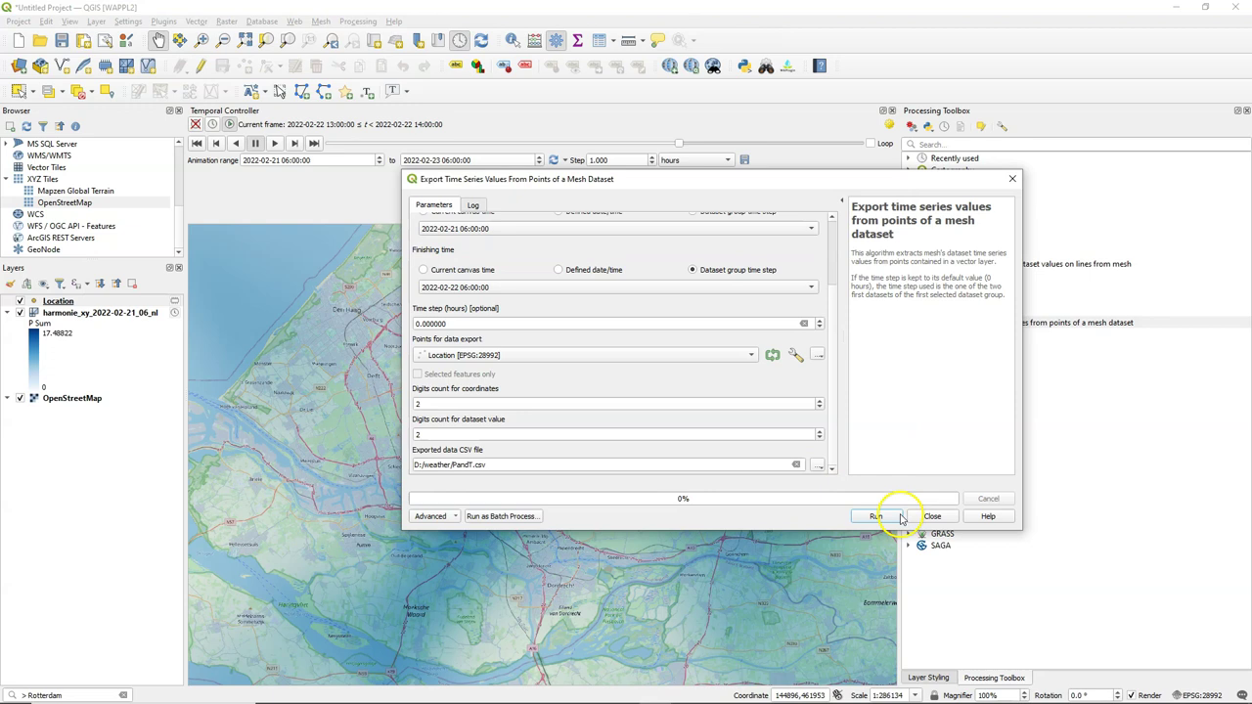
left_click(879, 516)
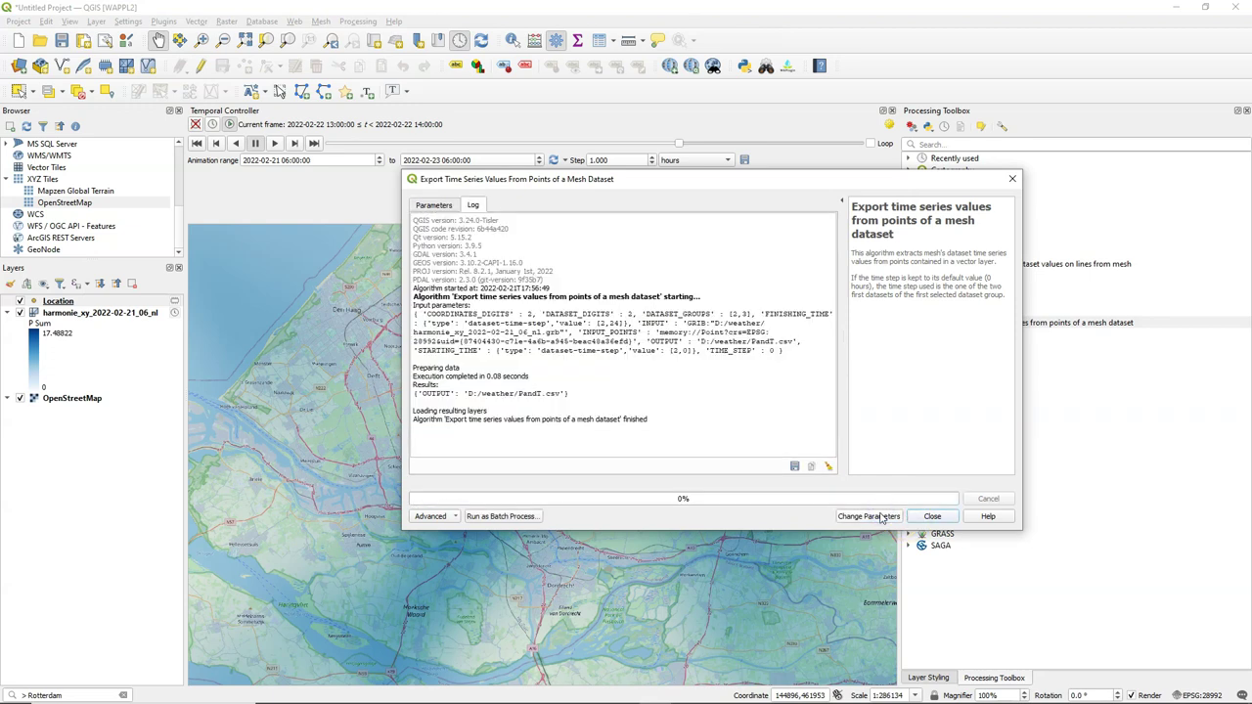
left_click(936, 519)
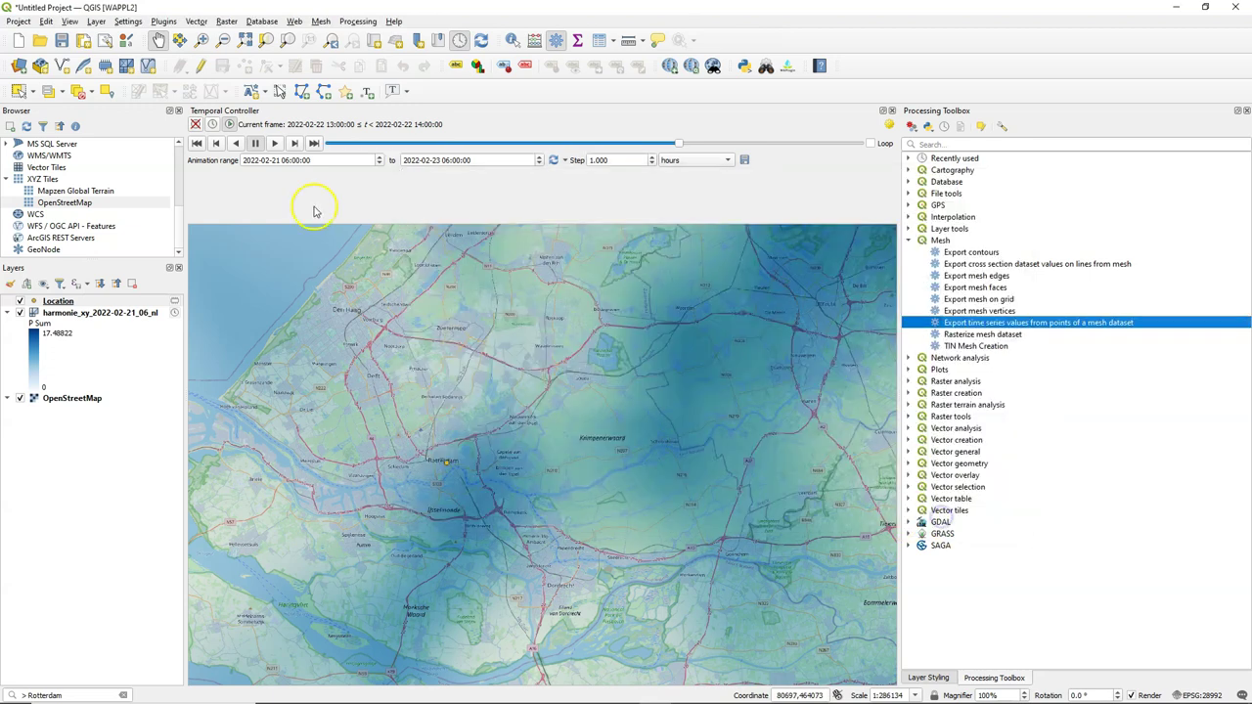
- Refresh the Browser and add PandT.csv to the project as the PandT layer
left_click_drag(180, 232, 177, 145)
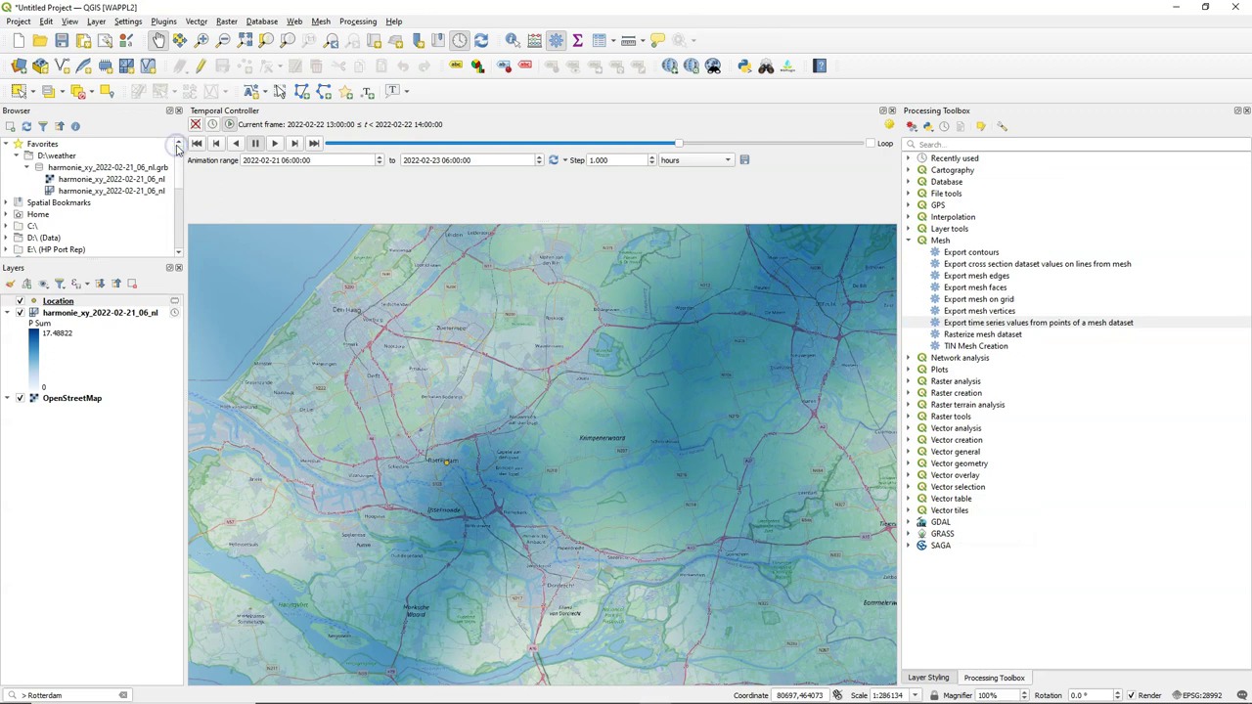
left_click(27, 126)
left_click(60, 203)
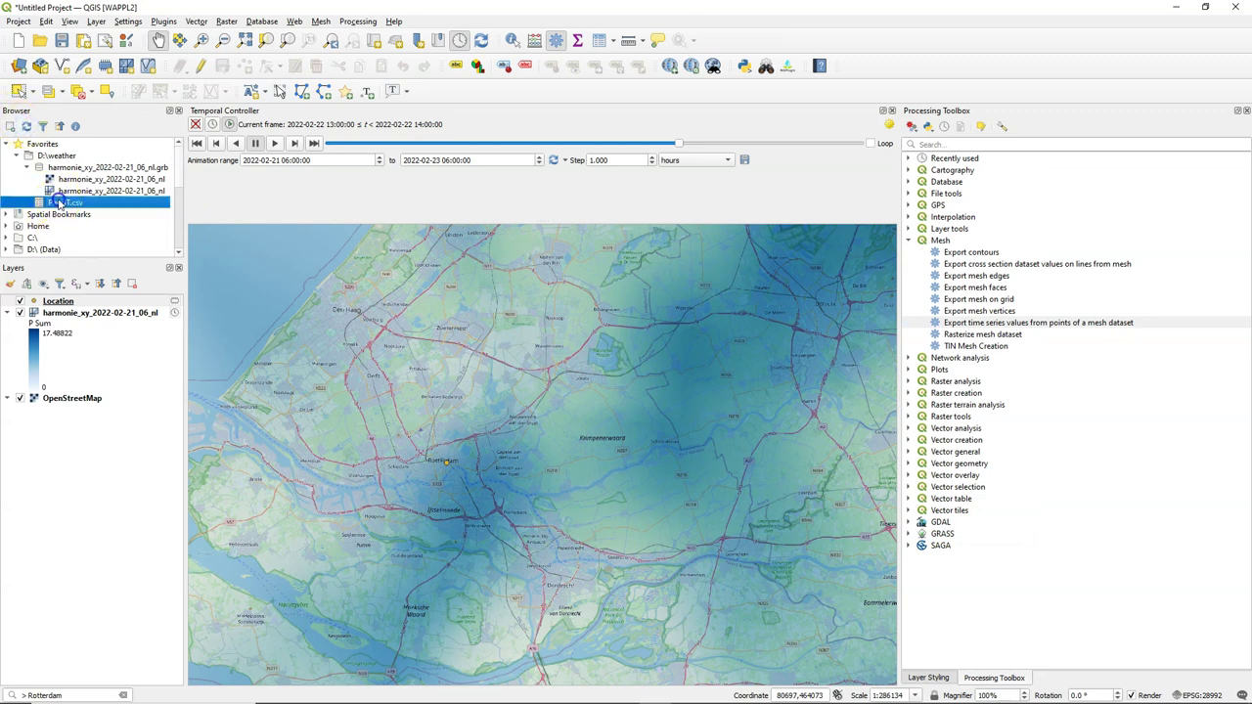
left_click_drag(53, 206, 78, 411)
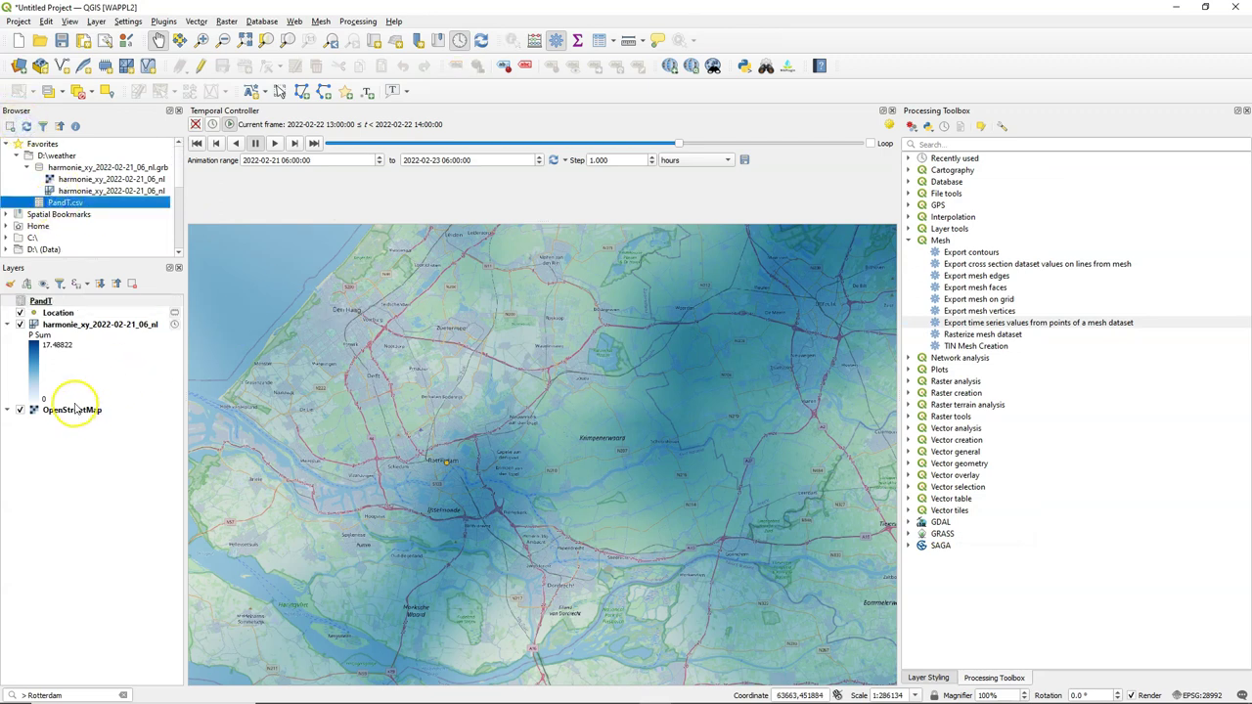
right_click(47, 301)
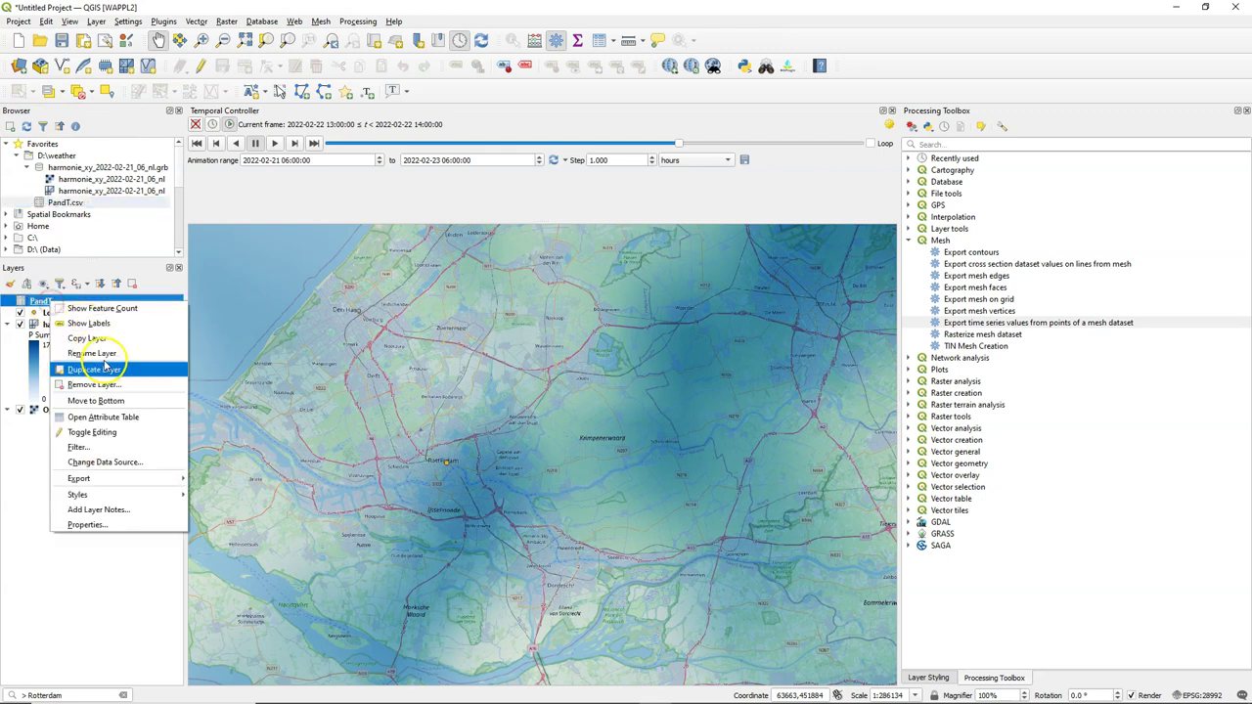
left_click(109, 417)
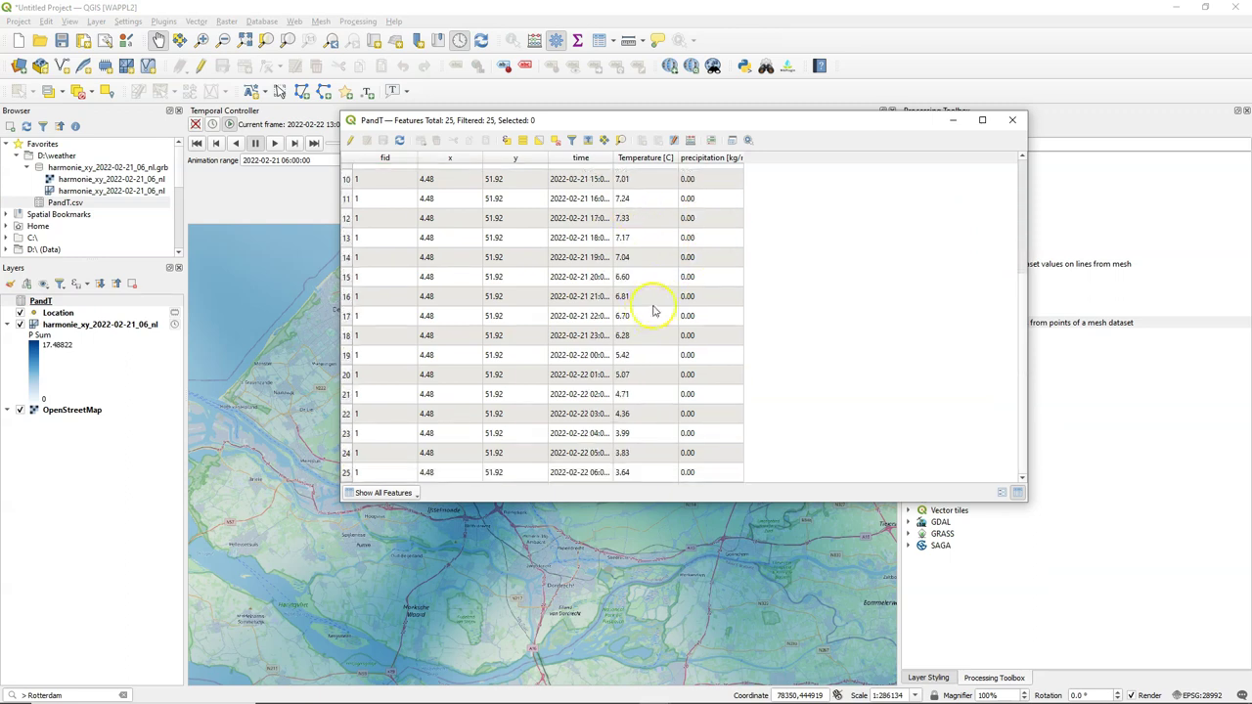
scroll(626, 357, "up", 3)
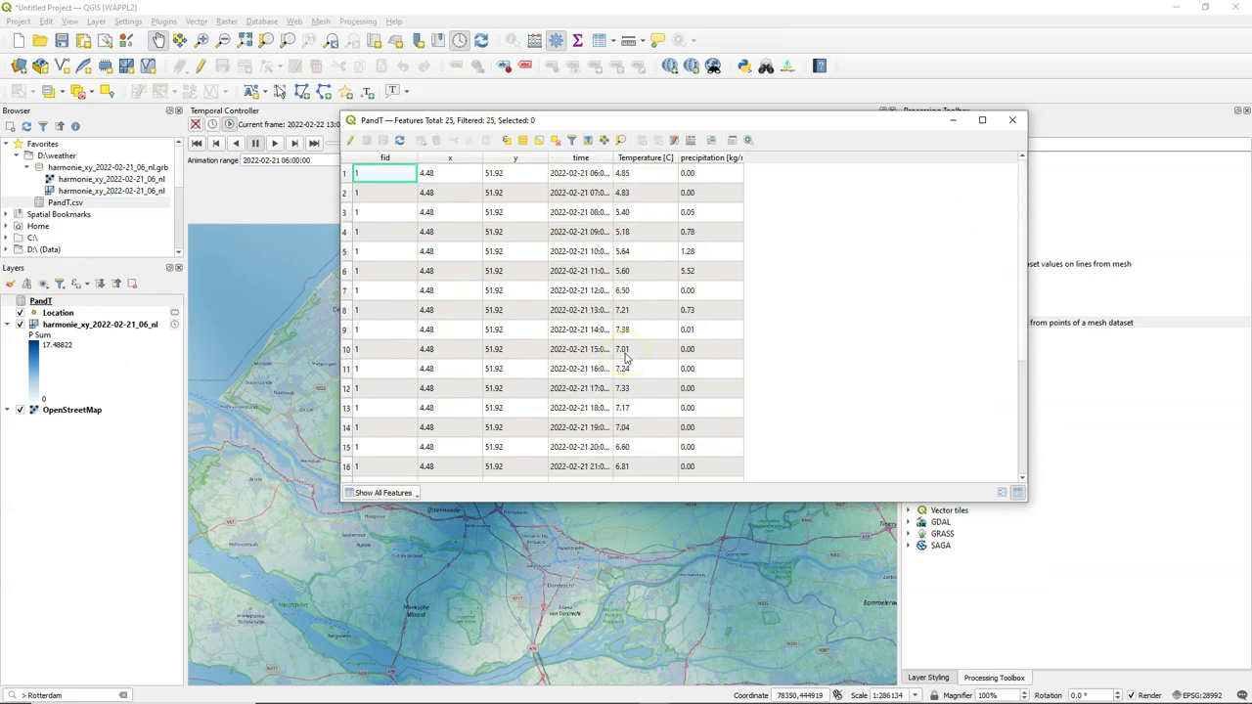
left_click(1012, 122)
- Search the plugin manager for 'datapl' and install the Data Plotly plugin
left_click(163, 22)
left_click(186, 36)
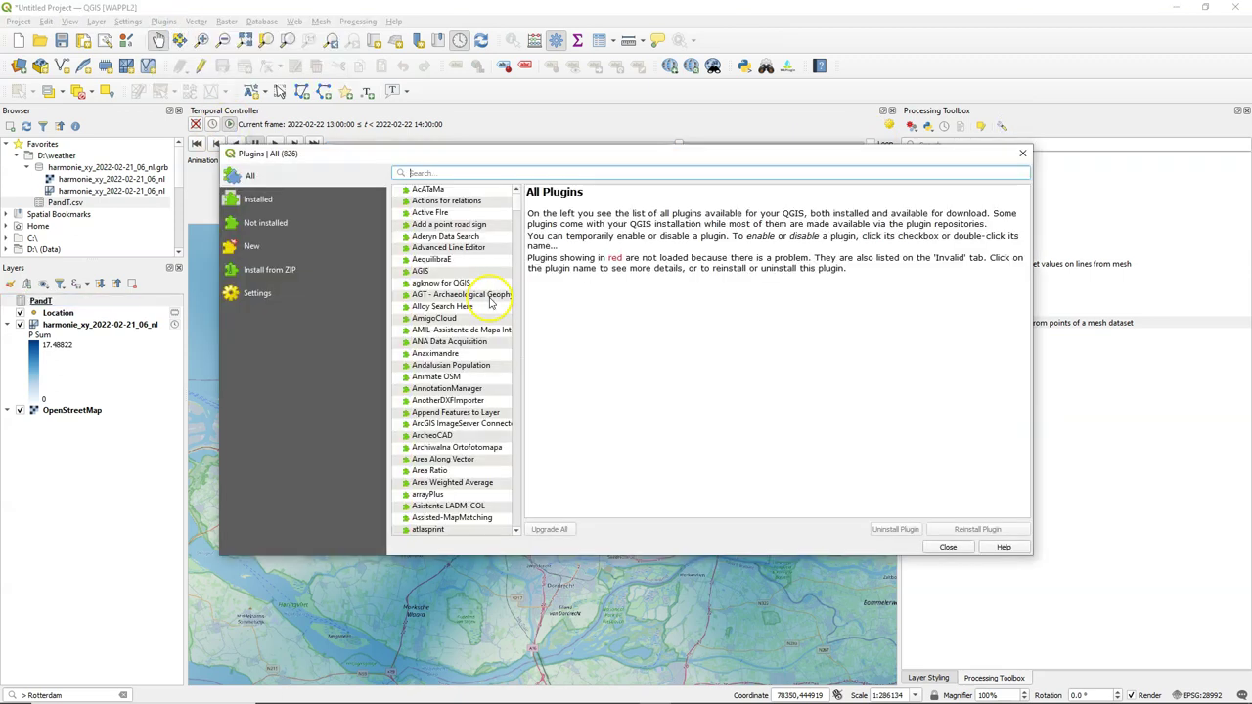
left_click(439, 174)
type("data")
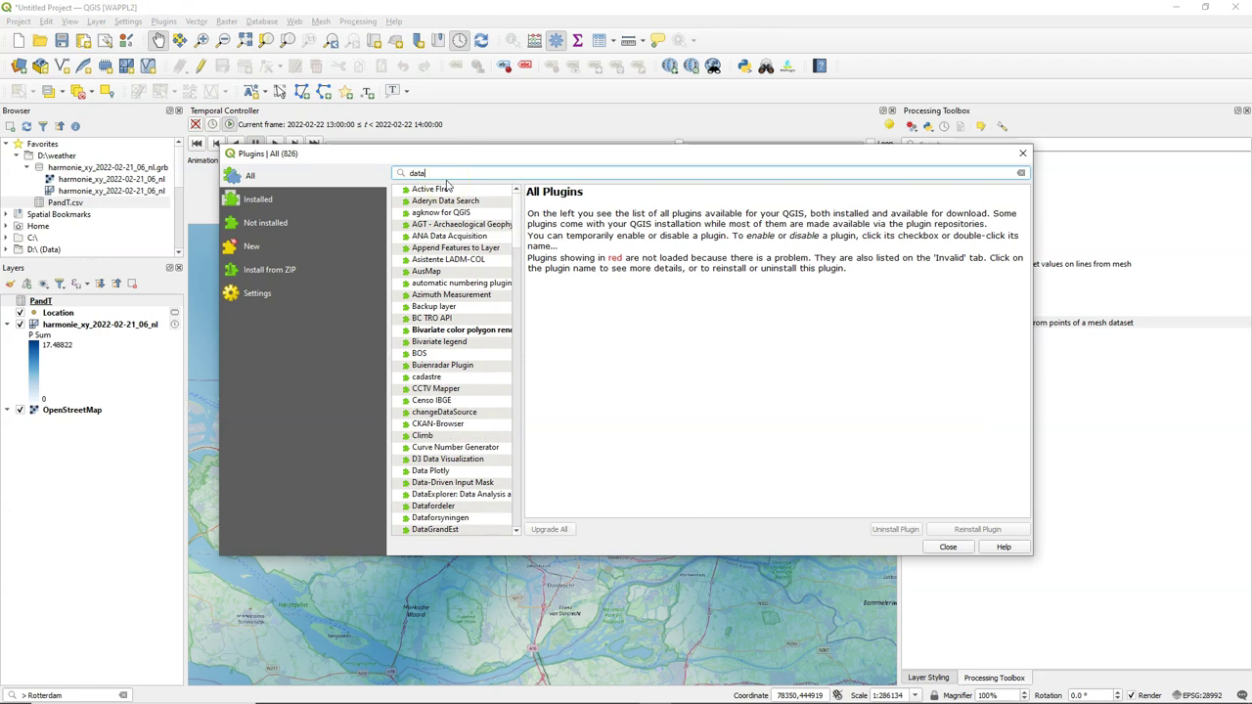
type("pl")
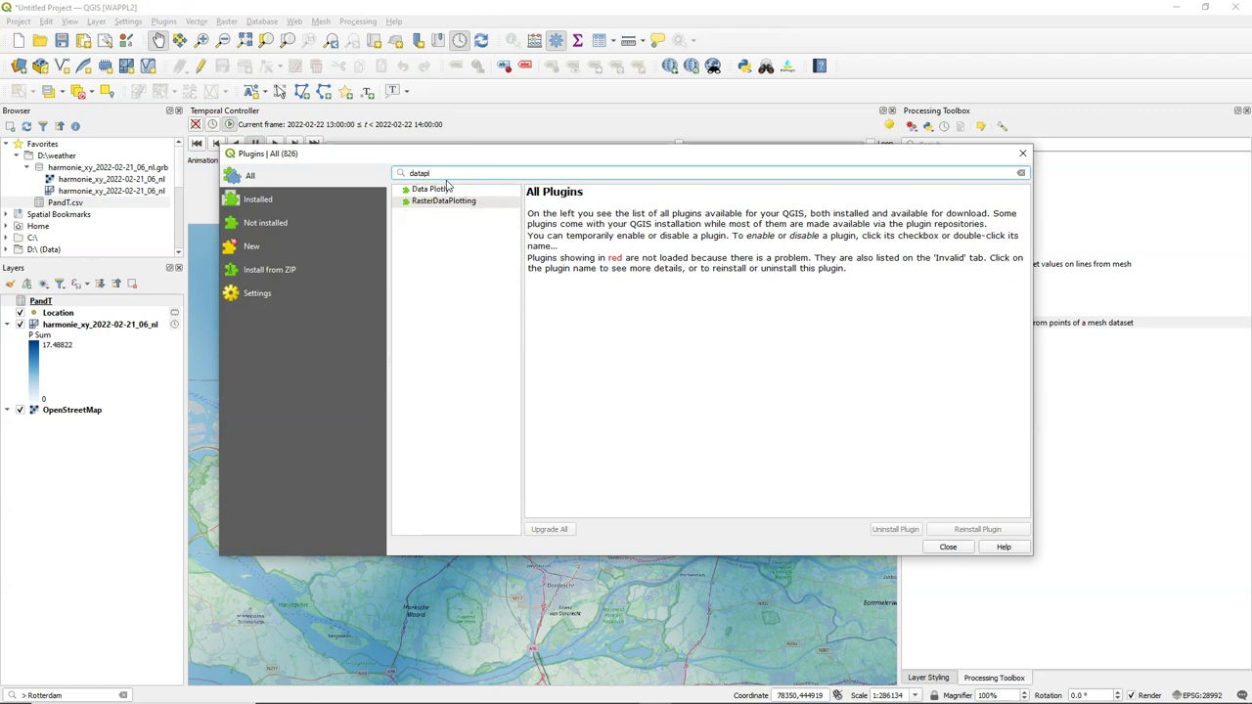
left_click(437, 189)
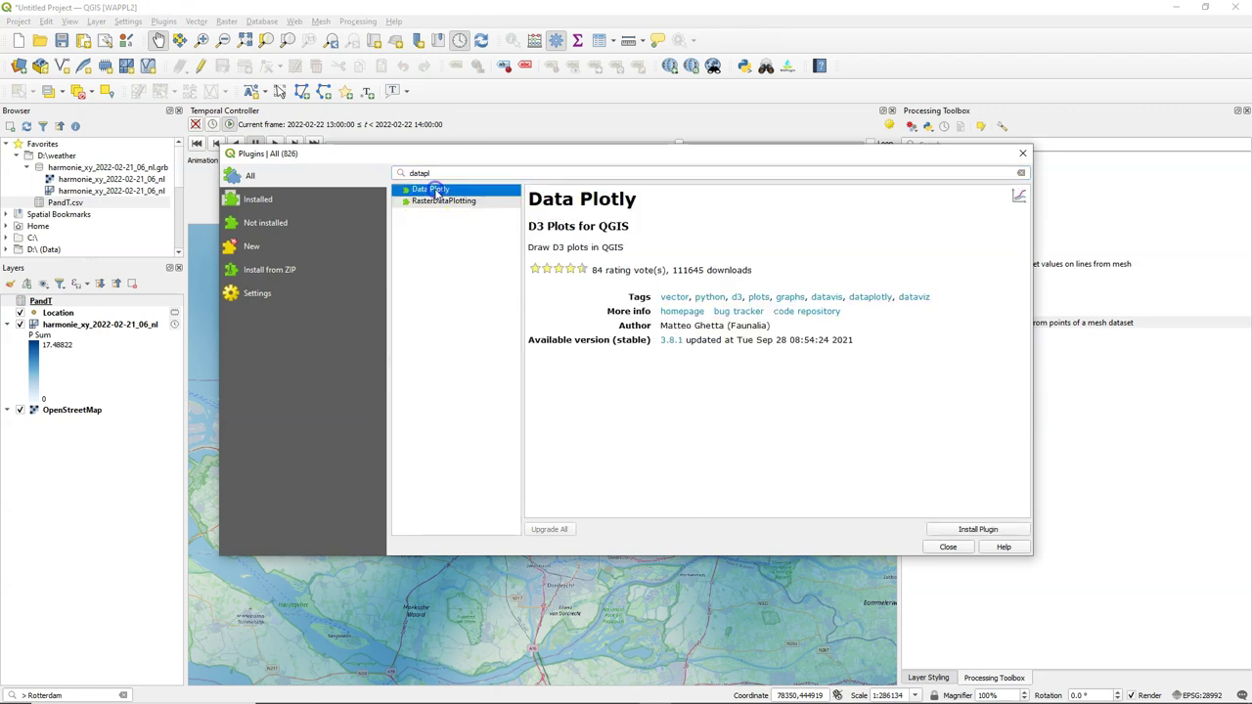
left_click(971, 529)
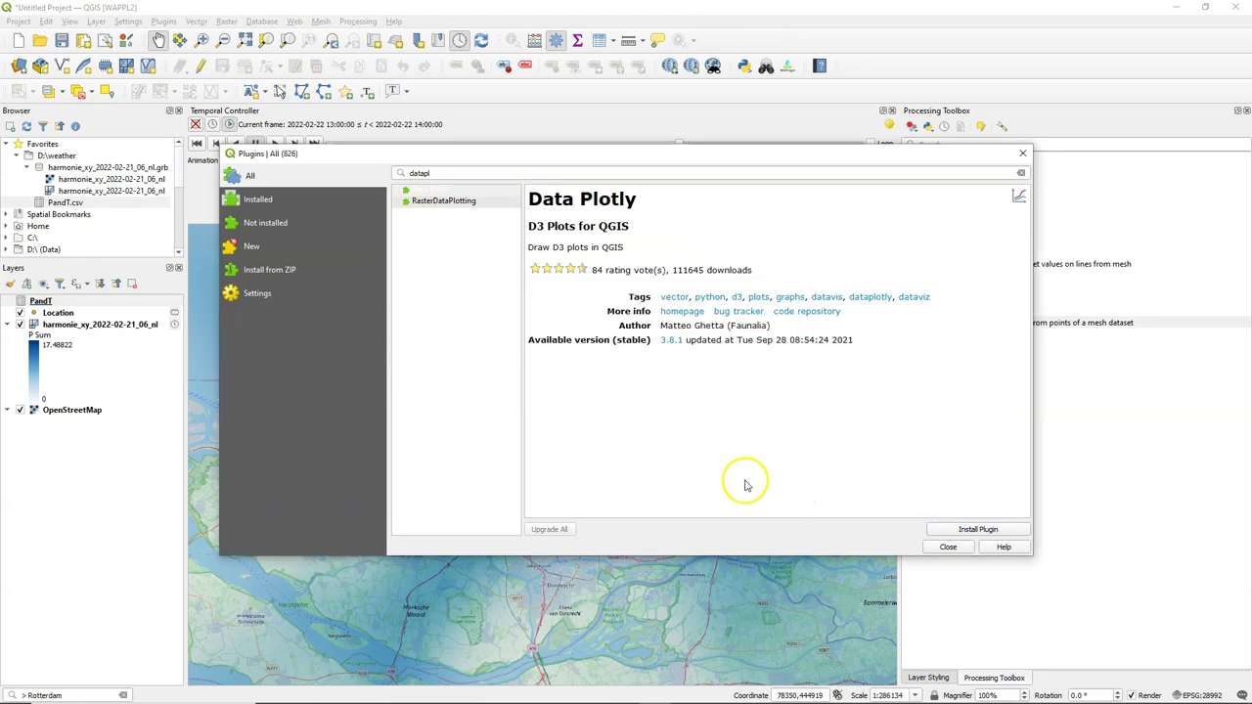
left_click(948, 548)
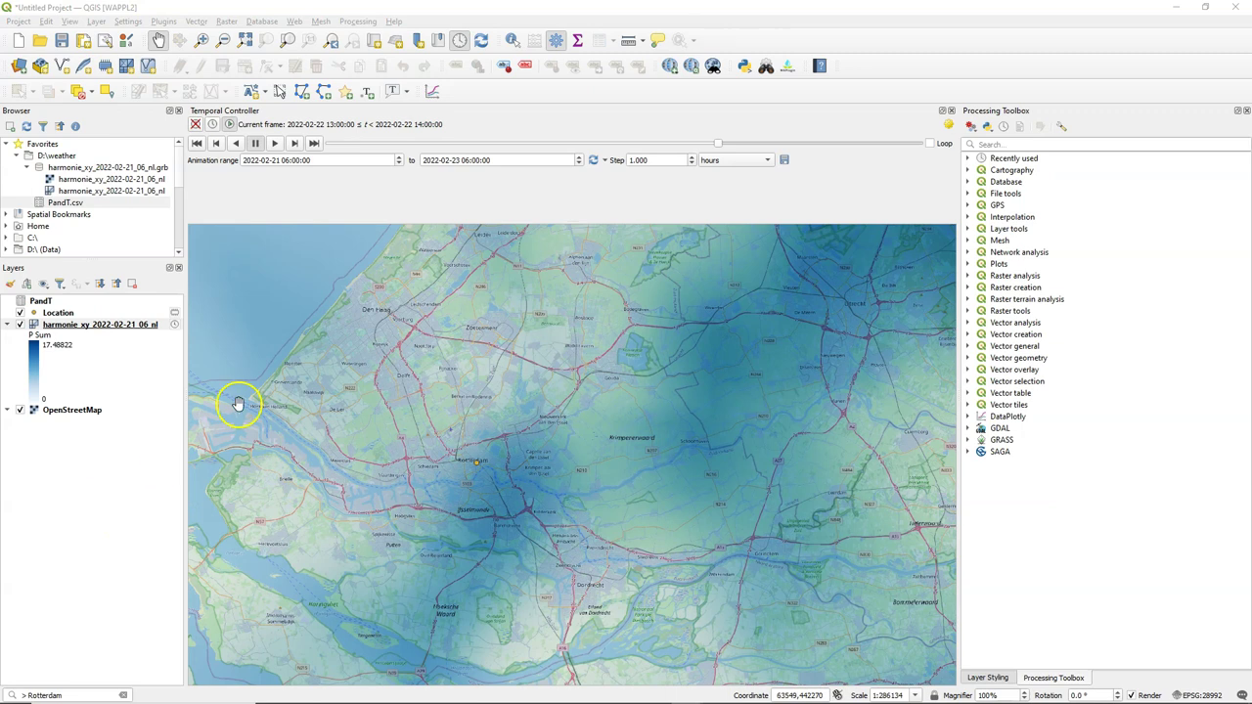
- Open a widened DataPlotly panel and set a Bar Plot of the PandT layer
left_click(432, 93)
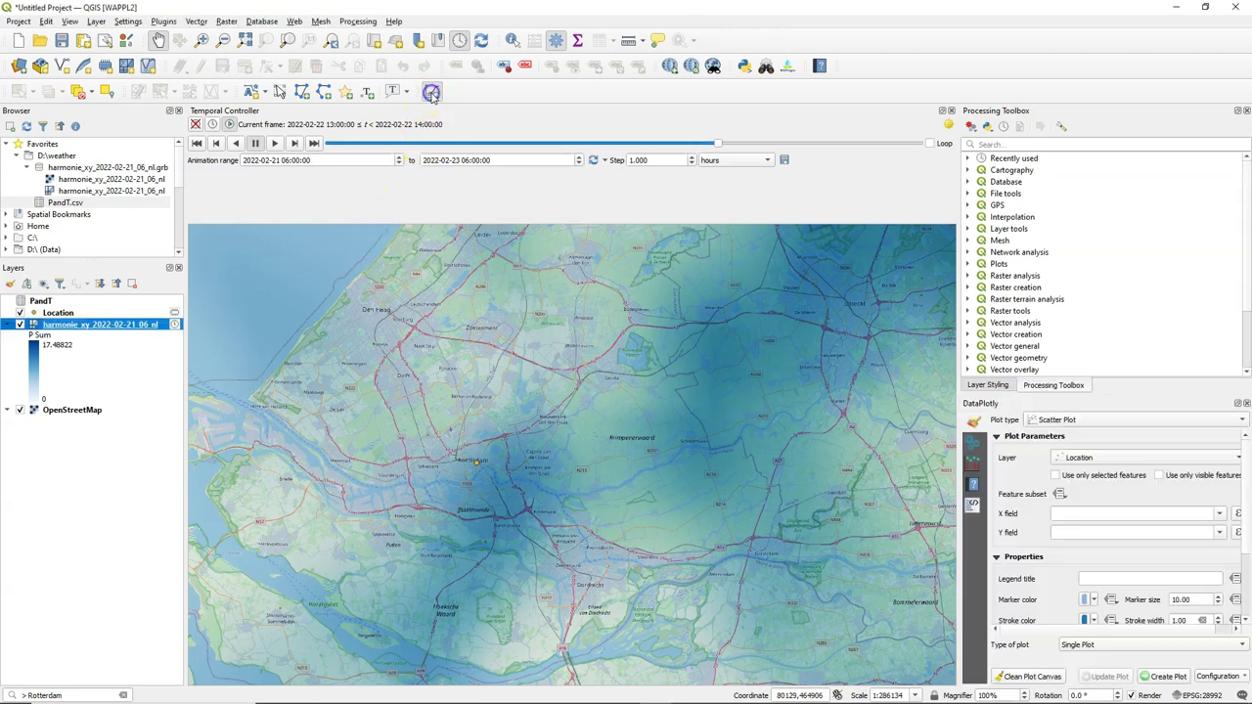
left_click(1246, 111)
left_click_drag(960, 259, 797, 260)
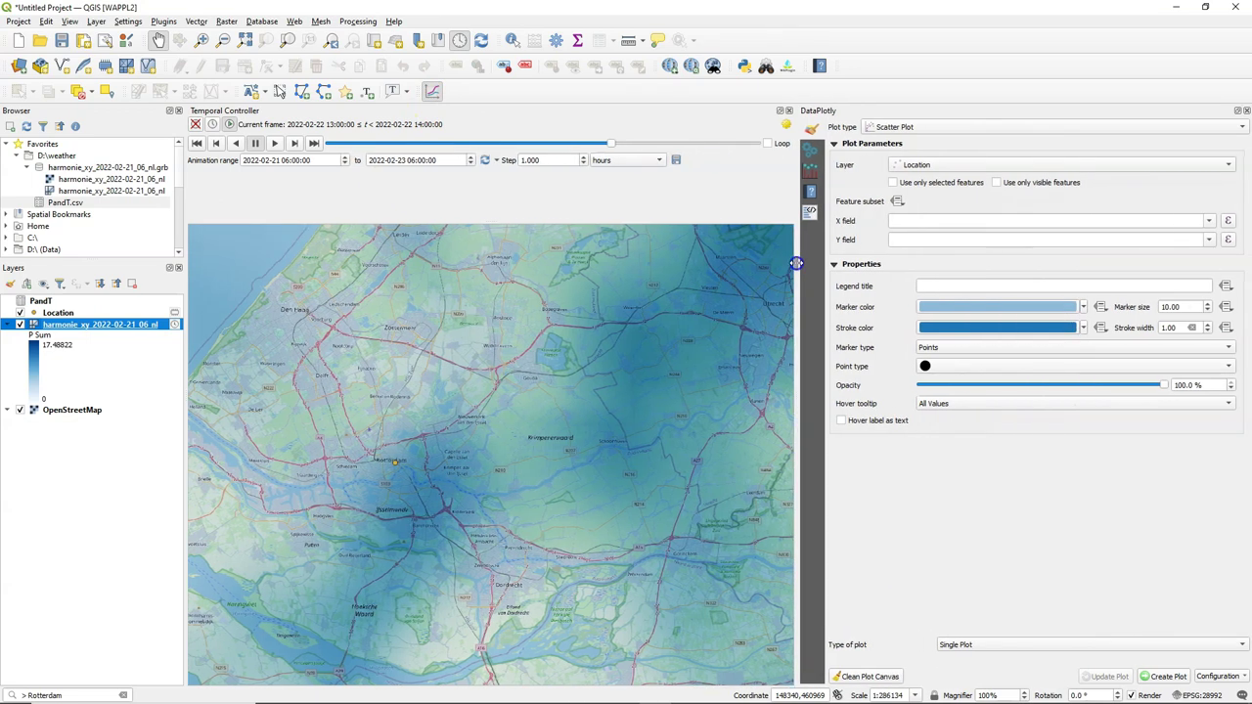
left_click(918, 168)
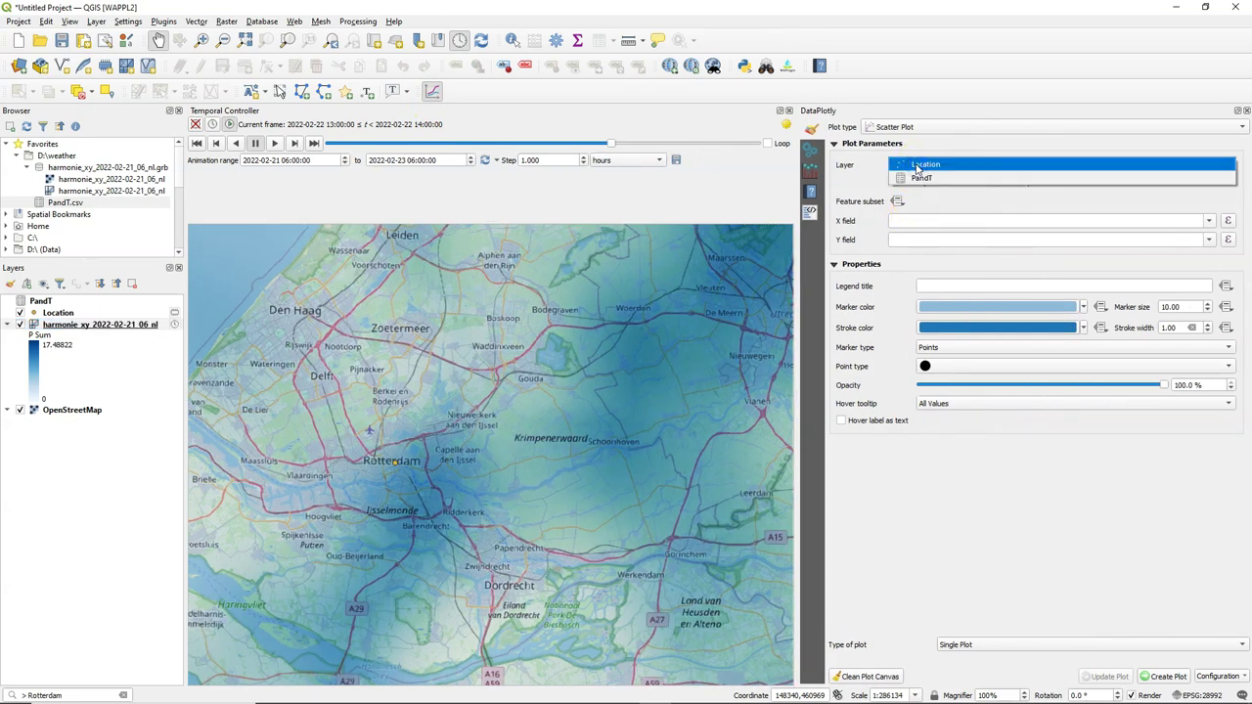
left_click(920, 178)
left_click(895, 127)
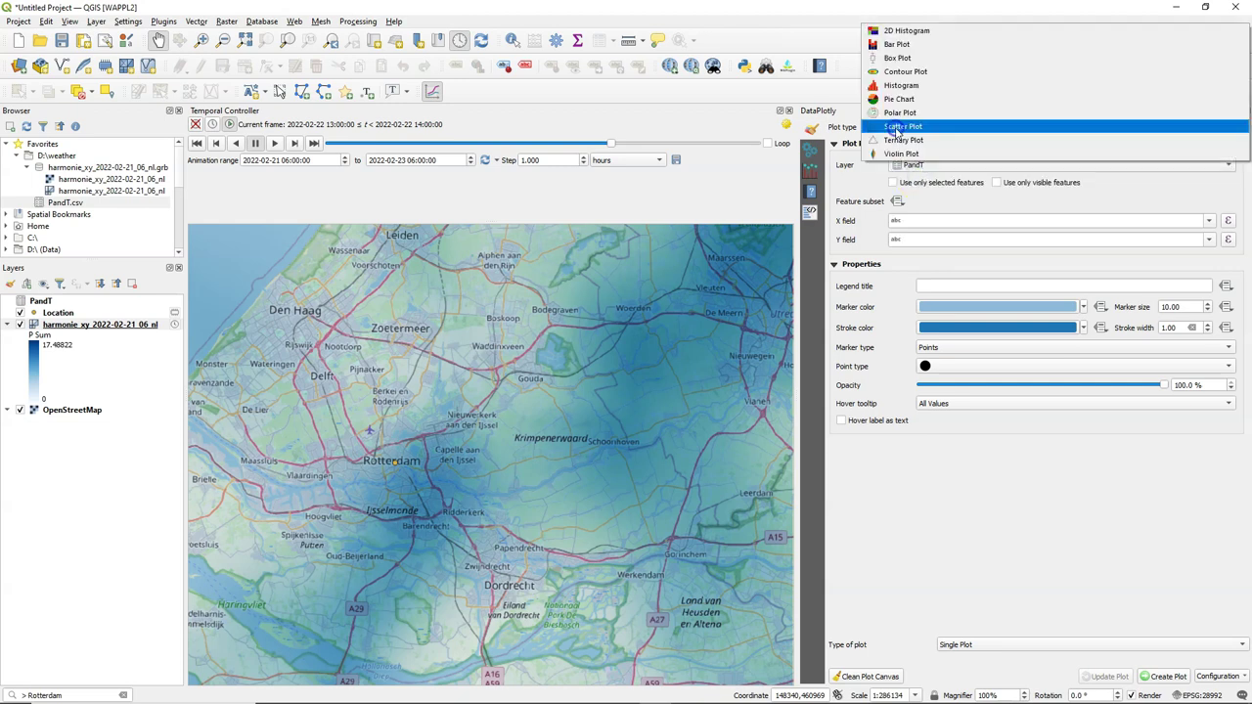
left_click(894, 44)
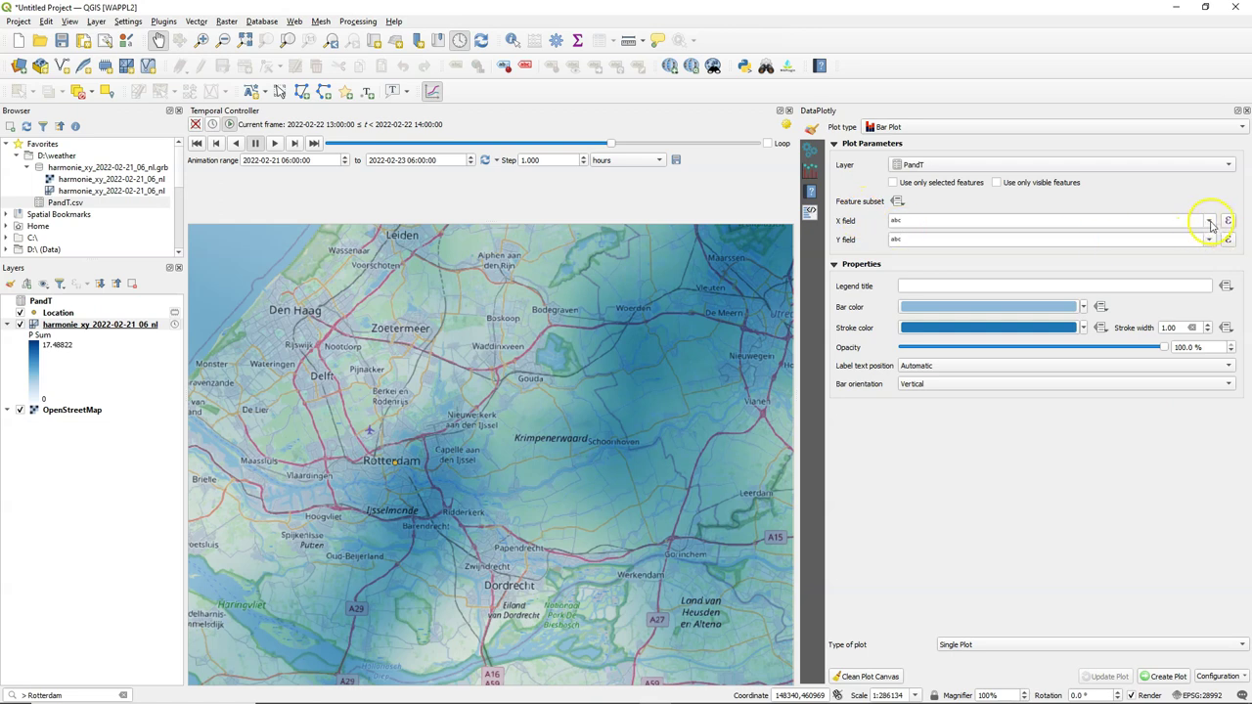
- Plot time on the x axis and Total precipitation [kg/m^2] on the y axis
left_click(1210, 224)
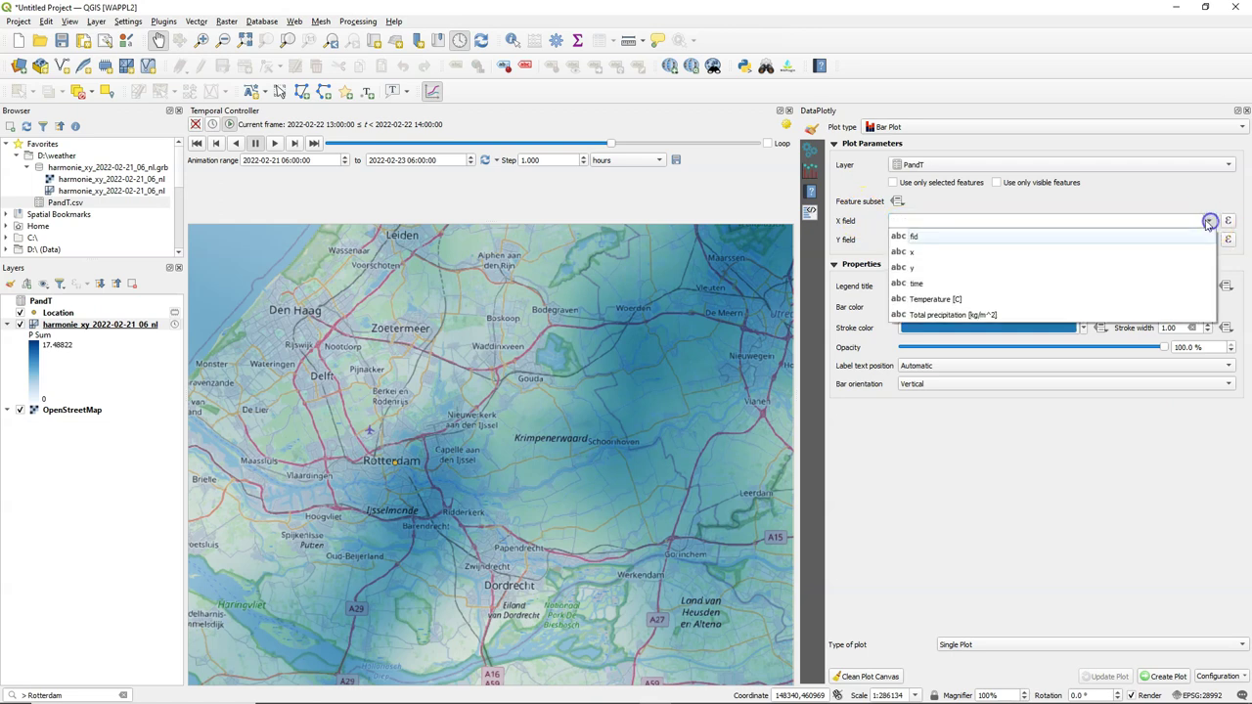
left_click(925, 285)
left_click(1210, 241)
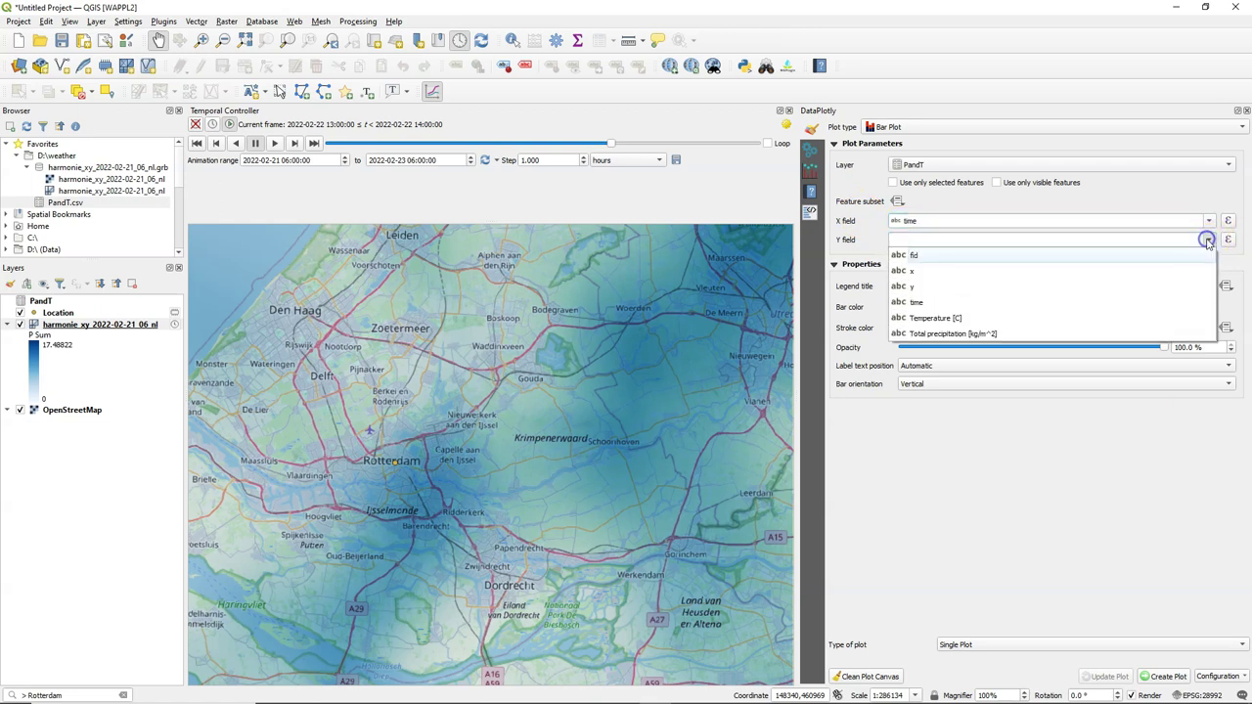
left_click(949, 333)
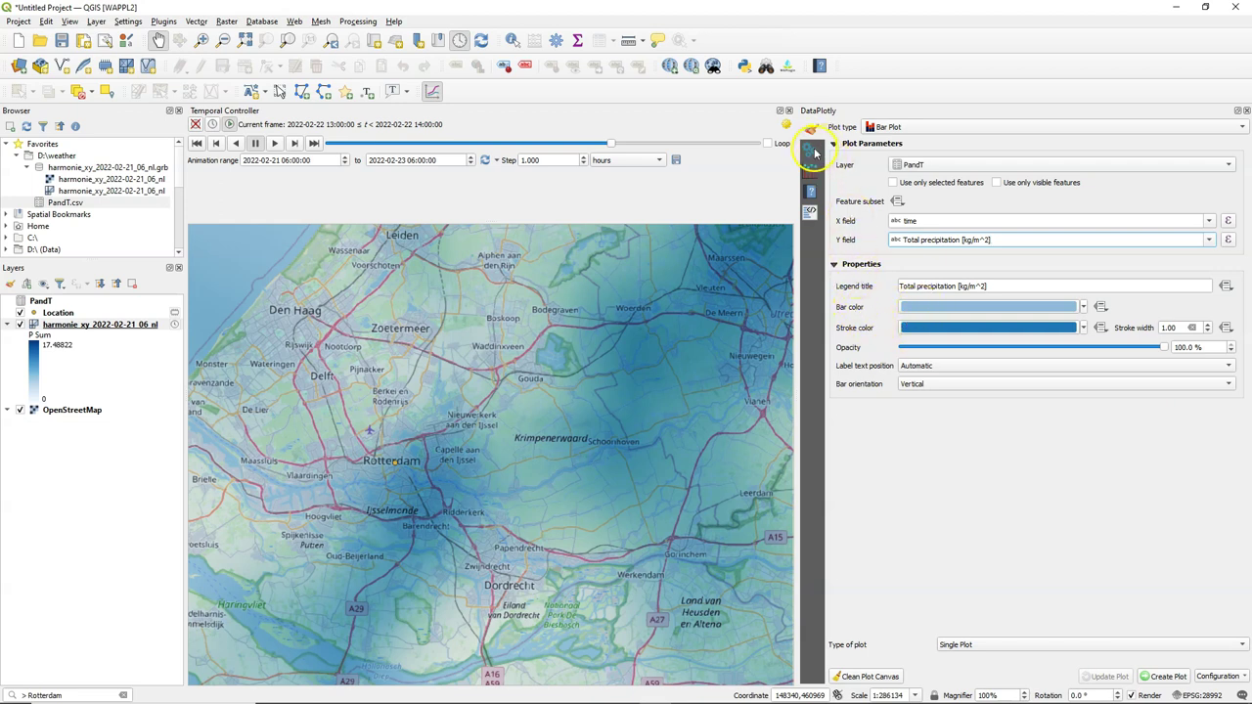
- Title the chart 'Precipitation' without legend, label axes 'Time' and 'Precipitation [mm]', and create it
left_click(810, 151)
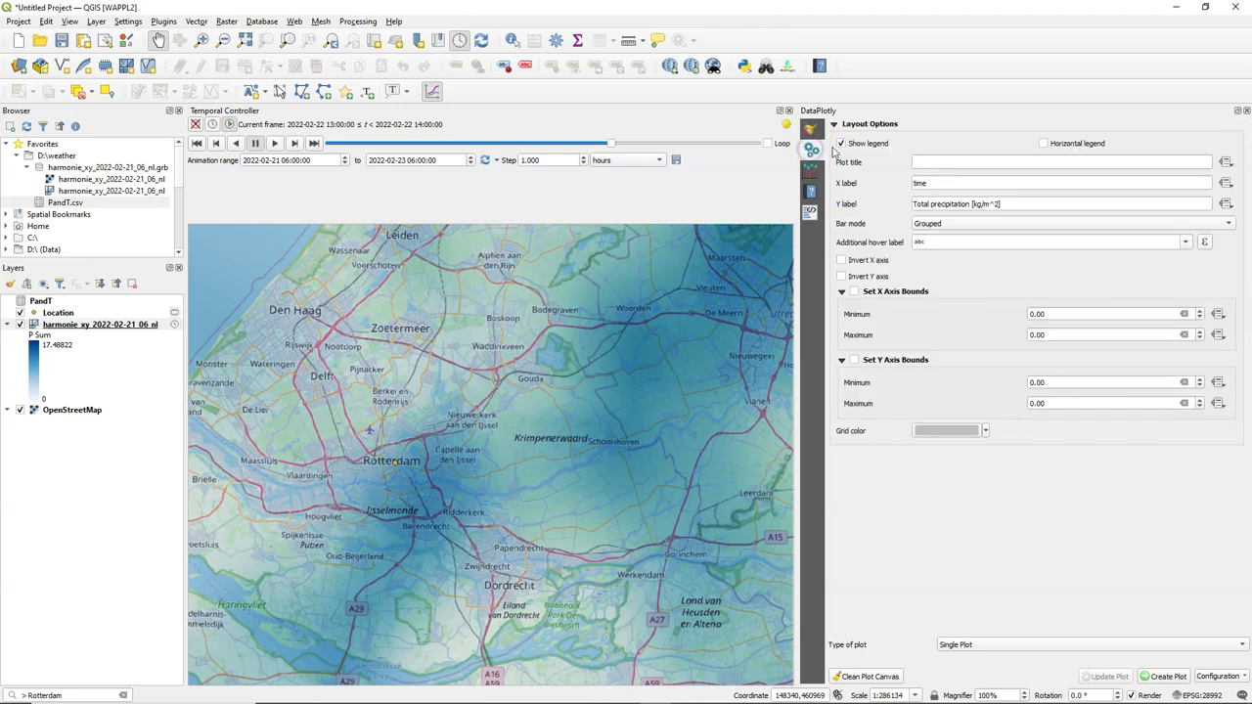
left_click(972, 161)
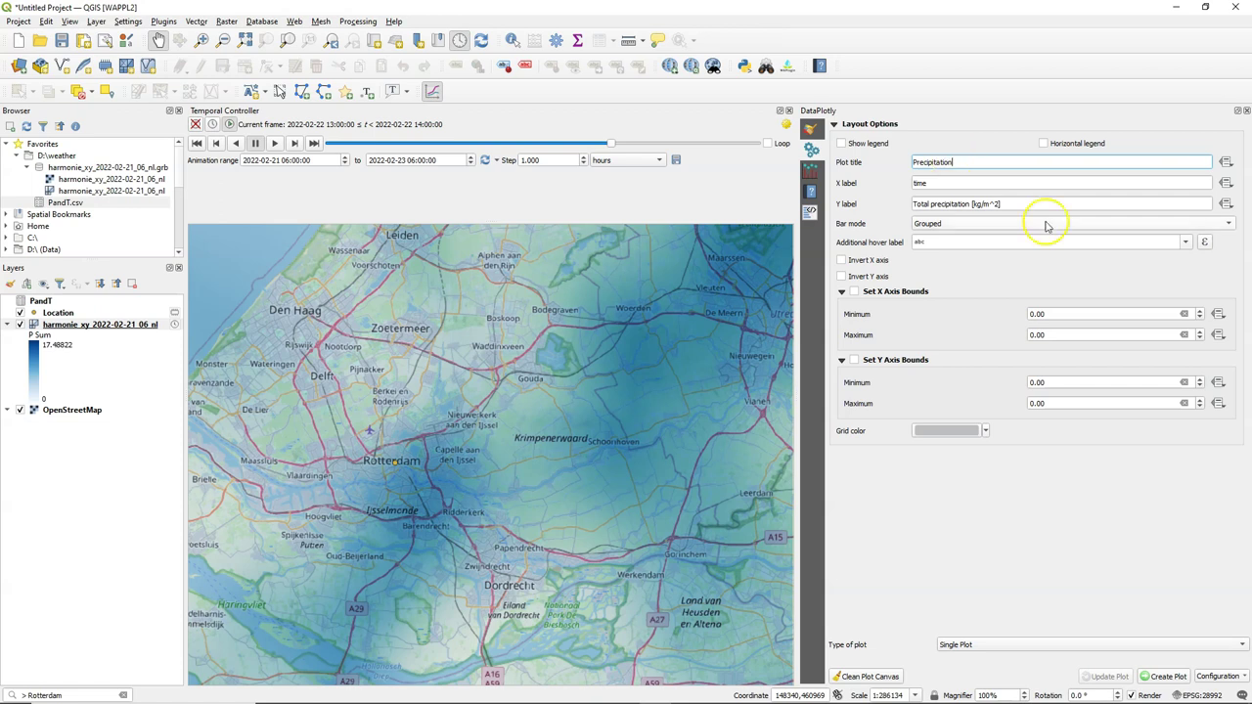
left_click(914, 183)
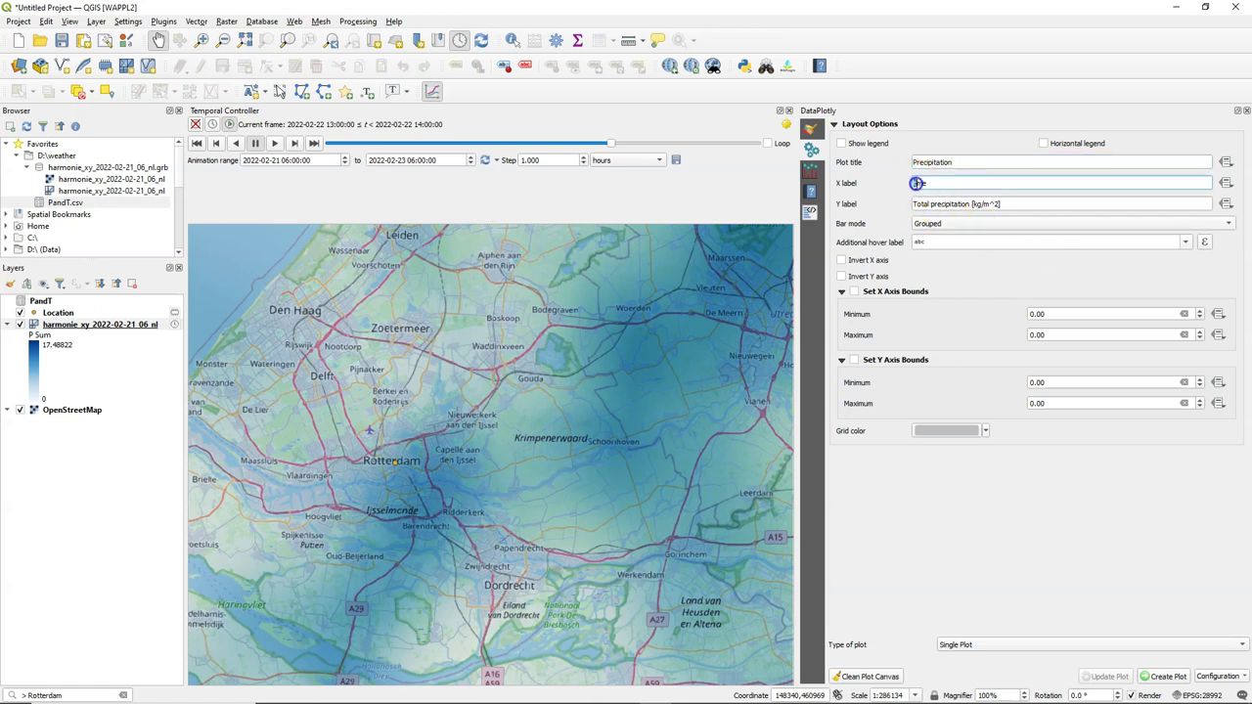
double_click(916, 183)
left_click(978, 205)
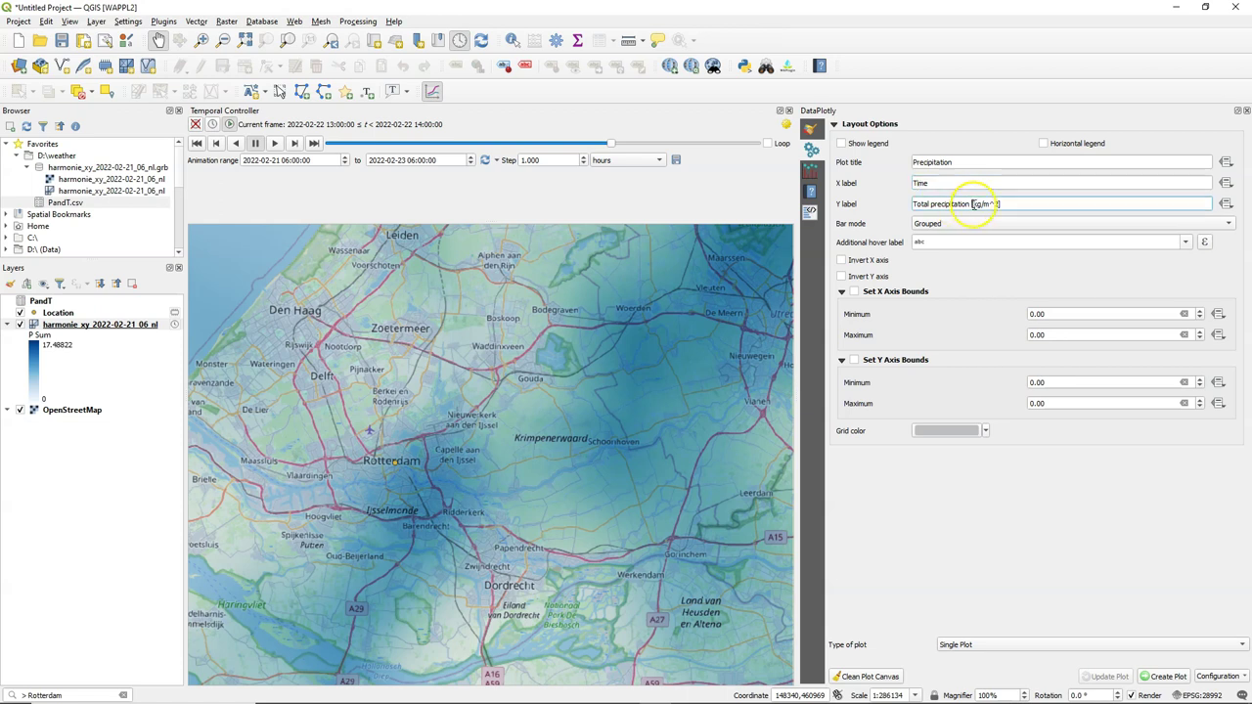
left_click_drag(974, 203, 995, 204)
type("mm")
left_click_drag(935, 204, 894, 206)
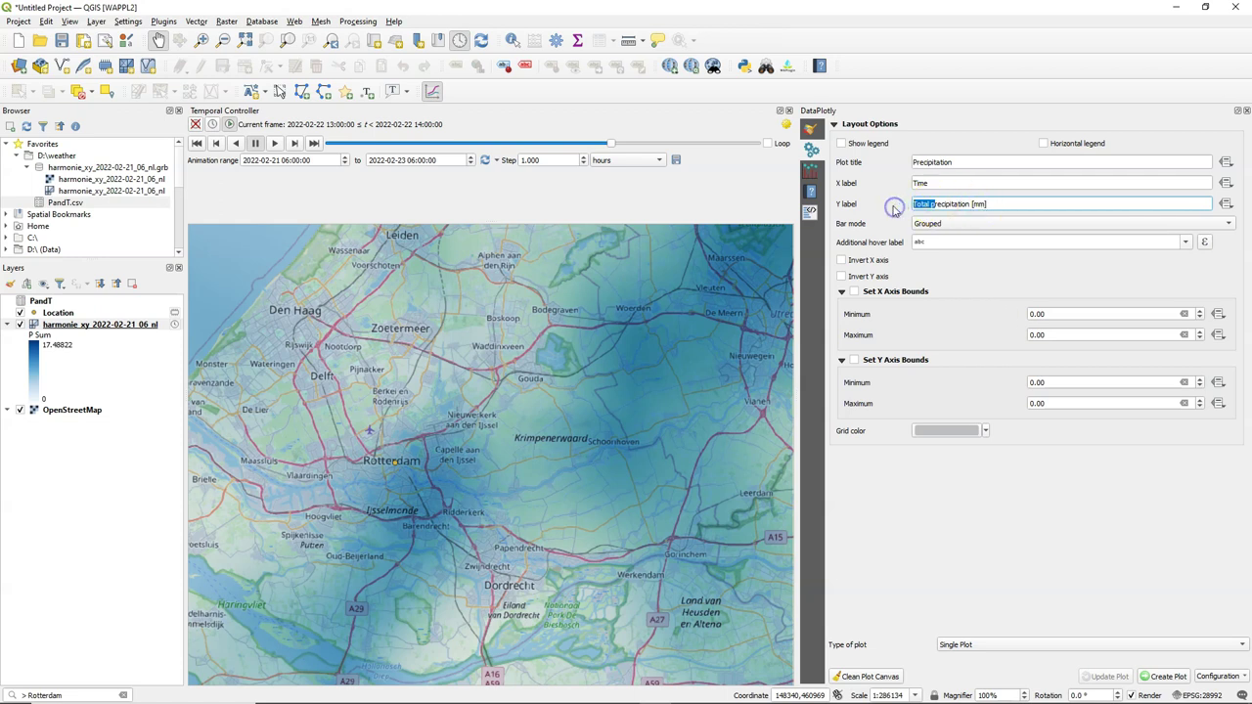
type("P")
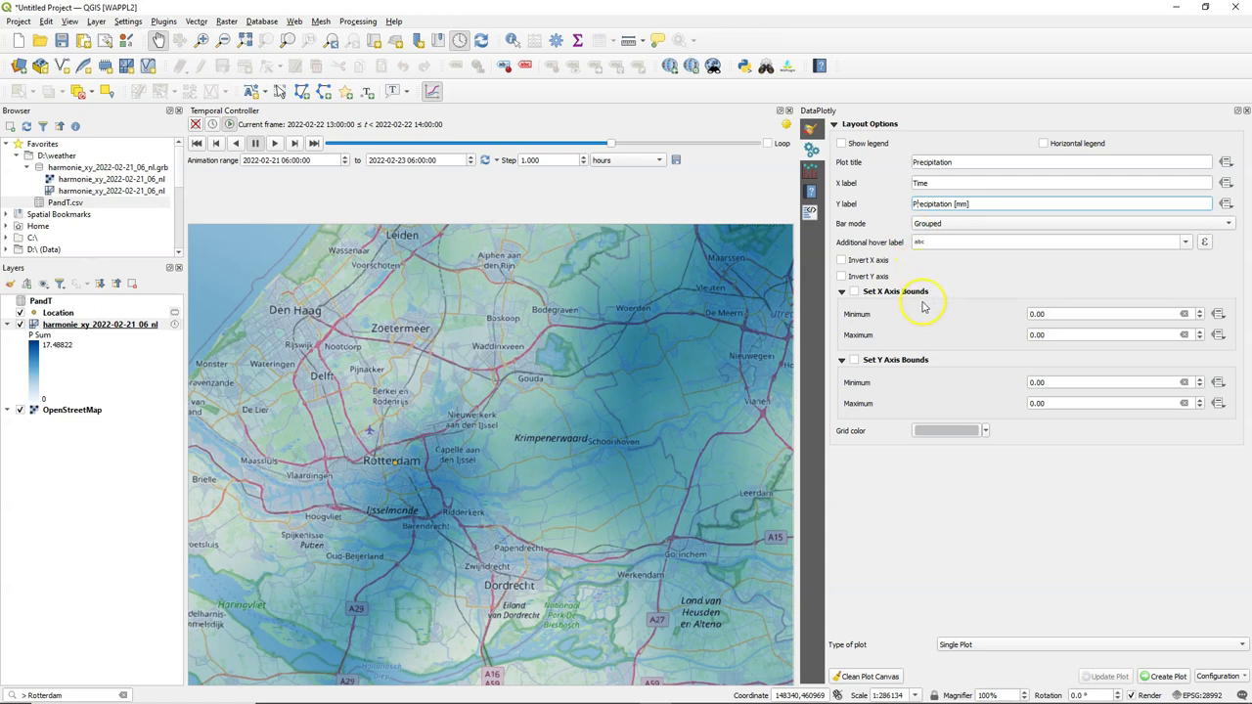
left_click(1162, 677)
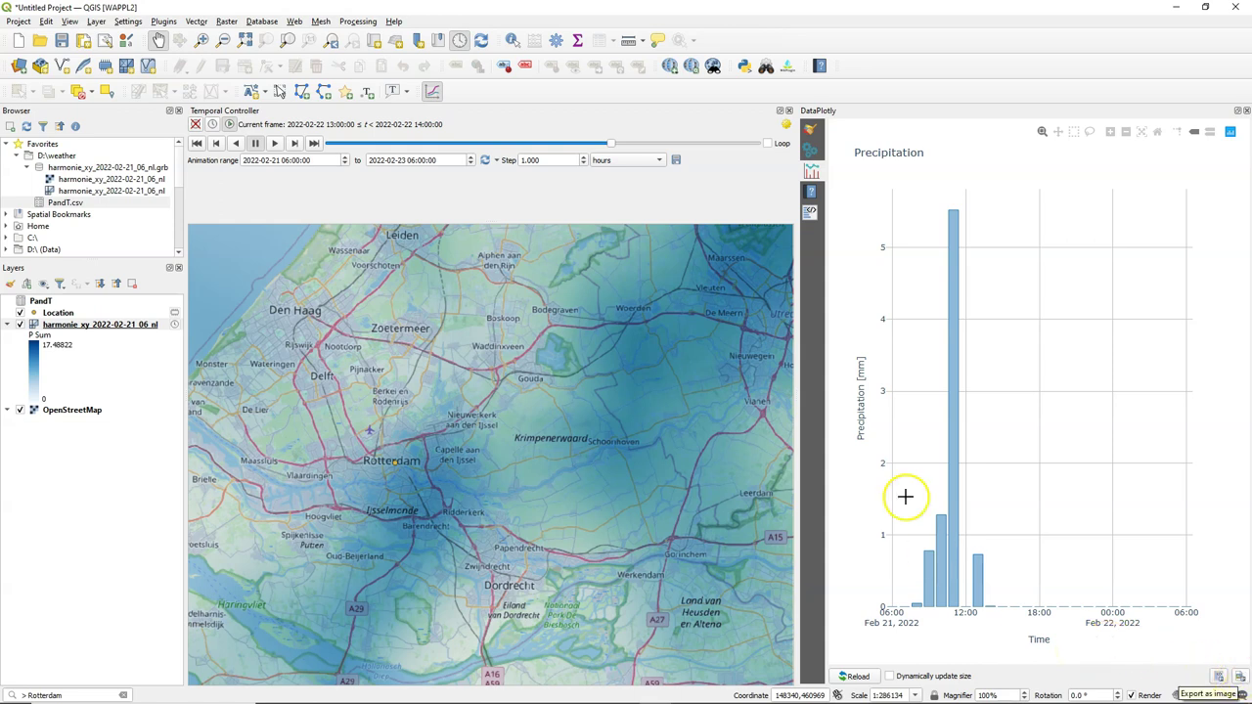
- Switch the plot to a Scatter Plot with Temperature [C] on the y axis
left_click(810, 128)
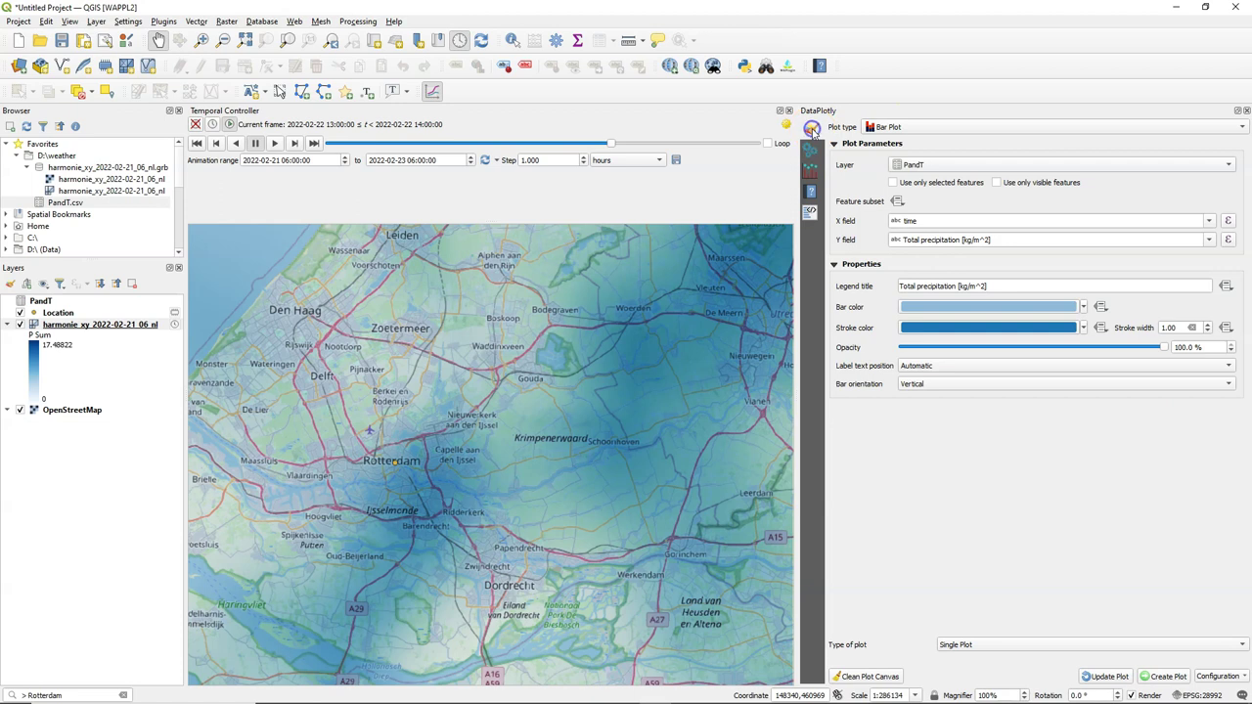
left_click(892, 126)
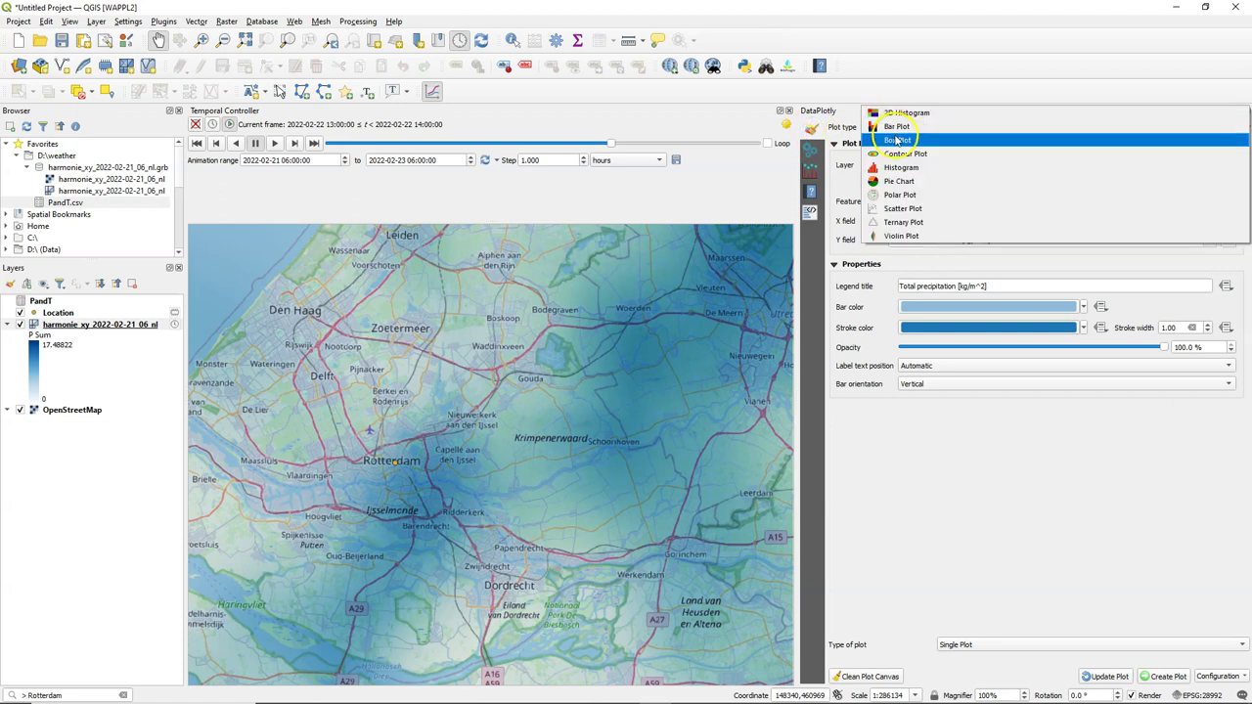
key("Escape")
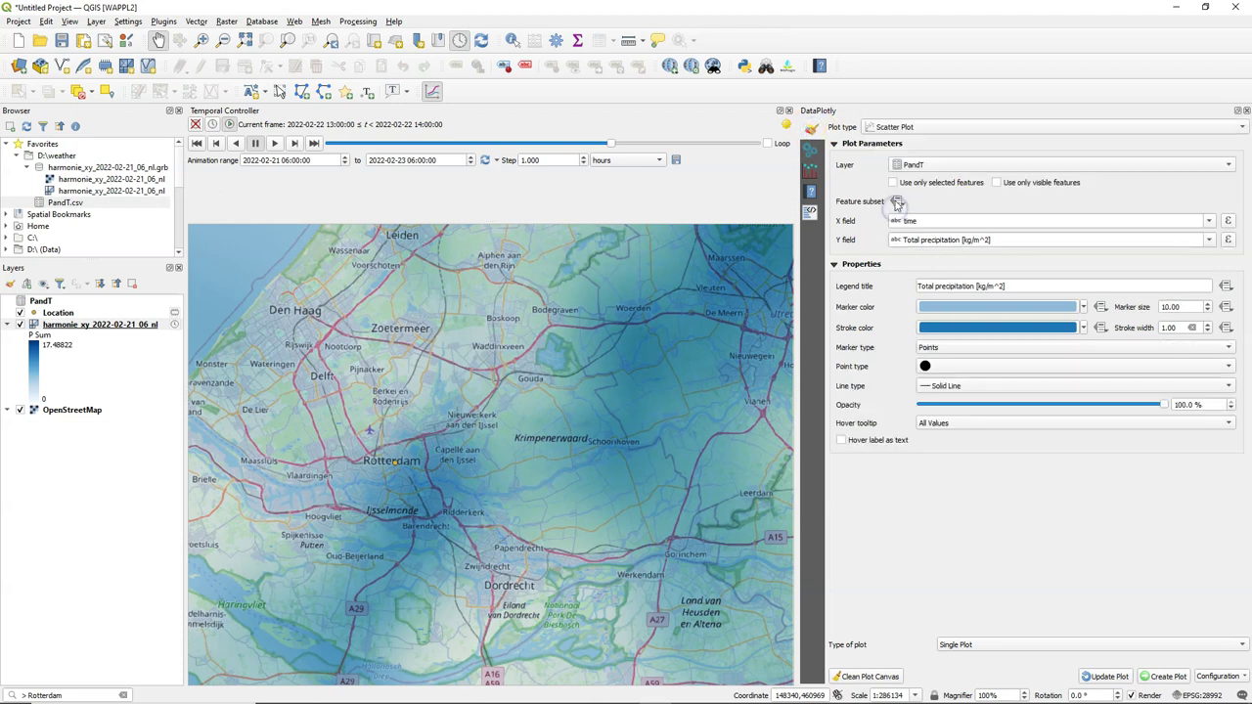
left_click(1209, 242)
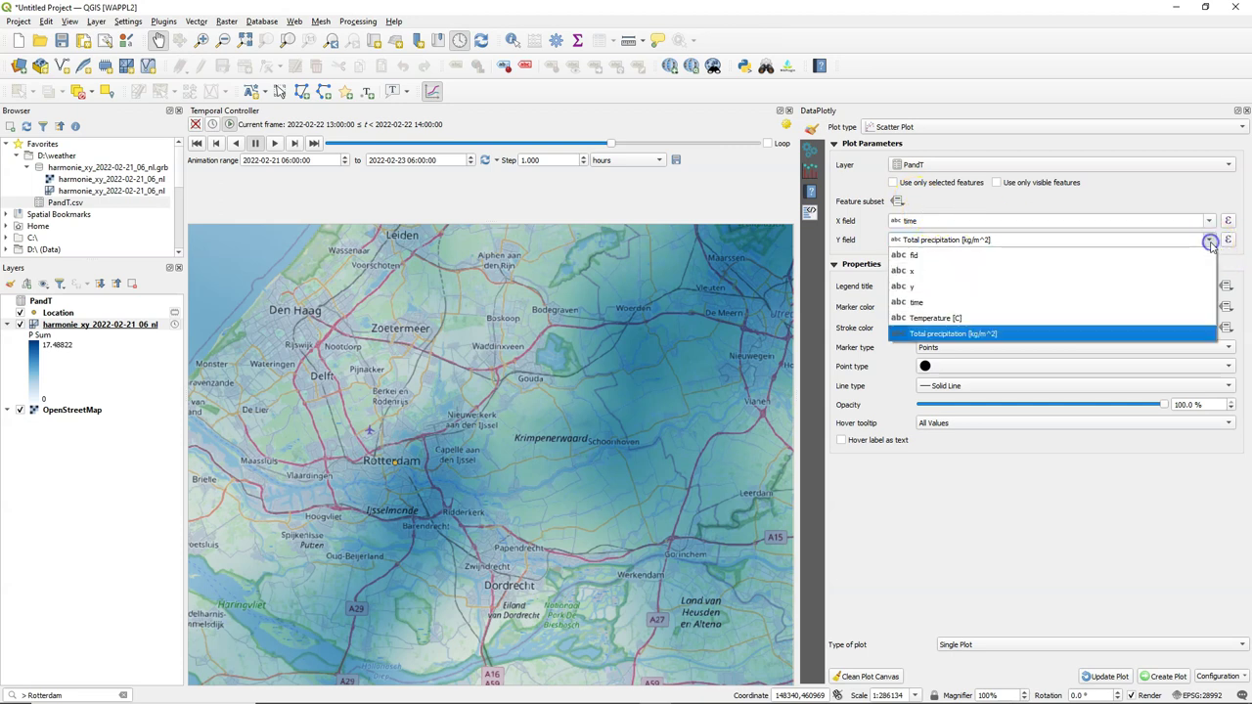
left_click(973, 315)
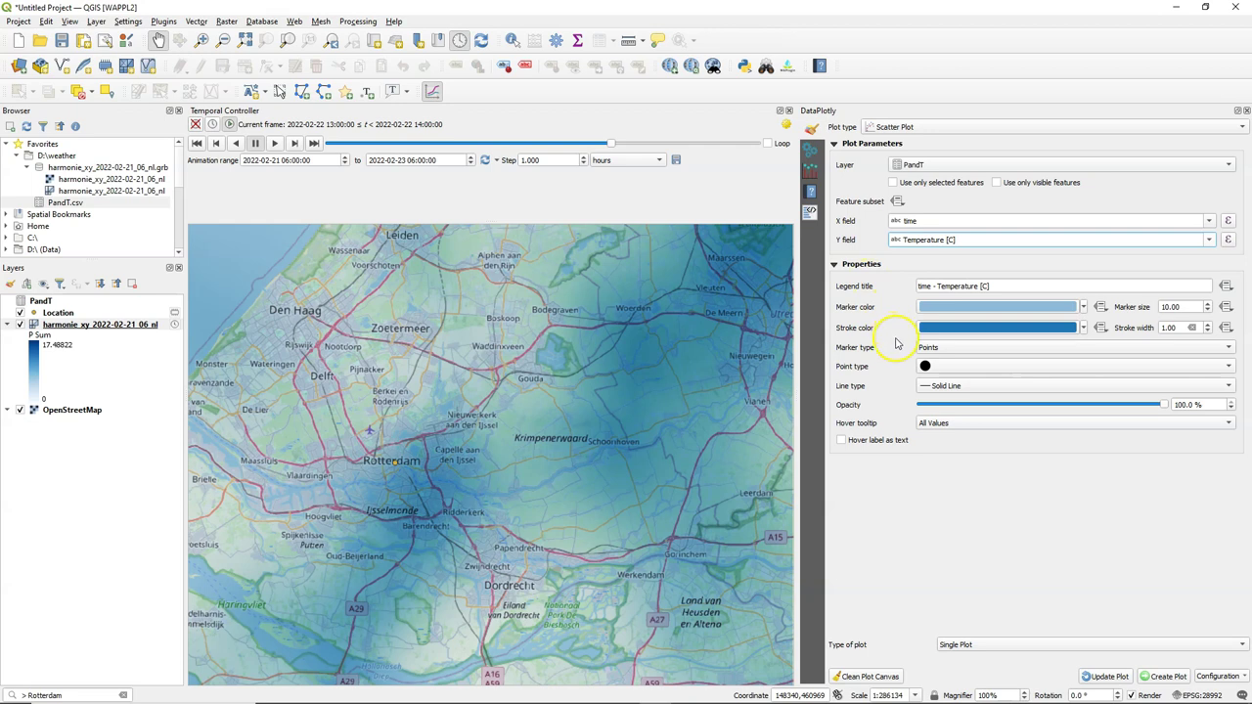
- Make the marker and stroke colours red #d90408 and the marker type Points and Lines
left_click(977, 307)
left_click(963, 191)
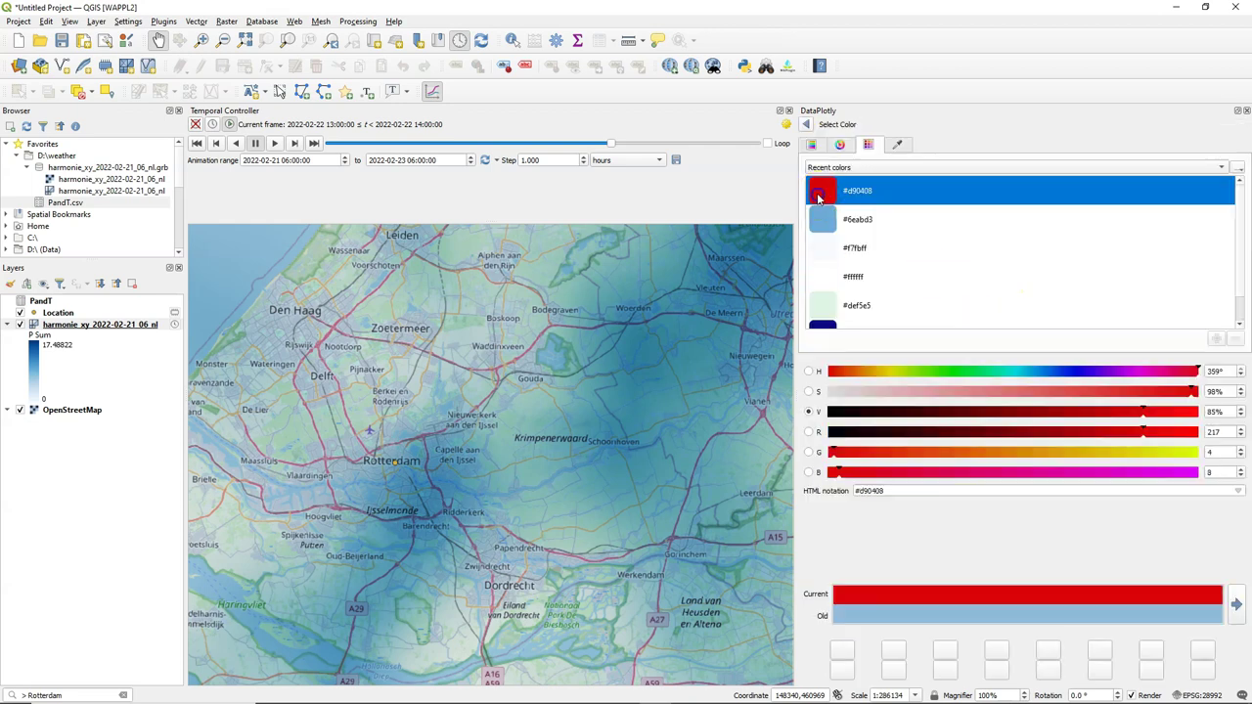
left_click(806, 124)
left_click(942, 327)
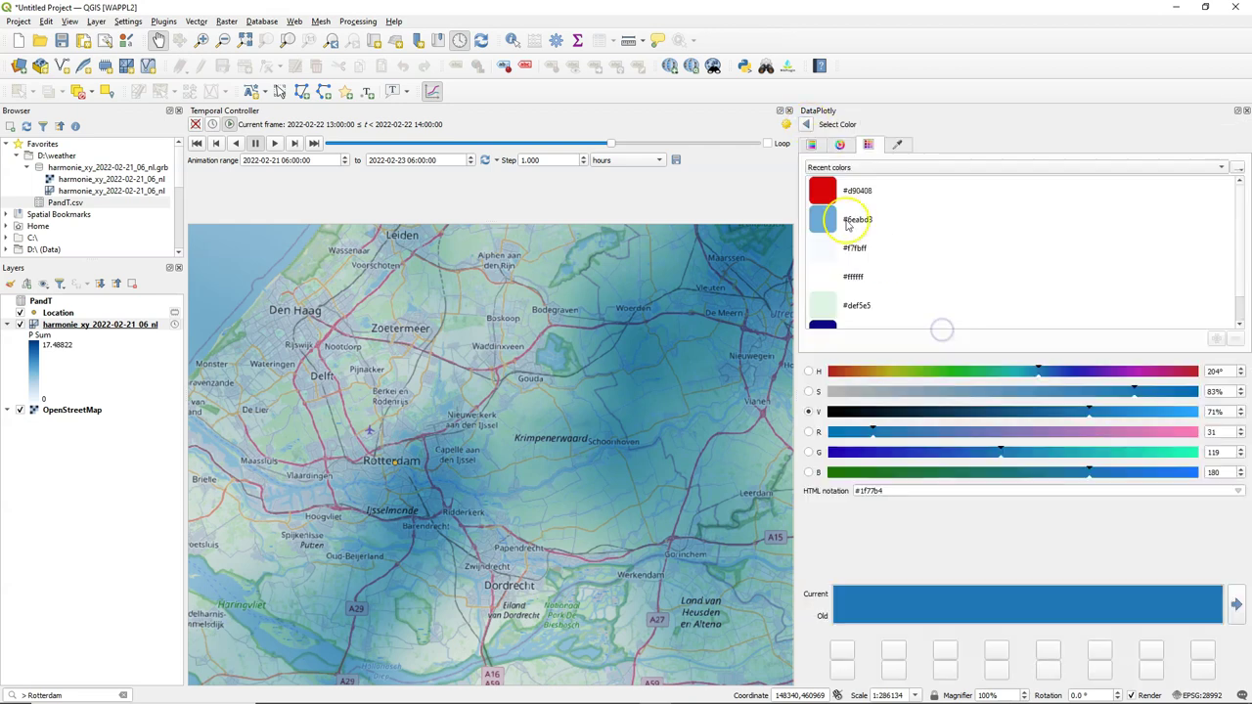
left_click(837, 193)
left_click(806, 125)
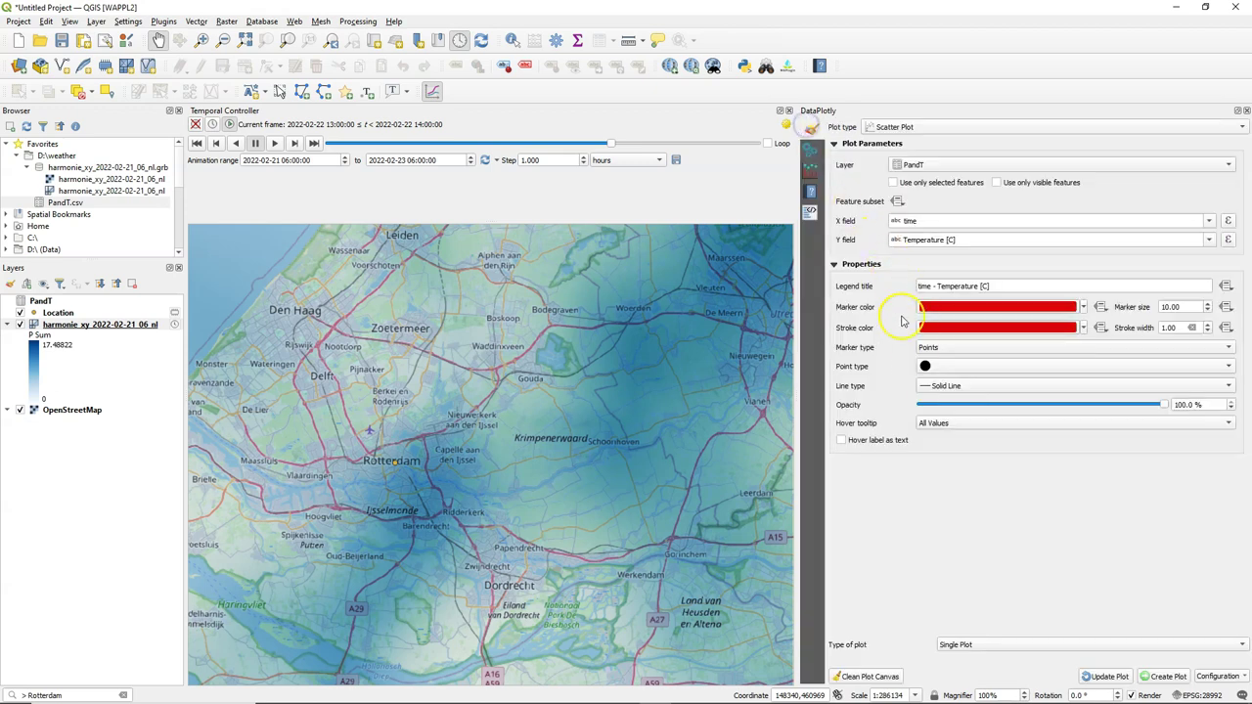
left_click(929, 348)
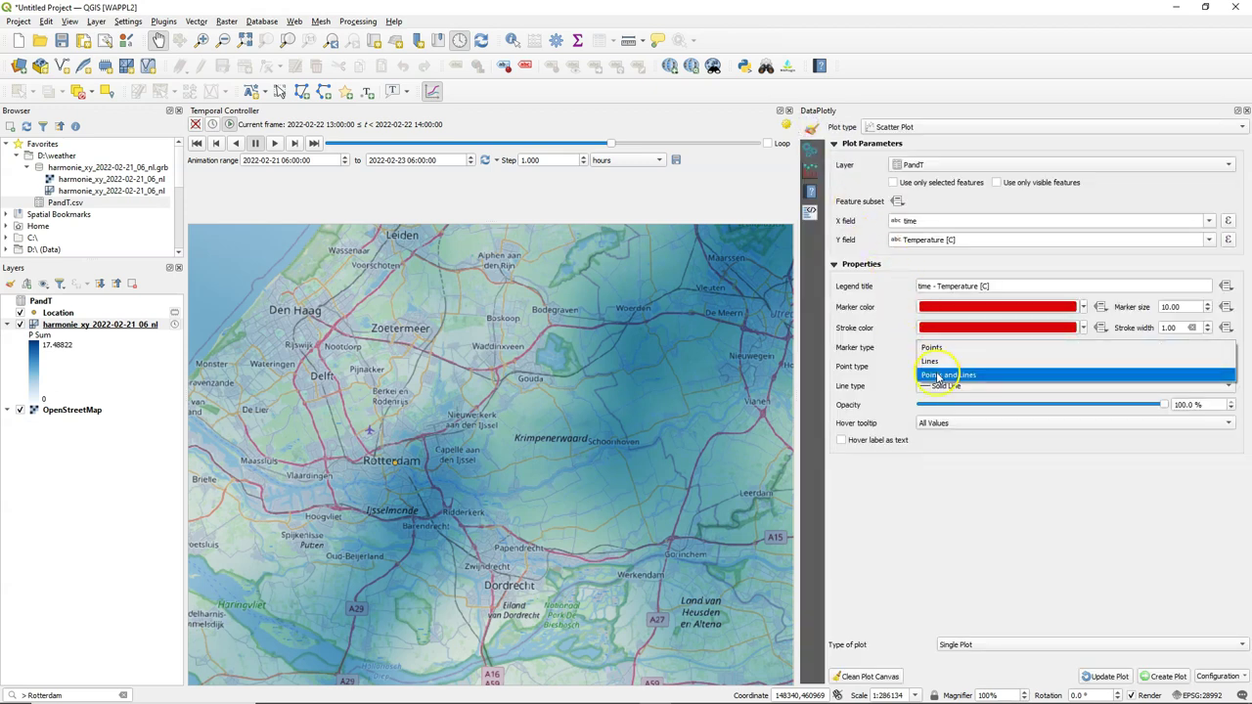
left_click(938, 377)
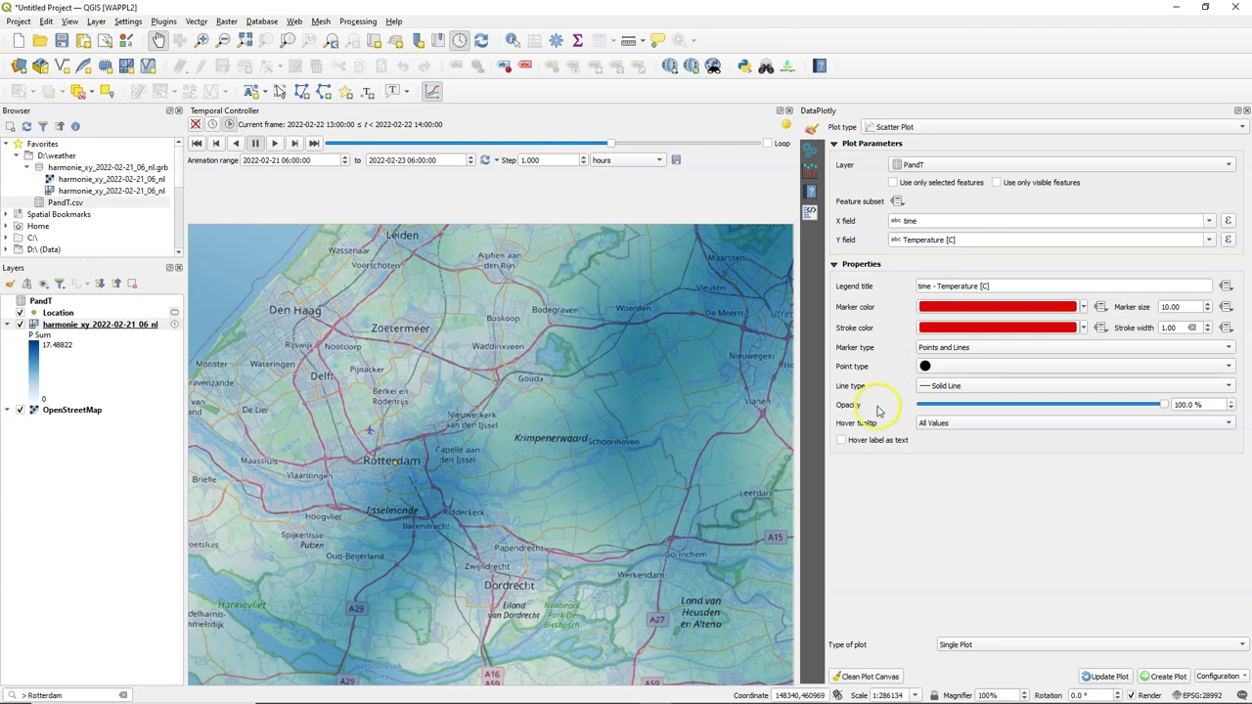
- Retitle the chart 'Temperature', set the y label to 'Temperature [deg C]', and clean the plot canvas
left_click(811, 152)
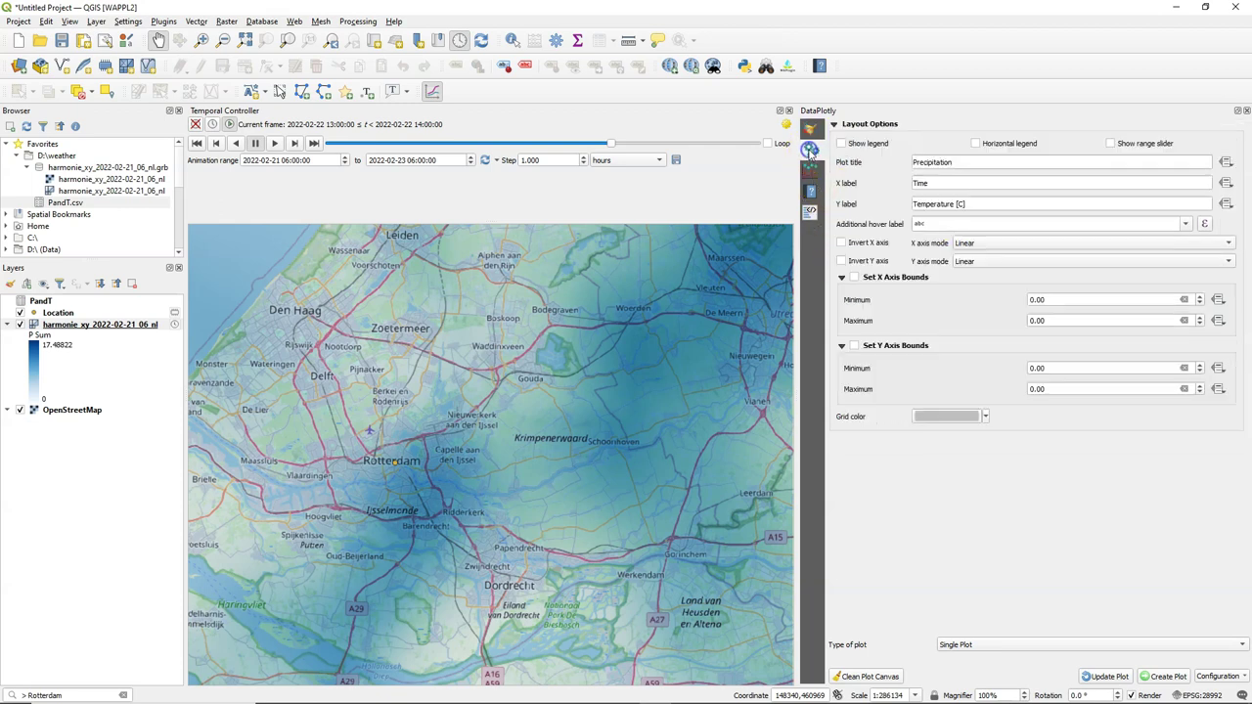
left_click_drag(984, 163, 829, 159)
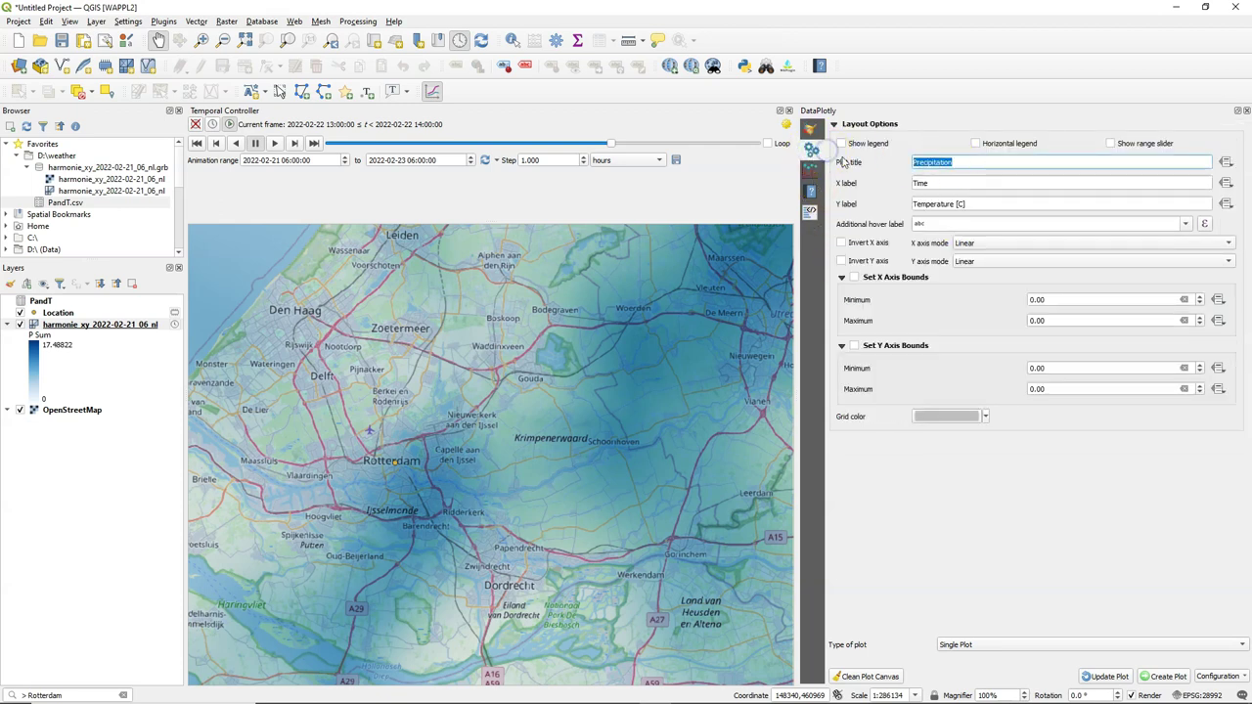
type("Temperature")
left_click(956, 204)
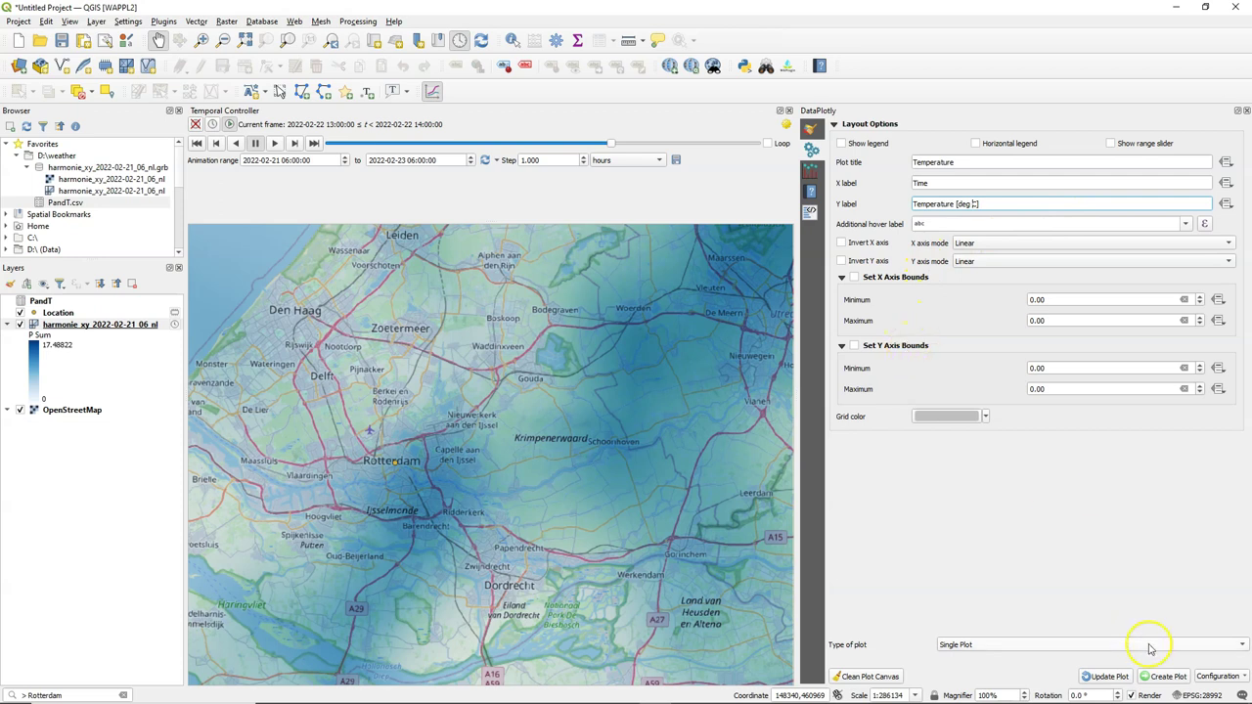
left_click(873, 676)
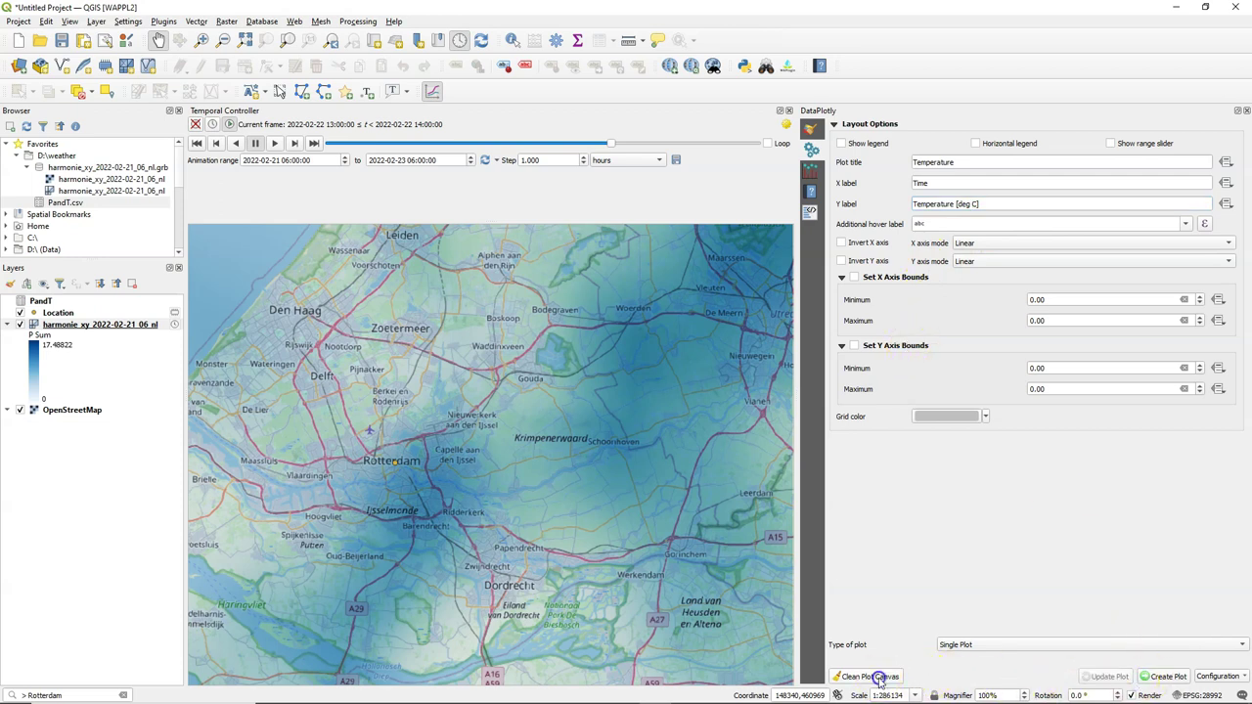
left_click(1165, 676)
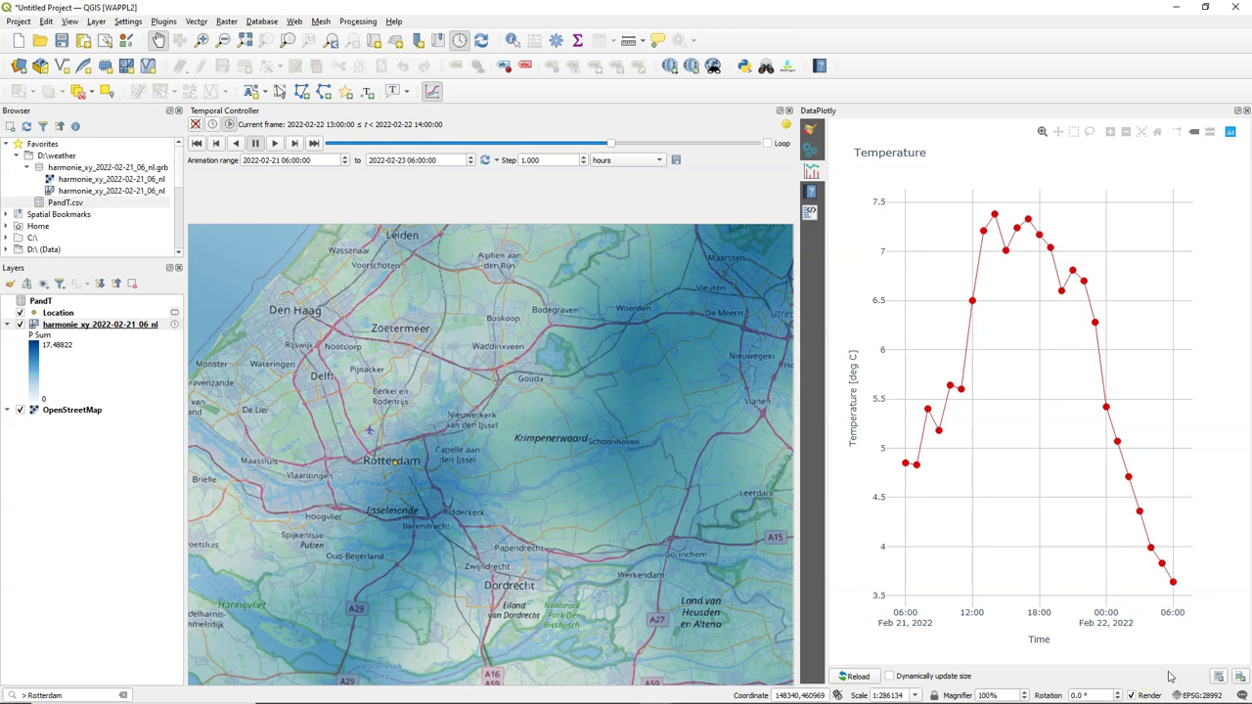
left_click(1240, 678)
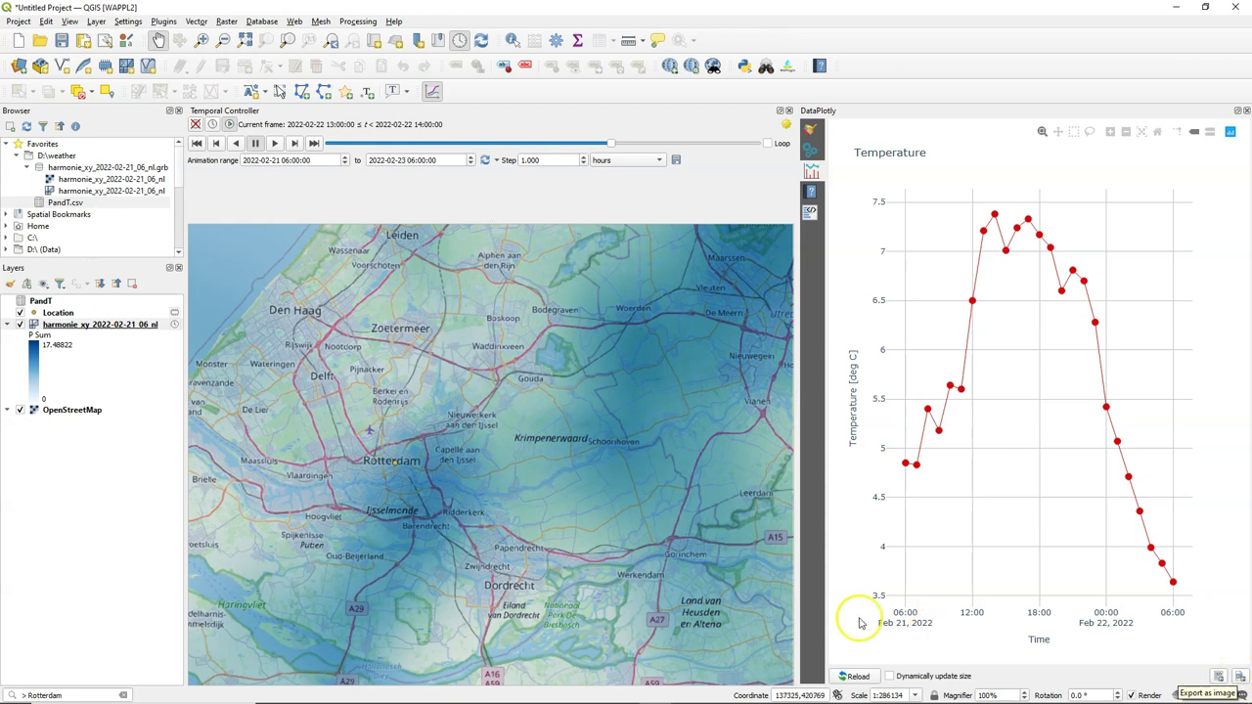